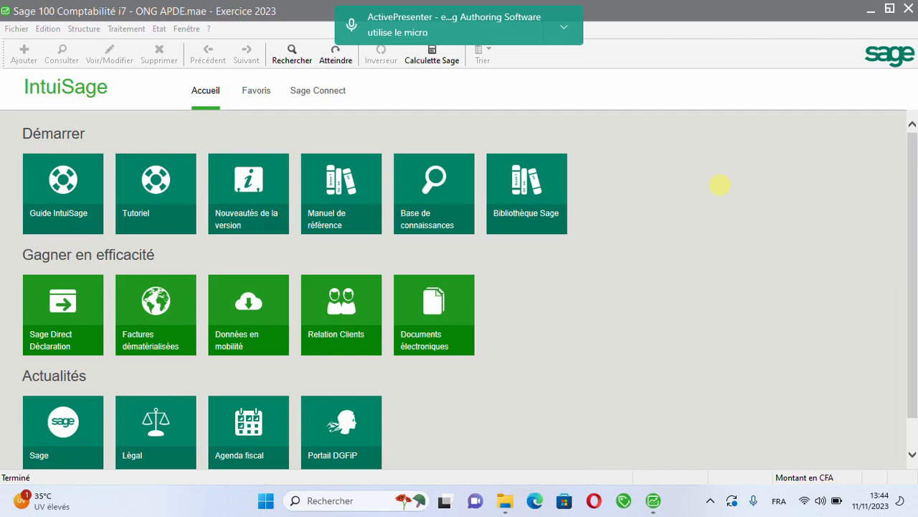
Step: View the company's chart of accounts (Plan comptable), and close the list
{"action": "left_click", "coordinate": [94, 29]}
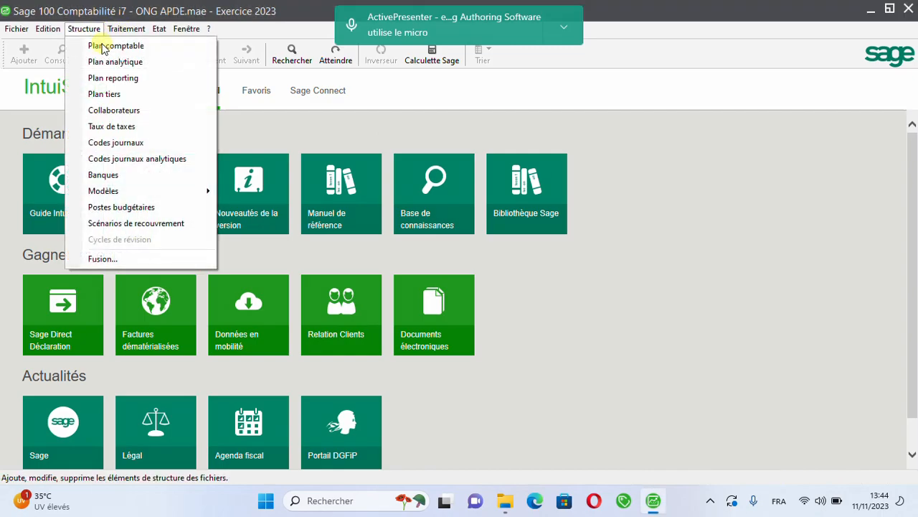
{"action": "left_click", "coordinate": [107, 48]}
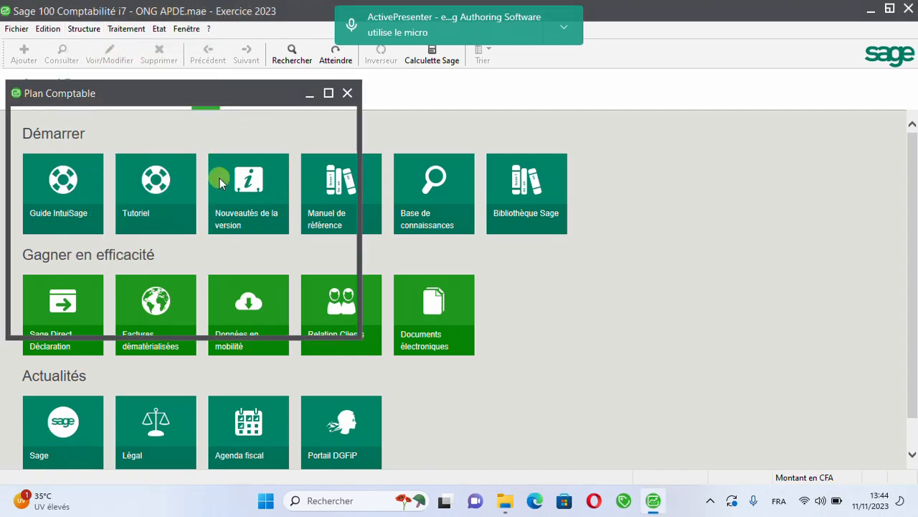
{"action": "left_click", "coordinate": [347, 93]}
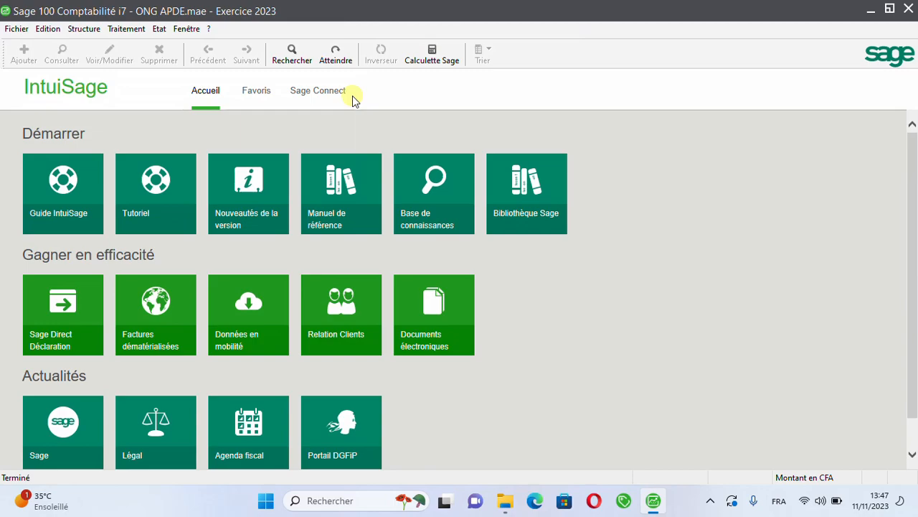
Step: Open the list of journal codes (Codes journaux)
{"action": "left_click", "coordinate": [83, 29]}
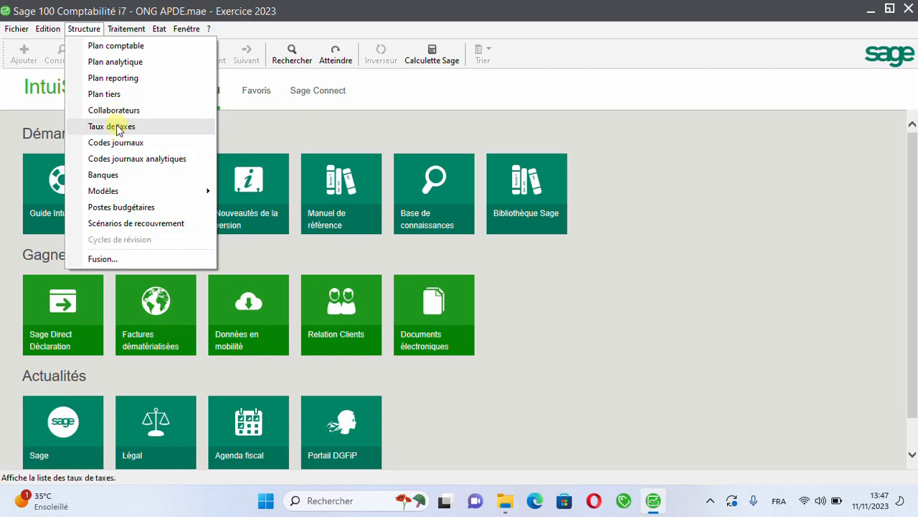
{"action": "left_click", "coordinate": [125, 145]}
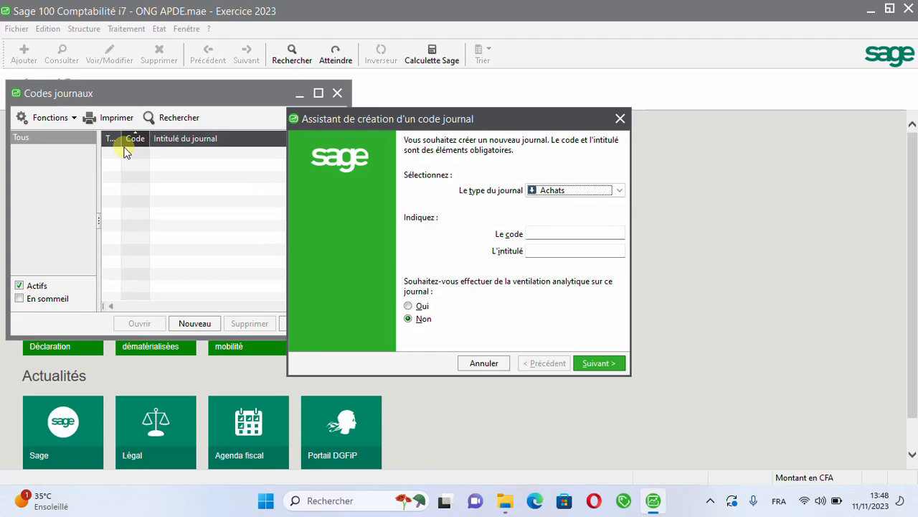
{"action": "left_click", "coordinate": [563, 190]}
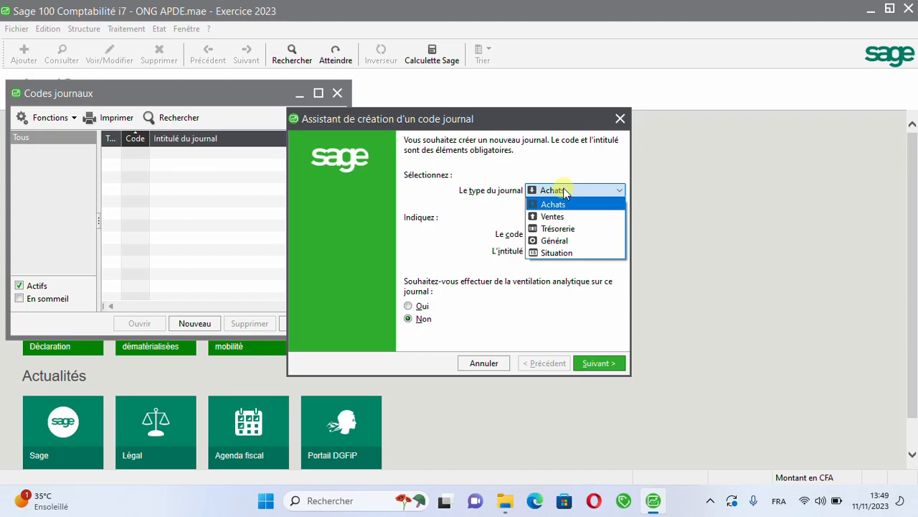
{"action": "left_click", "coordinate": [565, 191]}
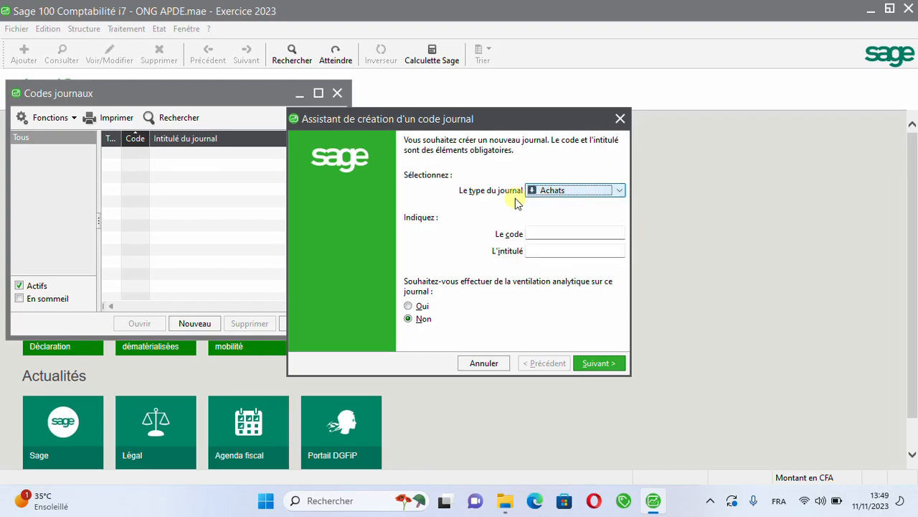
{"action": "left_click", "coordinate": [535, 234]}
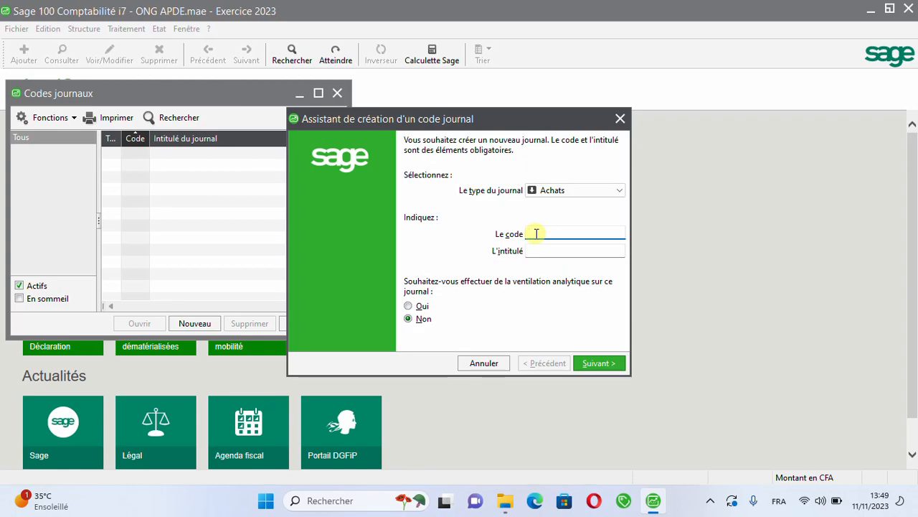
{"action": "type", "text": "ACH"}
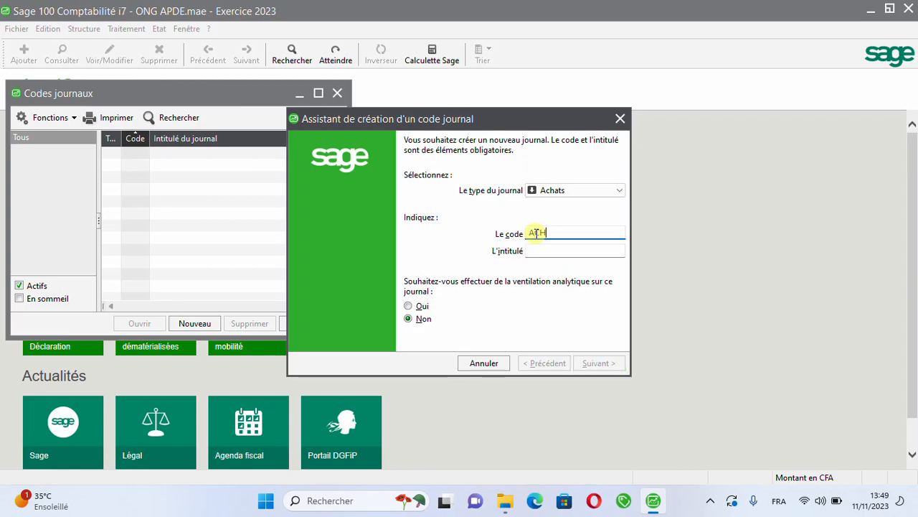
{"action": "key", "text": "Tab"}
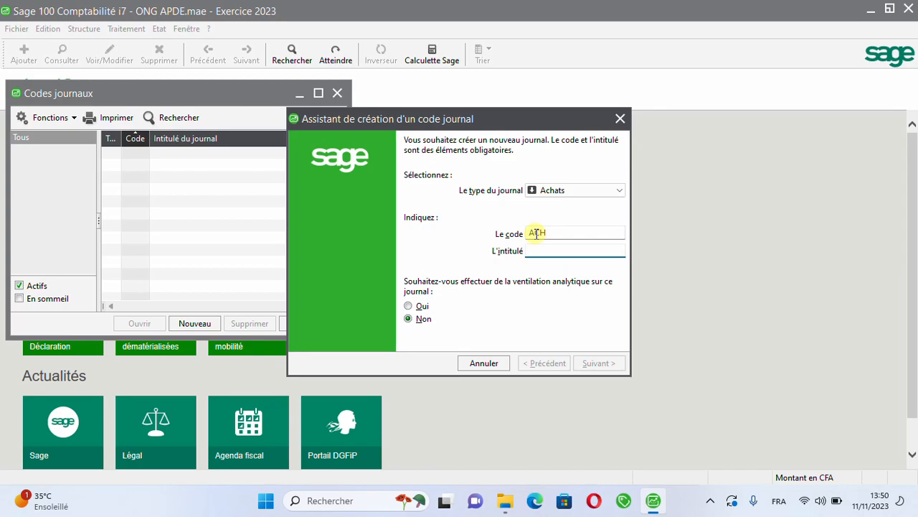
{"action": "type", "text": "A"}
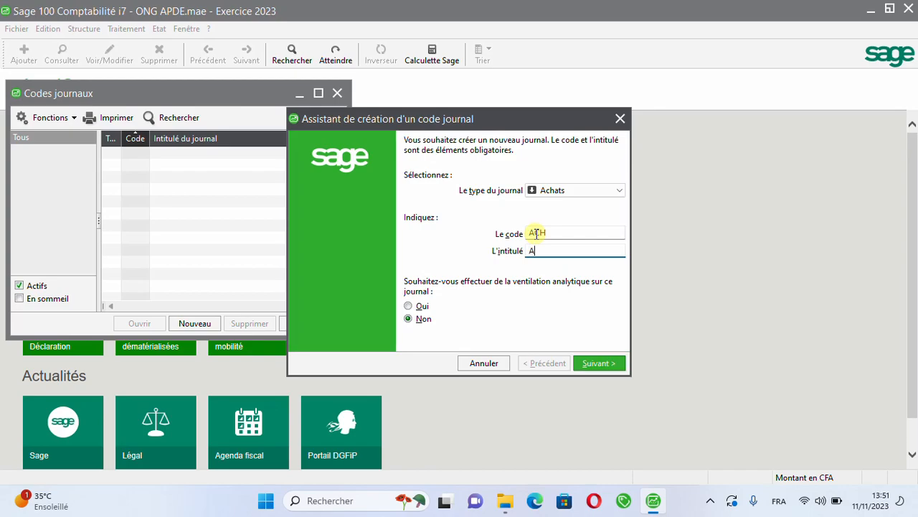
{"action": "type", "text": "CHATS"}
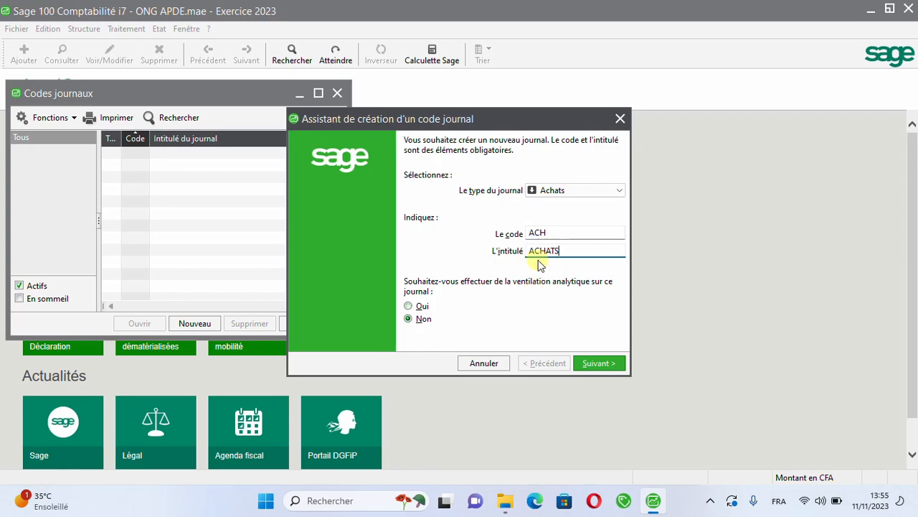
{"action": "left_click", "coordinate": [408, 306]}
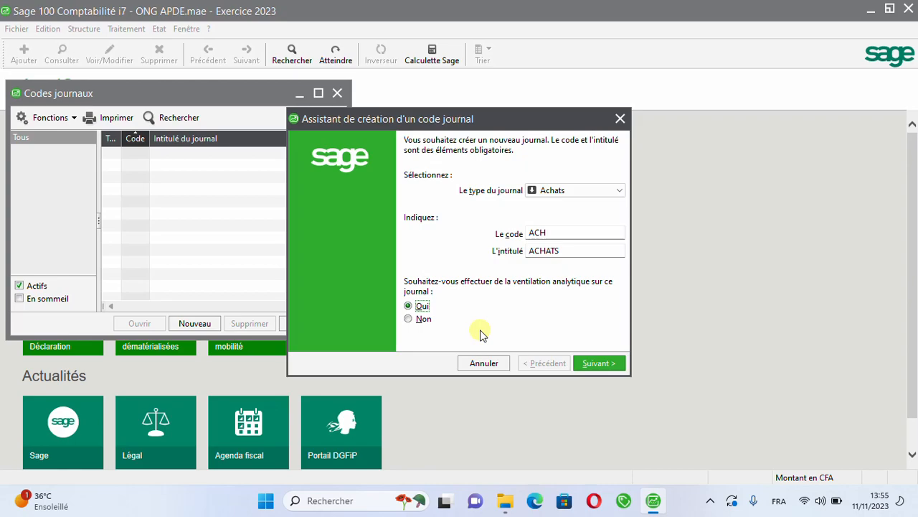
{"action": "left_click", "coordinate": [587, 364]}
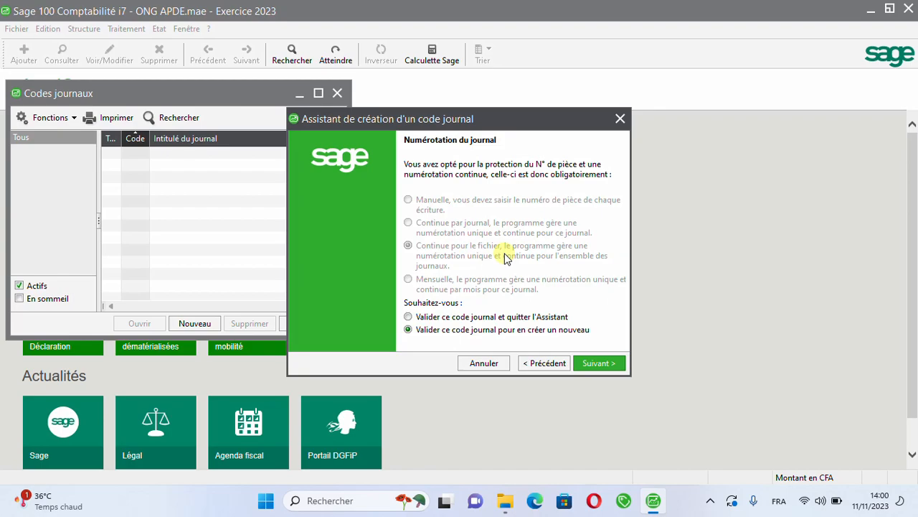
{"action": "left_click", "coordinate": [470, 363]}
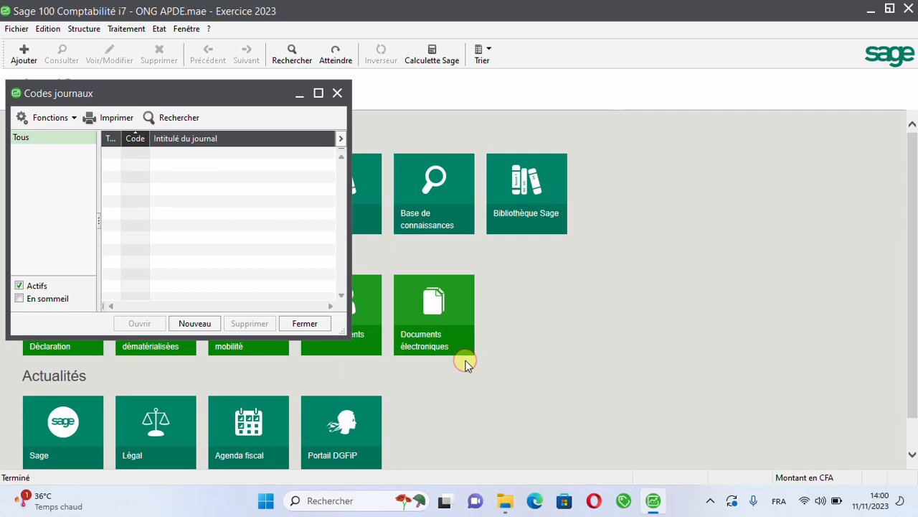
Step: Disable the protection of the piece number zone (Protéger la zone N° de pièce) in the company's accounting entry rules
{"action": "left_click", "coordinate": [12, 30]}
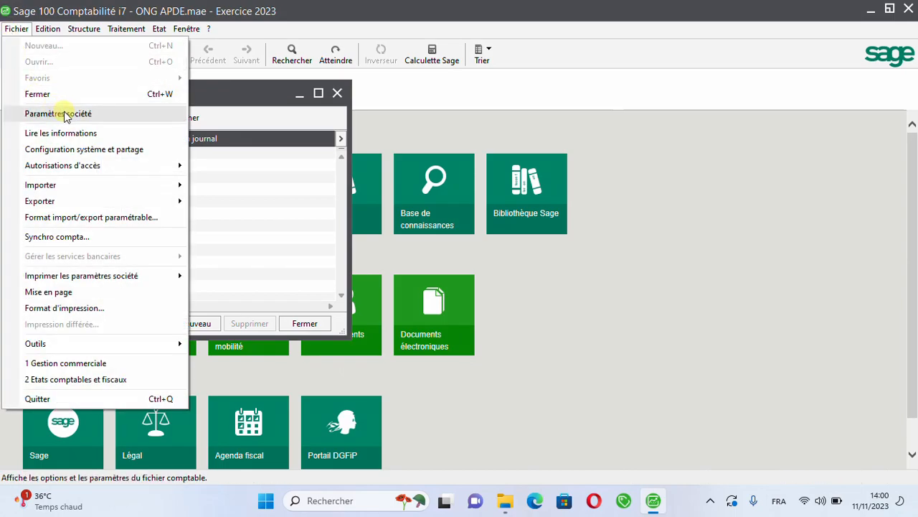
{"action": "left_click", "coordinate": [64, 115]}
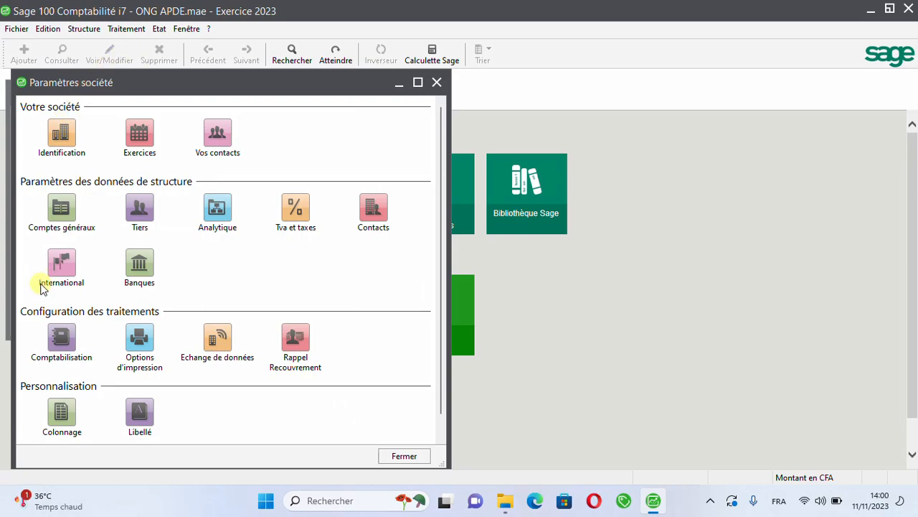
{"action": "left_click", "coordinate": [63, 333]}
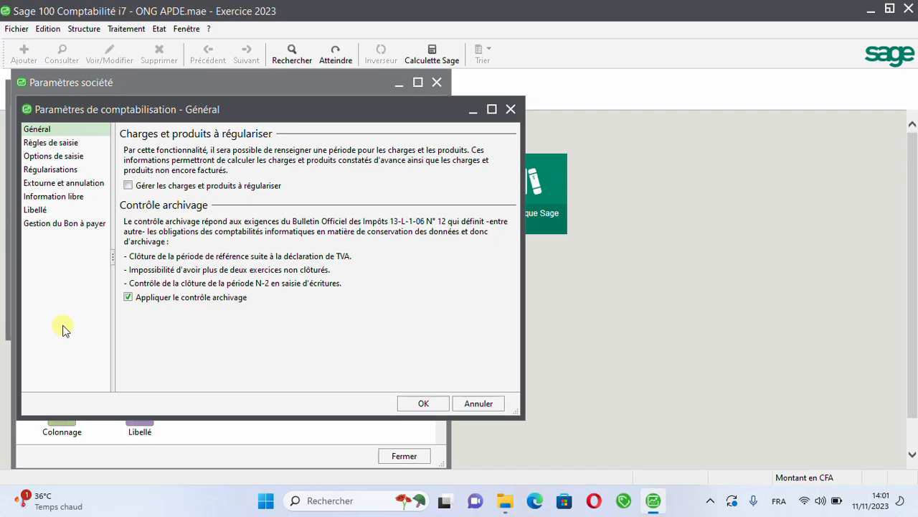
{"action": "left_click", "coordinate": [40, 142]}
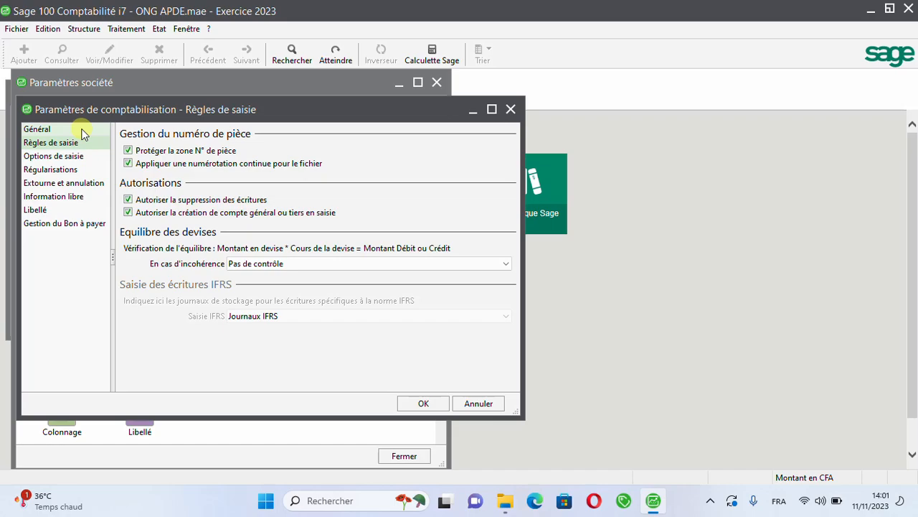
{"action": "left_click", "coordinate": [129, 150]}
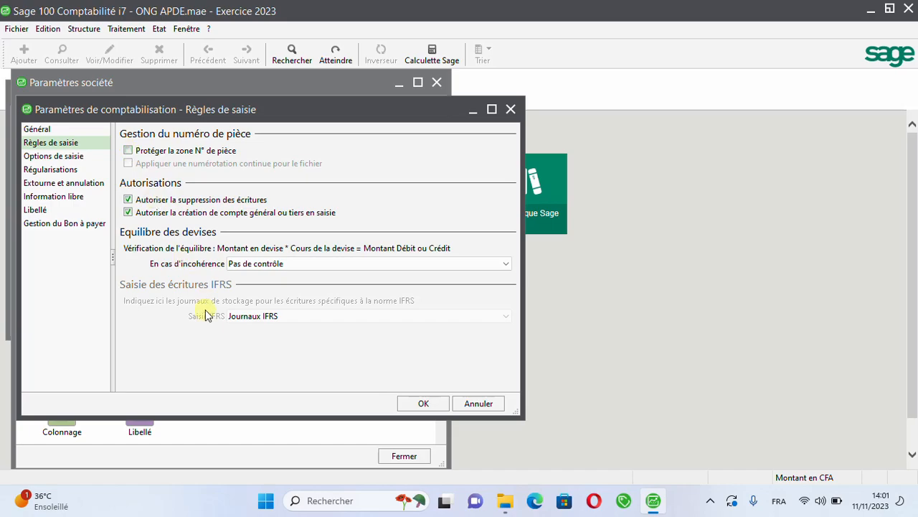
{"action": "left_click", "coordinate": [423, 406]}
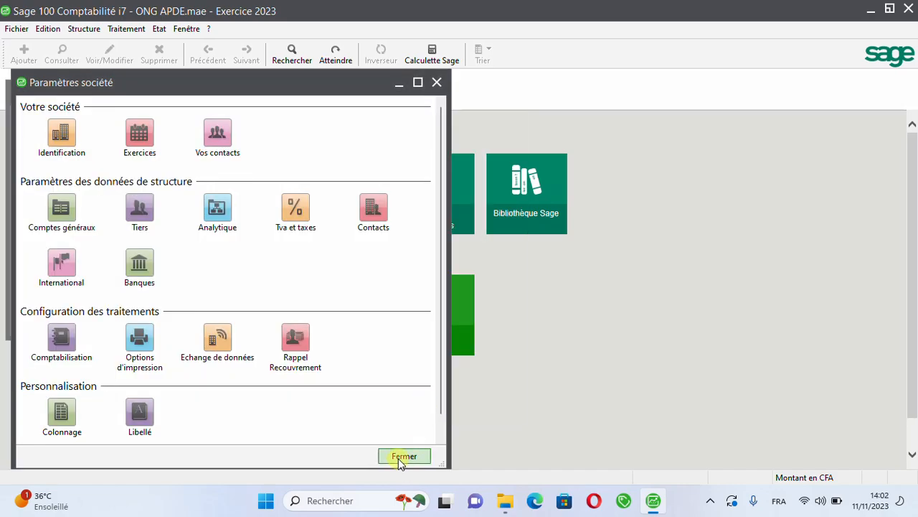
{"action": "left_click", "coordinate": [402, 457]}
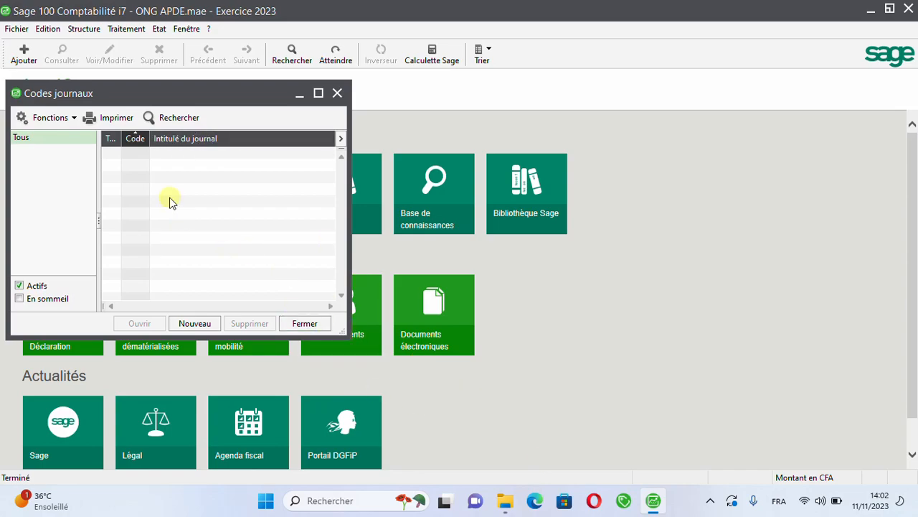
Step: Create a journal of type Achats with code ACH and title ACHATS, numbered continuously per journal, and close the creation wizard
{"action": "left_click", "coordinate": [183, 323]}
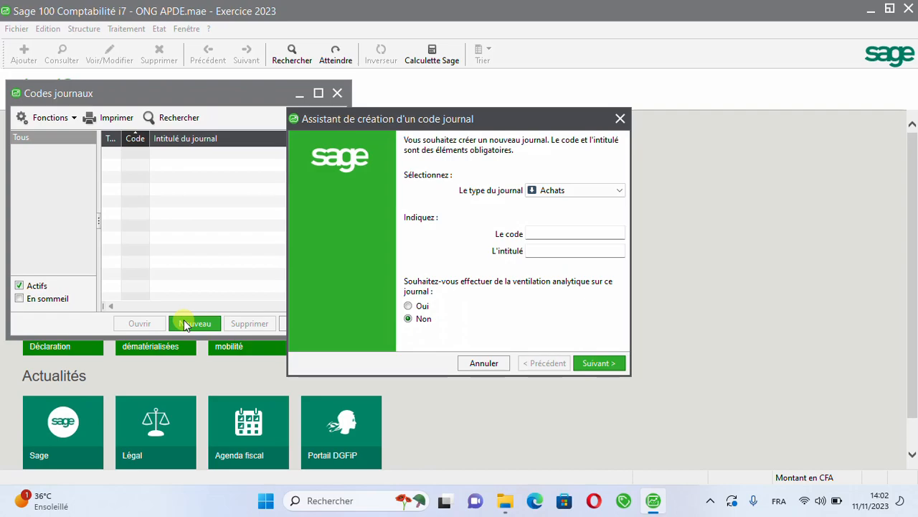
{"action": "left_click", "coordinate": [535, 234]}
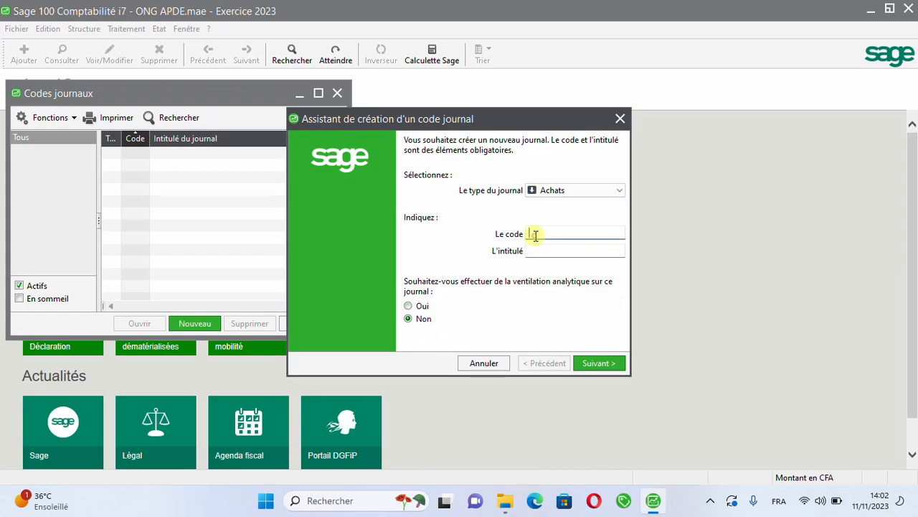
{"action": "type", "text": "ACH"}
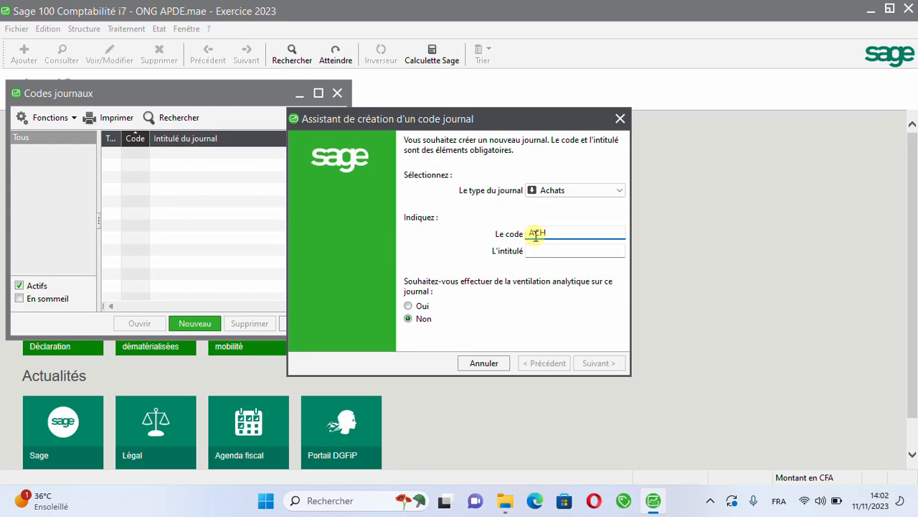
{"action": "key", "text": "Tab"}
{"action": "type", "text": "ACH"}
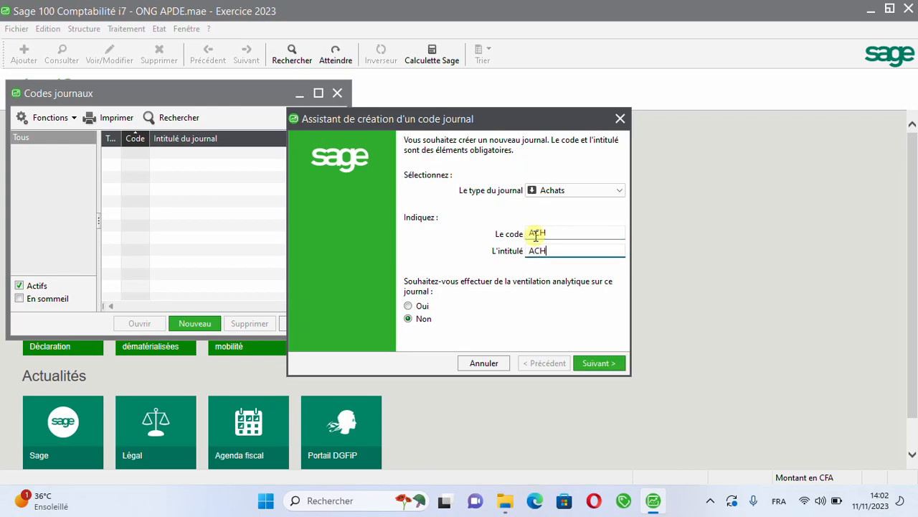
{"action": "type", "text": "ATS"}
{"action": "left_click", "coordinate": [596, 364]}
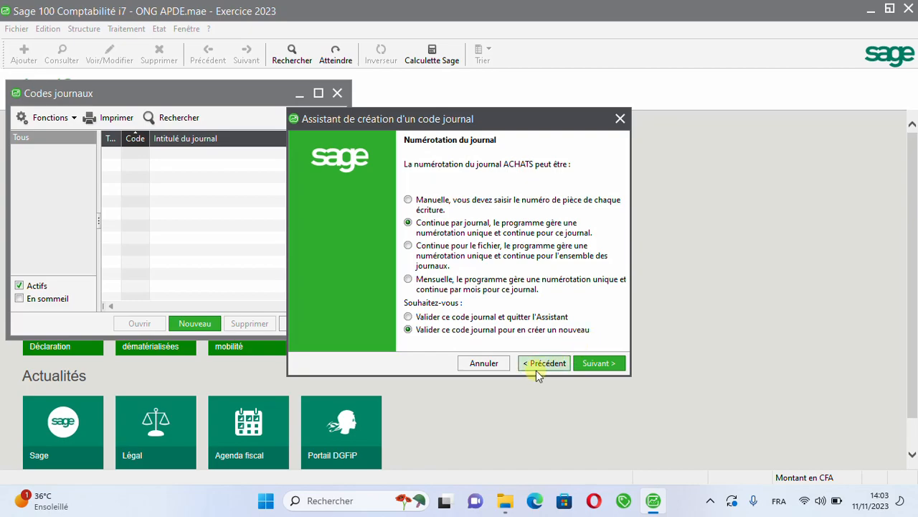
{"action": "left_click", "coordinate": [588, 366]}
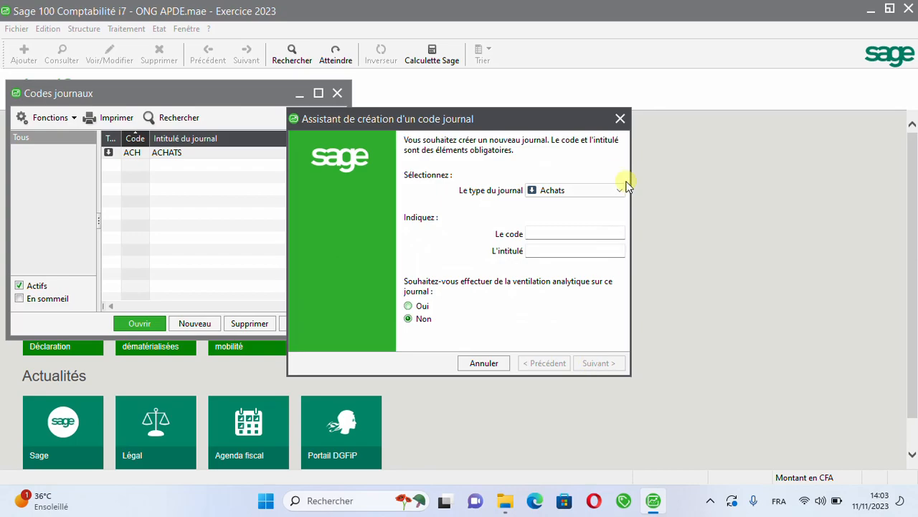
{"action": "left_click", "coordinate": [620, 119]}
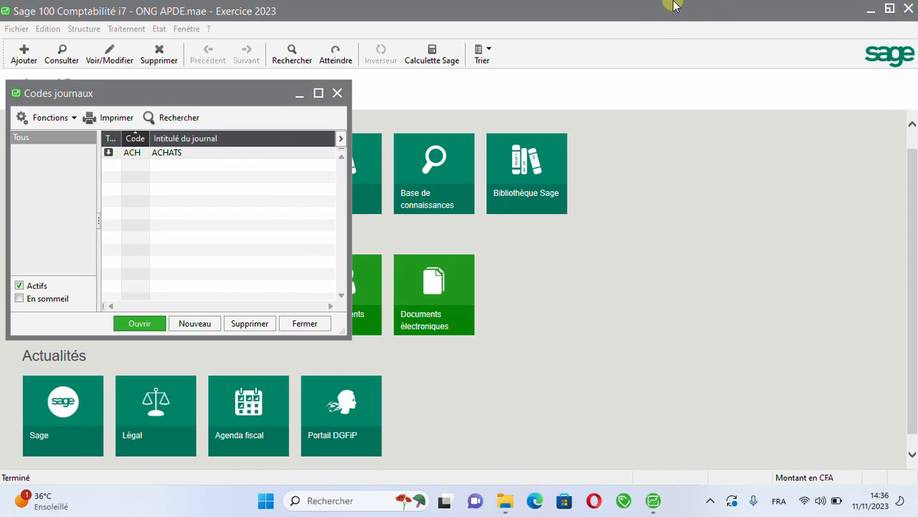
Step: Create a journal of type Ventes with code VTE, title VENTES and analytical breakdown enabled, numbered continuously per journal
{"action": "left_click", "coordinate": [185, 324]}
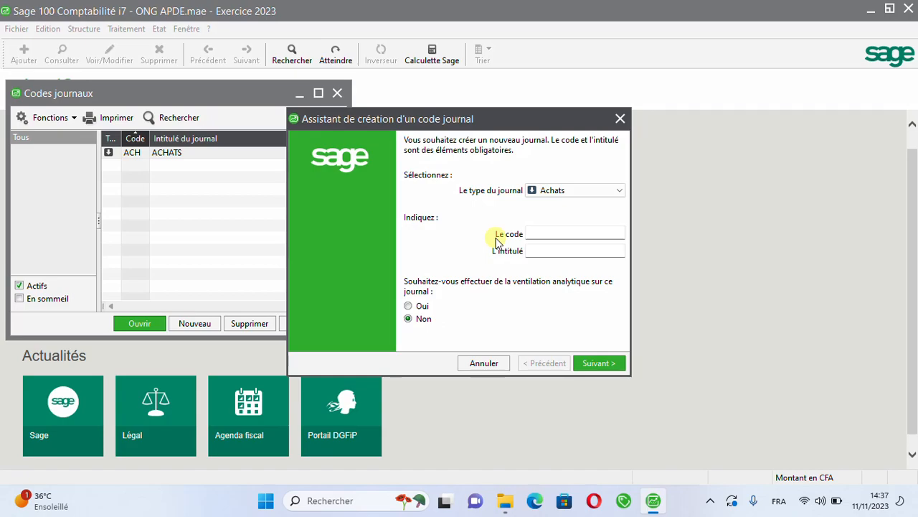
{"action": "left_click", "coordinate": [566, 190]}
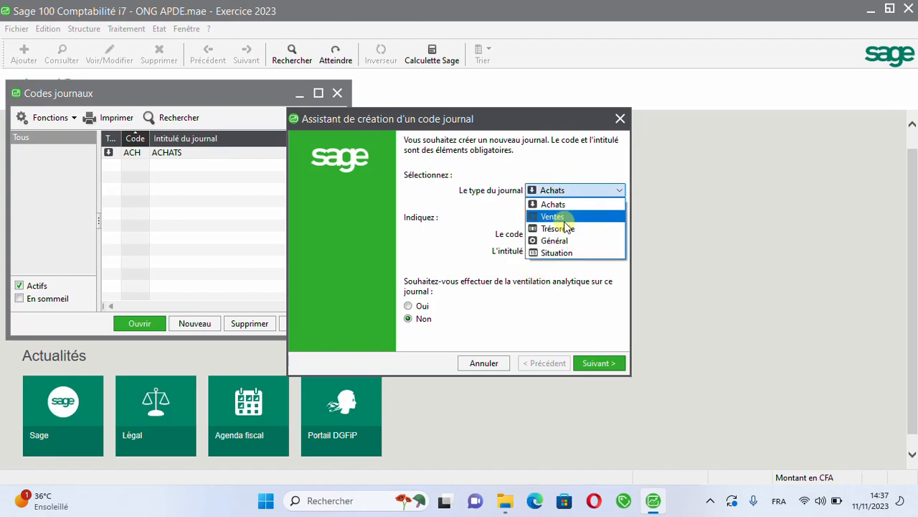
{"action": "left_click", "coordinate": [571, 218]}
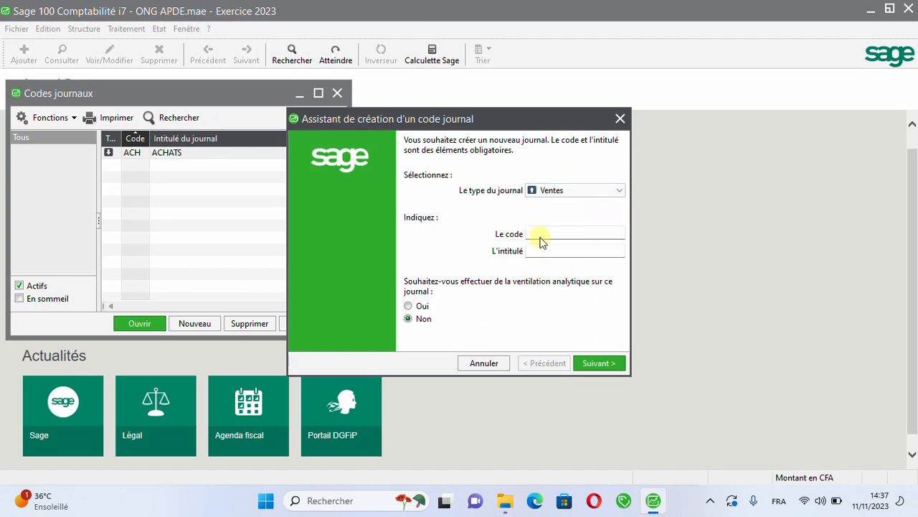
{"action": "left_click", "coordinate": [537, 233]}
{"action": "type", "text": "VTE"}
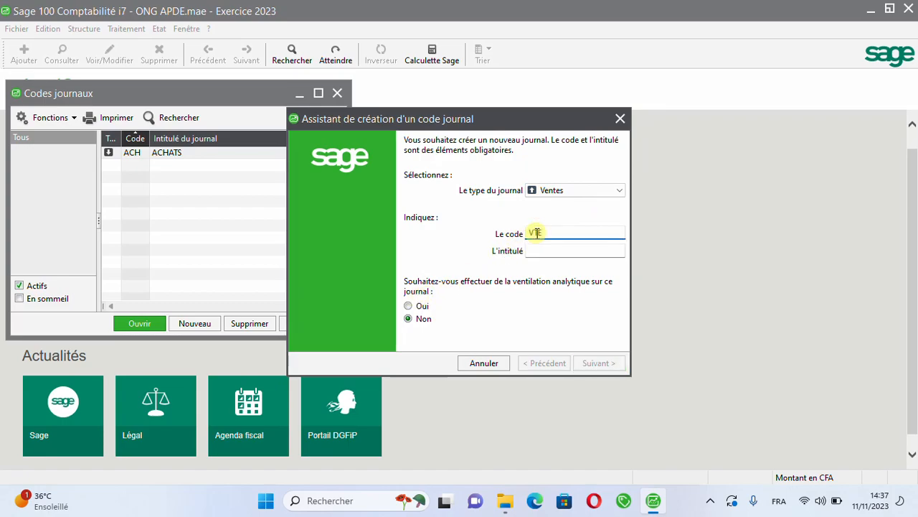
{"action": "key", "text": "Tab"}
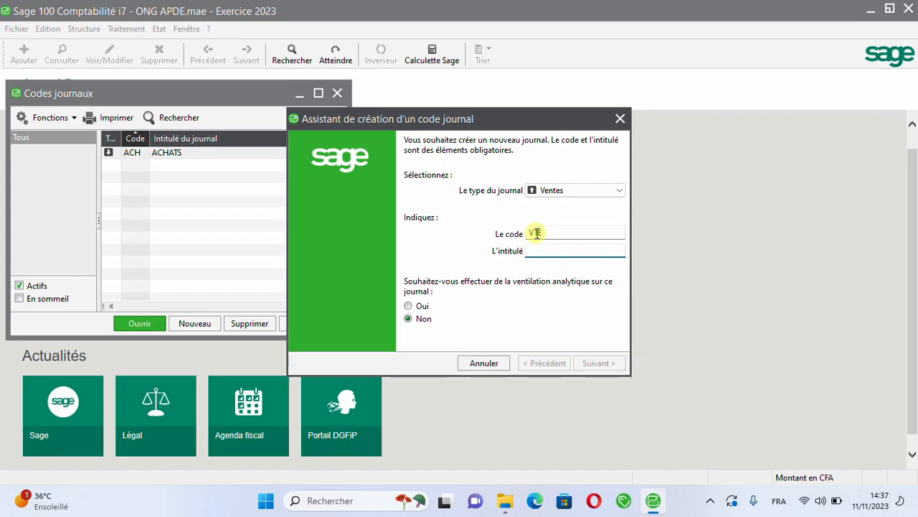
{"action": "type", "text": "VENTE"}
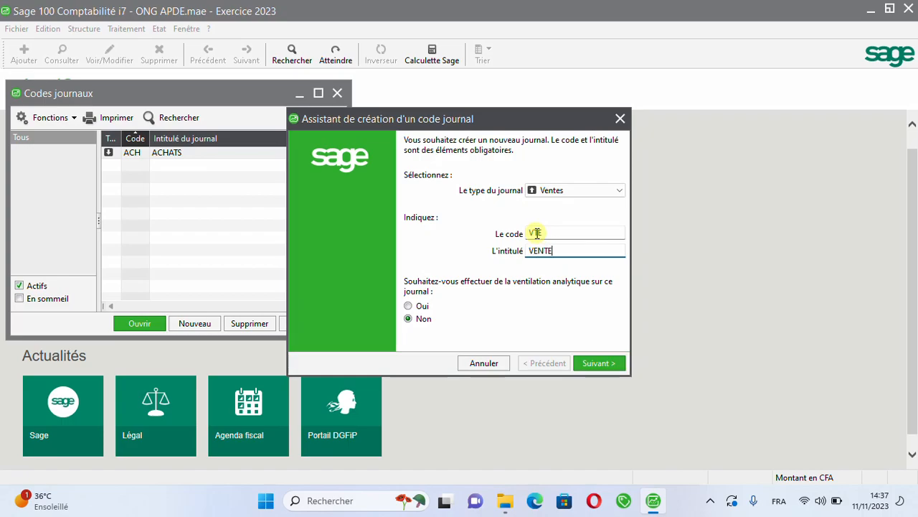
{"action": "left_click", "coordinate": [420, 306]}
{"action": "left_click", "coordinate": [556, 253]}
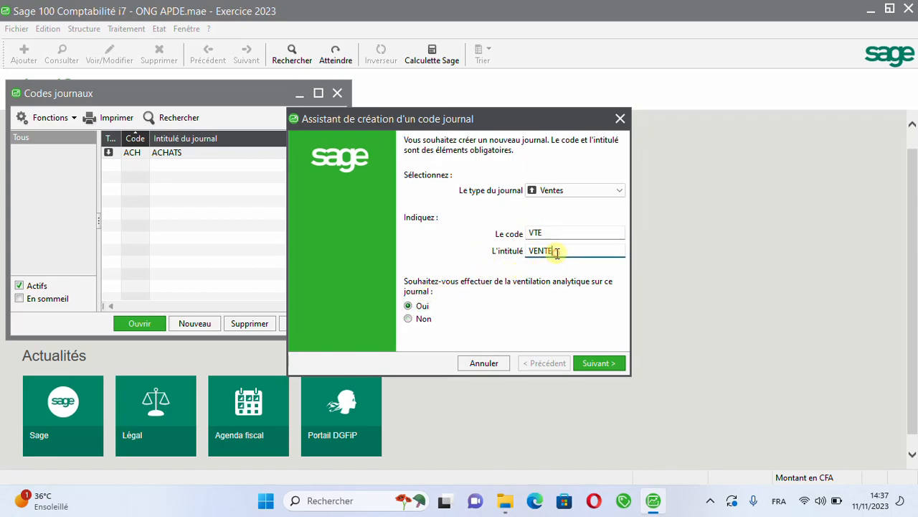
{"action": "type", "text": "S"}
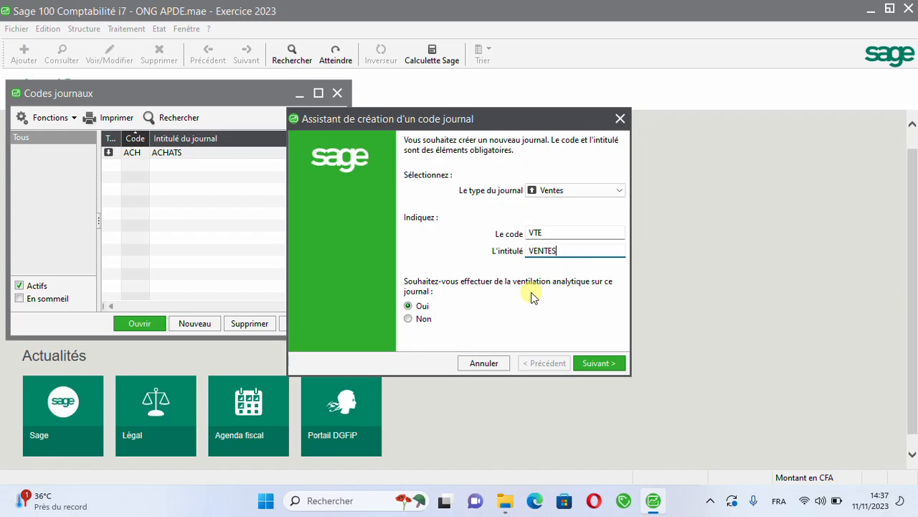
{"action": "left_click", "coordinate": [587, 364]}
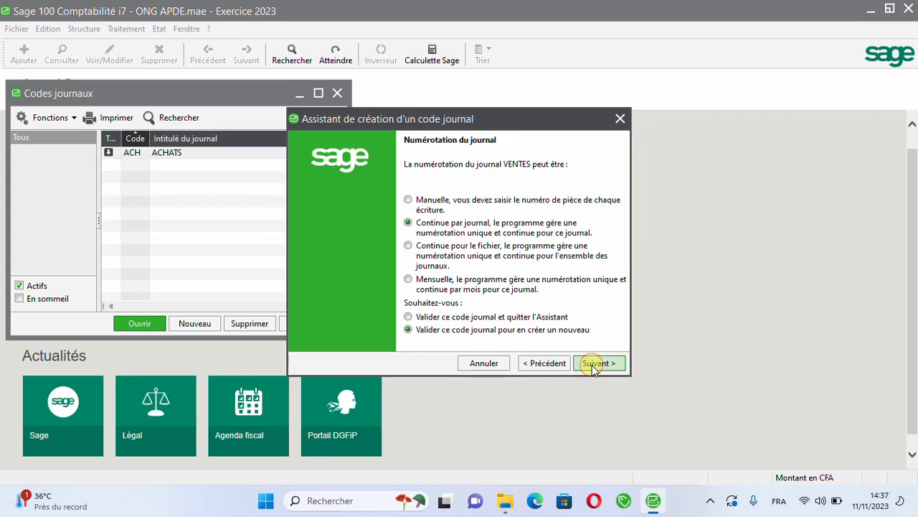
{"action": "left_click", "coordinate": [593, 366]}
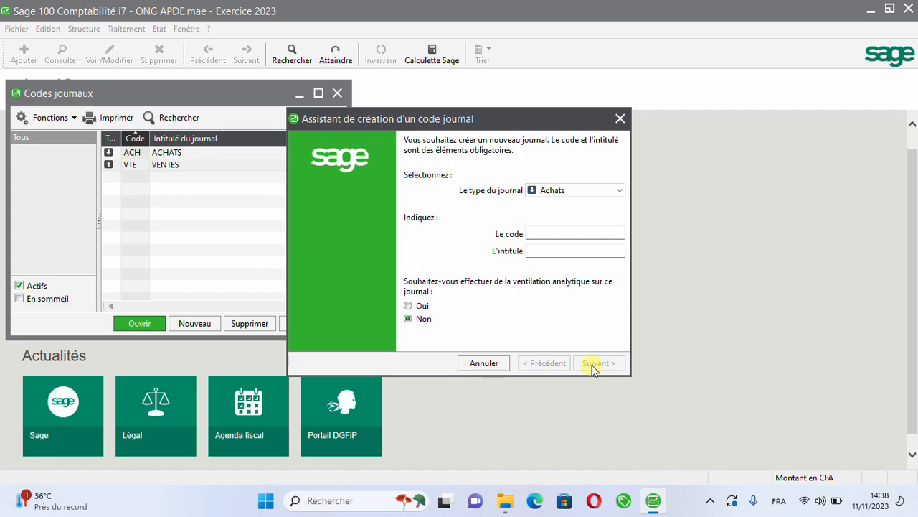
Step: Create a journal of type Ventes with code SUB, title SUBVENTION and analytical breakdown enabled, and close the creation wizard
{"action": "left_click", "coordinate": [564, 191]}
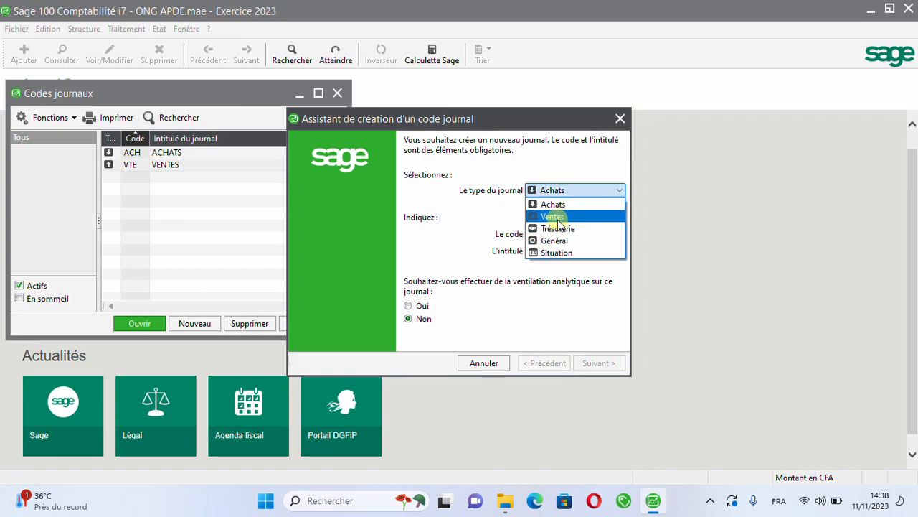
{"action": "left_click", "coordinate": [558, 218]}
{"action": "left_click", "coordinate": [537, 234]}
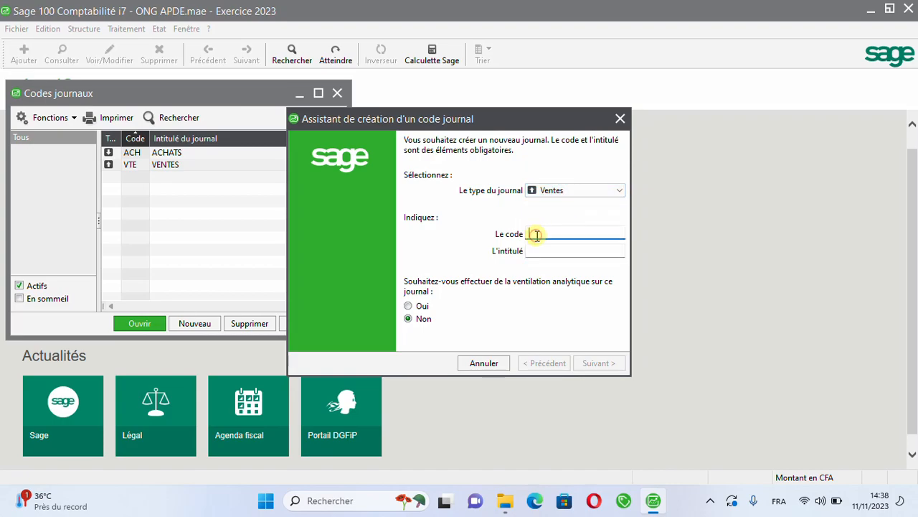
{"action": "type", "text": "SCB"}
{"action": "key", "text": "Tab"}
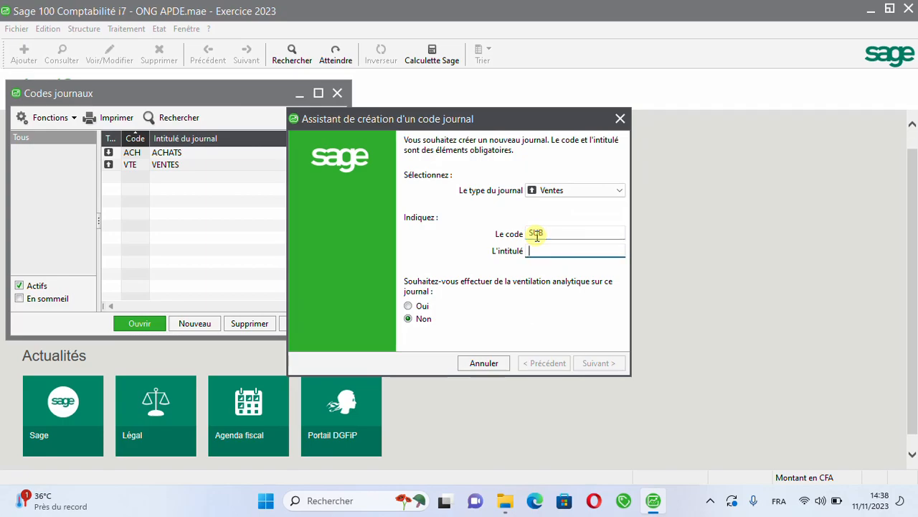
{"action": "type", "text": "SUBV"}
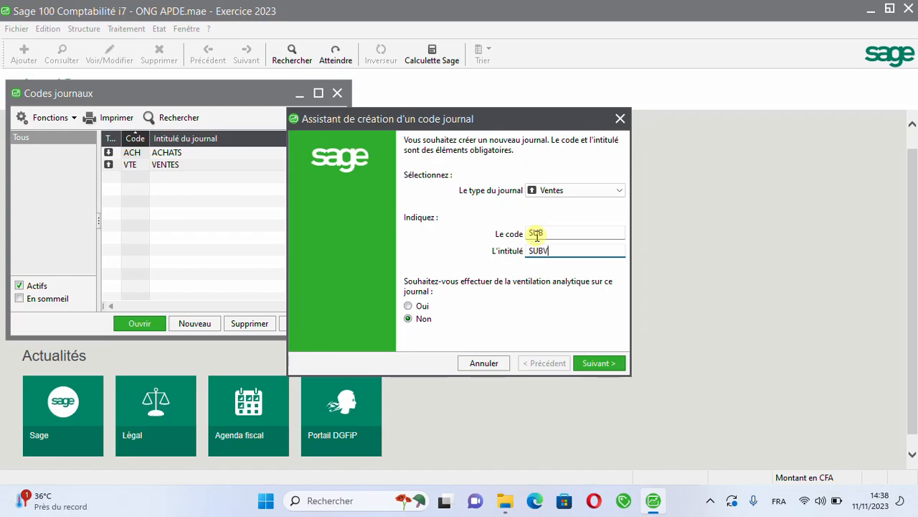
{"action": "type", "text": "ENTION"}
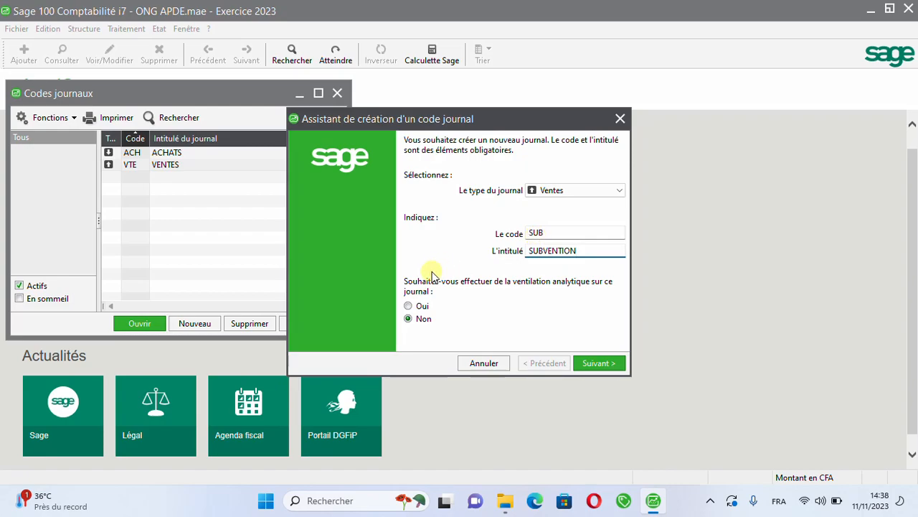
{"action": "left_click", "coordinate": [420, 307]}
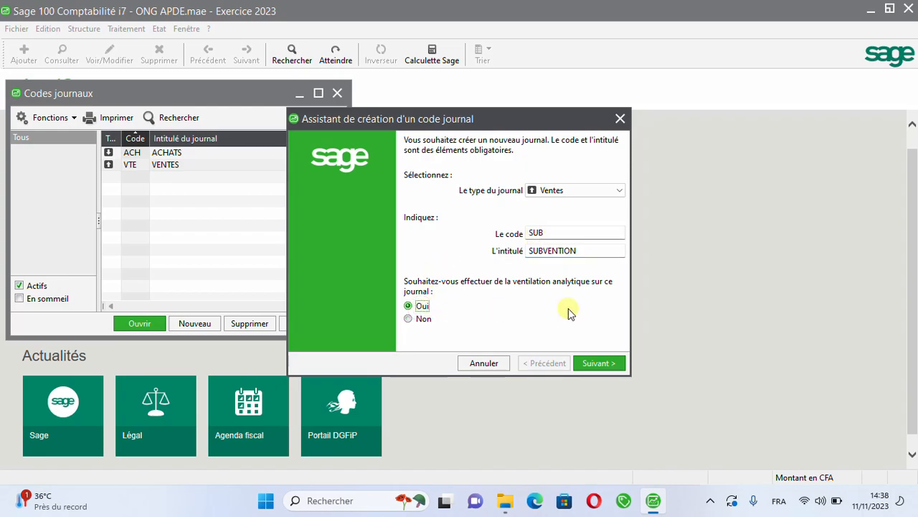
{"action": "left_click", "coordinate": [599, 363]}
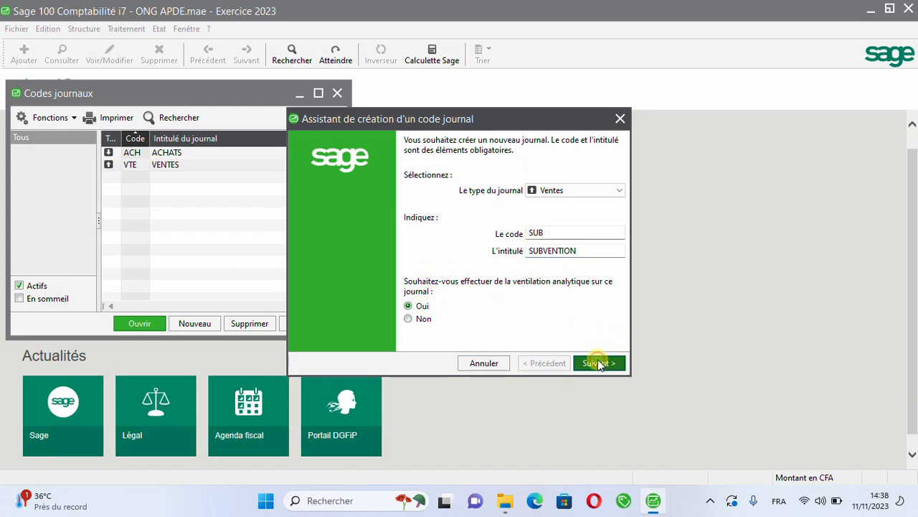
{"action": "left_click", "coordinate": [599, 363]}
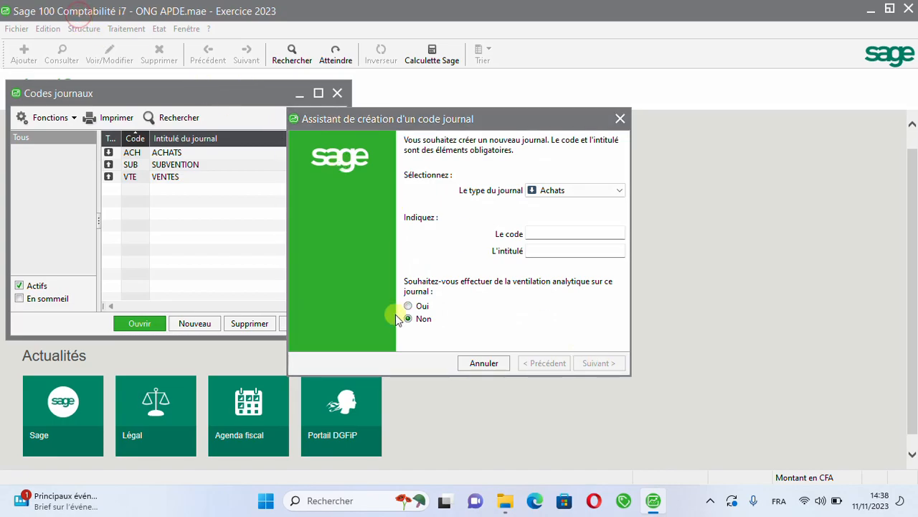
{"action": "left_click", "coordinate": [465, 363]}
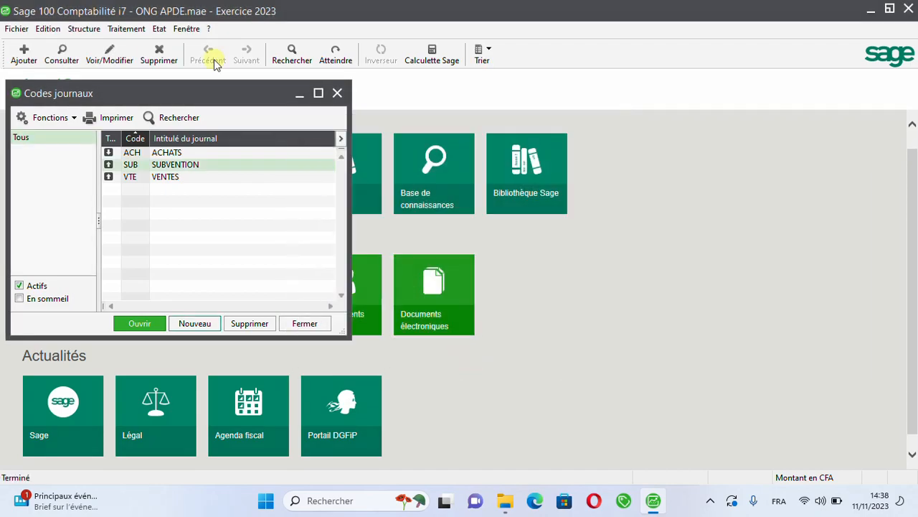
Step: Look through the chart of accounts (Plan comptable) down to the bank and cash accounts, and close the list
{"action": "left_click", "coordinate": [83, 28]}
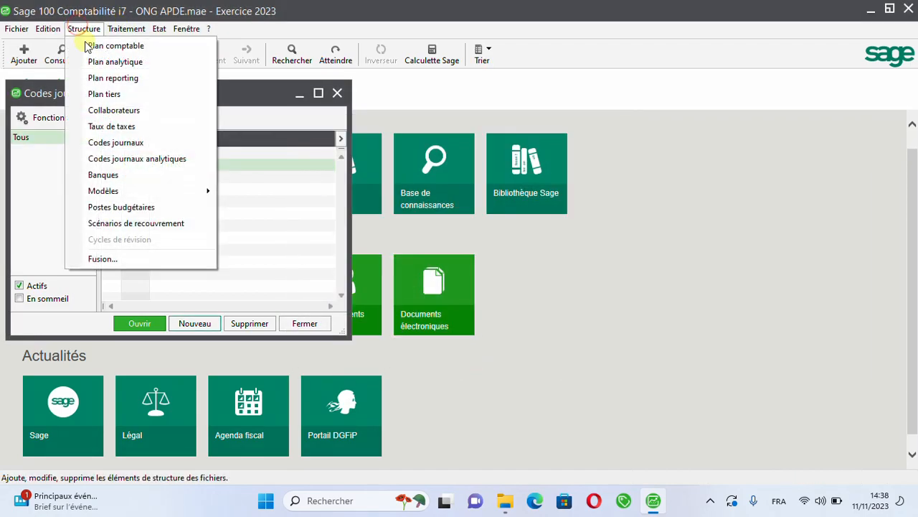
{"action": "left_click", "coordinate": [137, 46]}
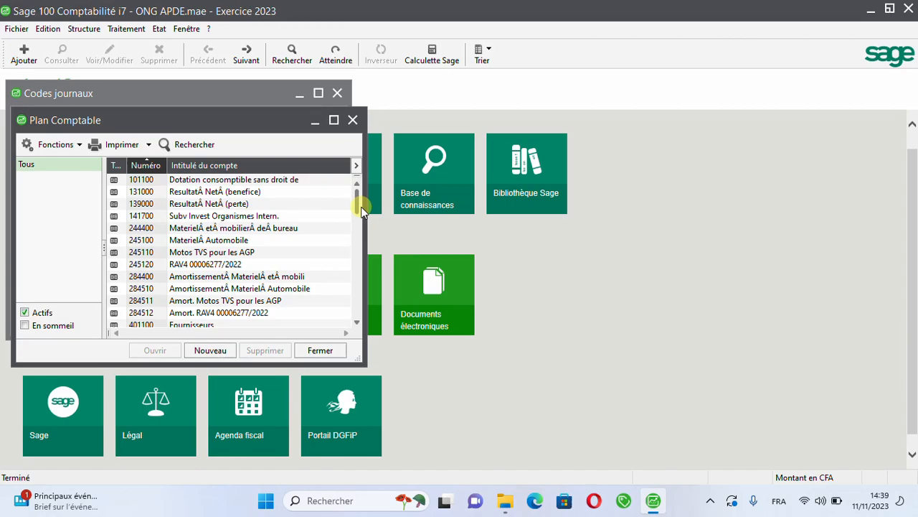
{"action": "left_click_drag", "start_coordinate": [357, 203], "coordinate": [352, 254]}
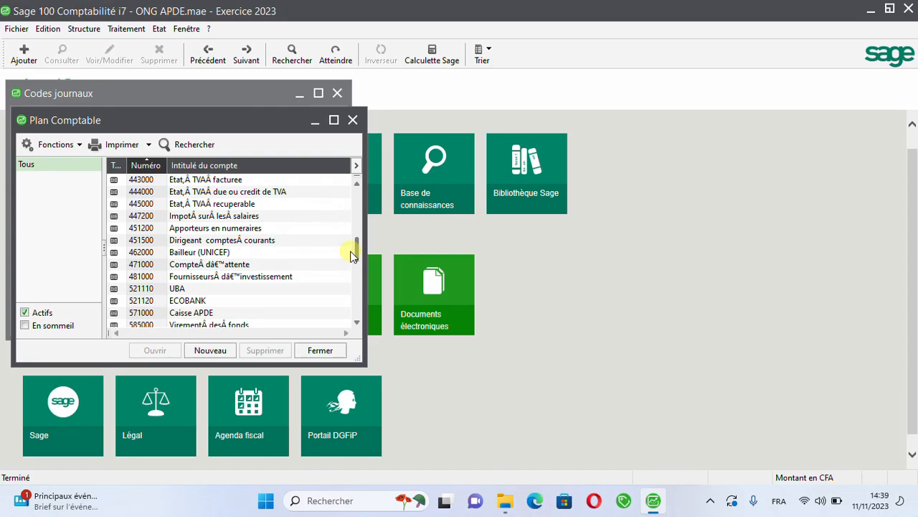
{"action": "left_click_drag", "start_coordinate": [352, 256], "coordinate": [355, 169]}
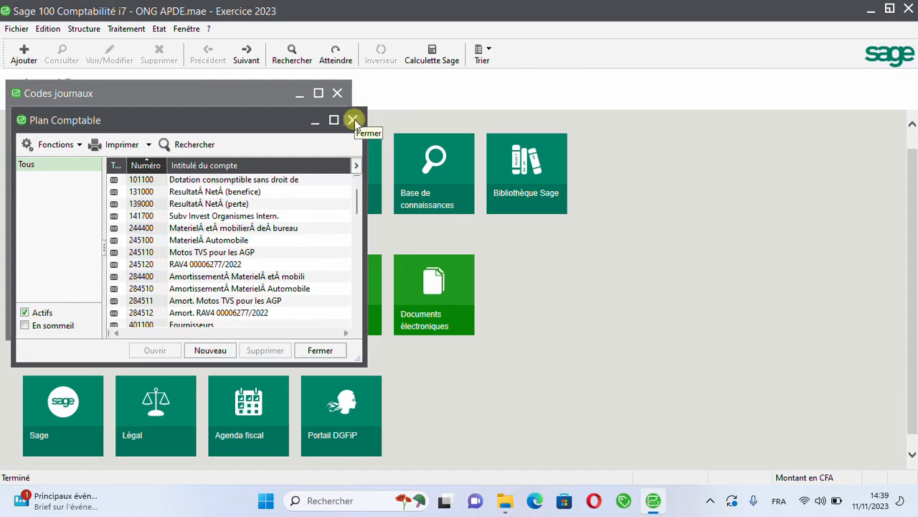
{"action": "left_click", "coordinate": [354, 119]}
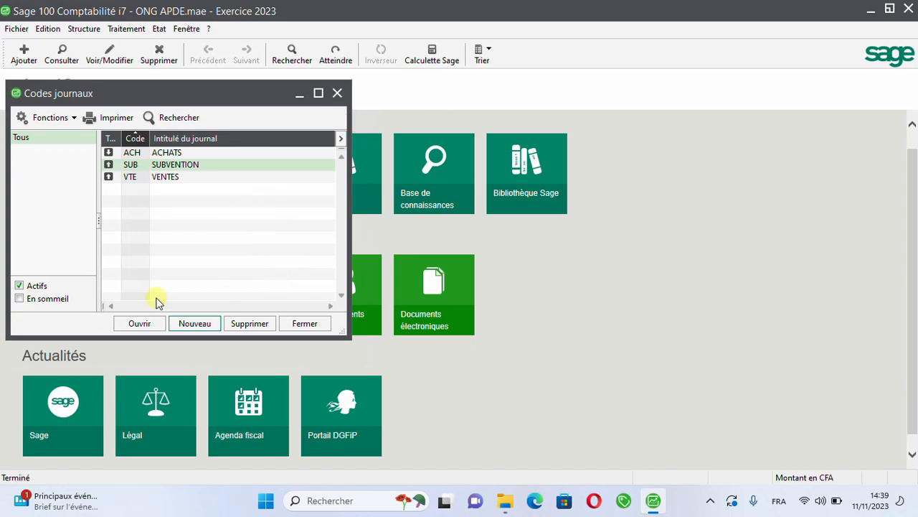
Step: Start a new journal of type Trésorerie with code BQ1, title UBA and analytical breakdown enabled, and continue to its treasury characteristics
{"action": "left_click", "coordinate": [195, 323]}
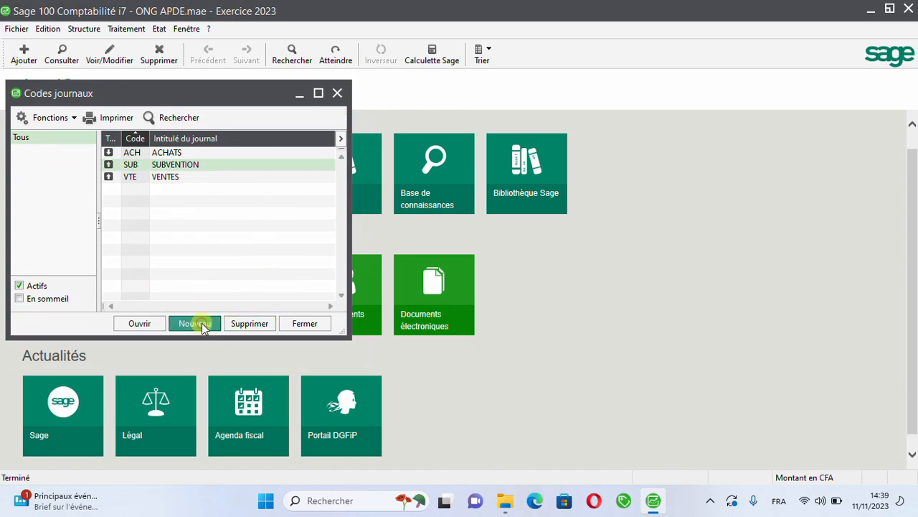
{"action": "left_click", "coordinate": [570, 192]}
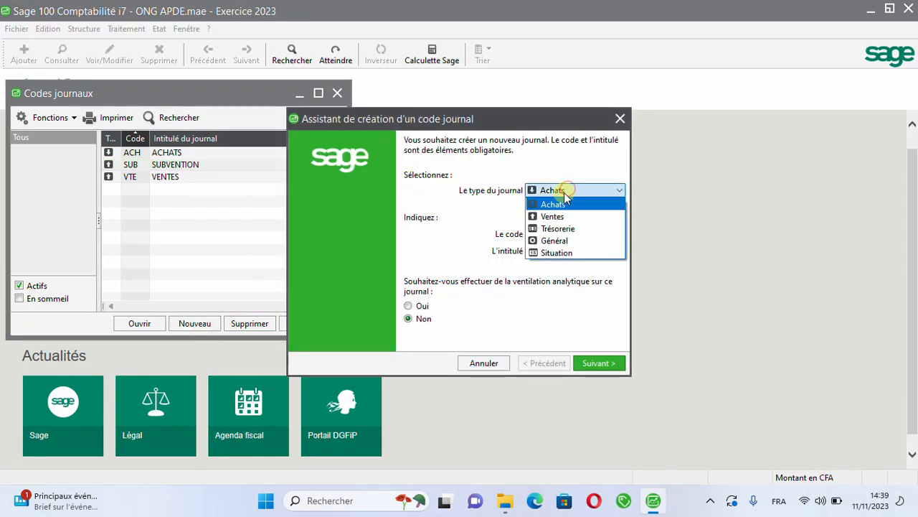
{"action": "left_click", "coordinate": [561, 229]}
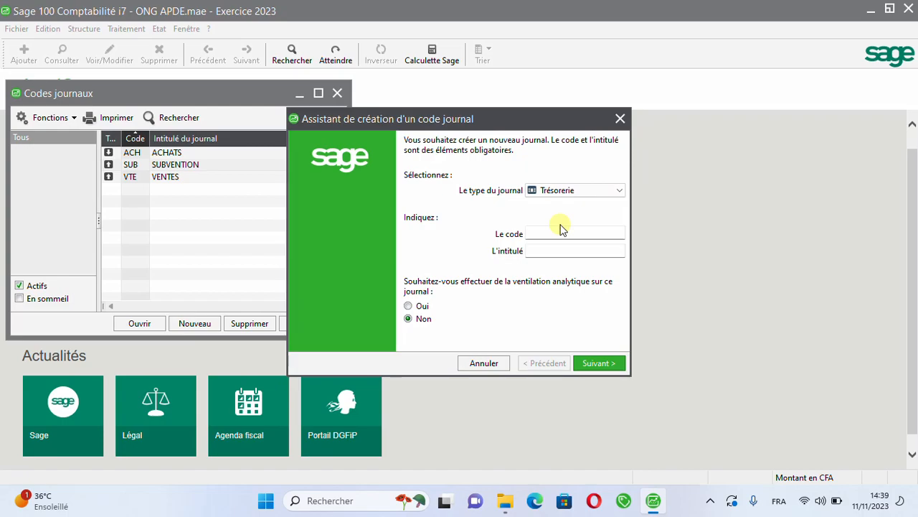
{"action": "left_click", "coordinate": [541, 238]}
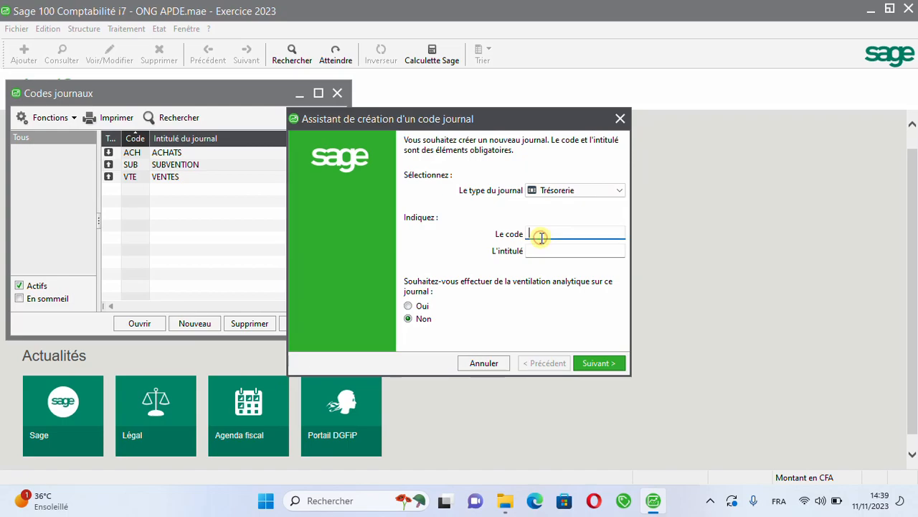
{"action": "type", "text": "BQ1"}
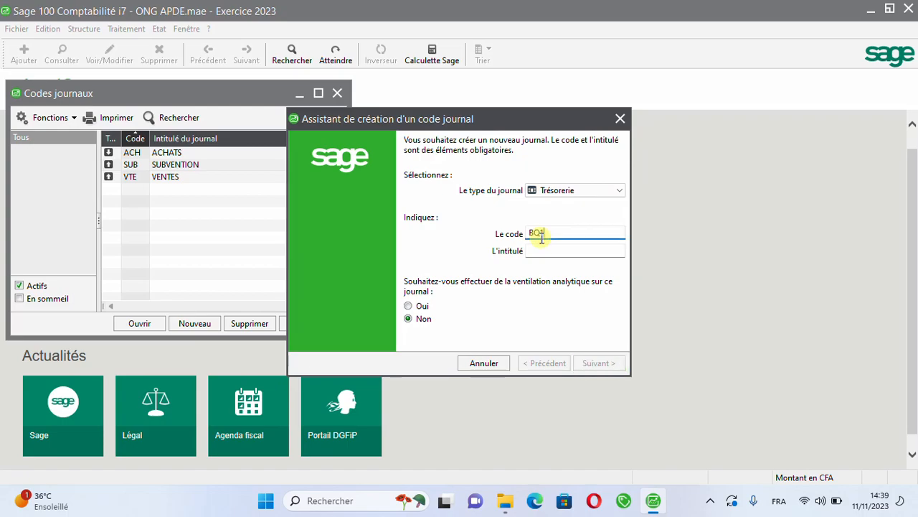
{"action": "key", "text": "Tab"}
{"action": "type", "text": "UBA"}
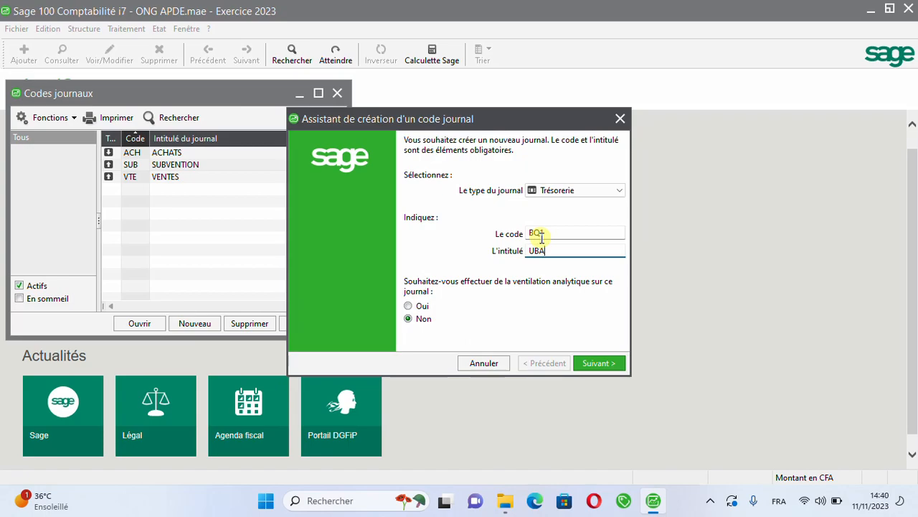
{"action": "left_click", "coordinate": [419, 305]}
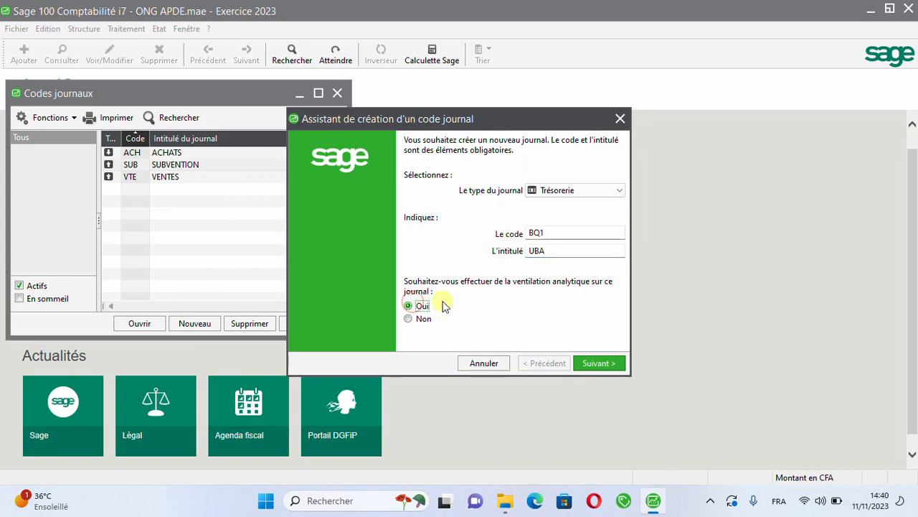
{"action": "left_click", "coordinate": [559, 248]}
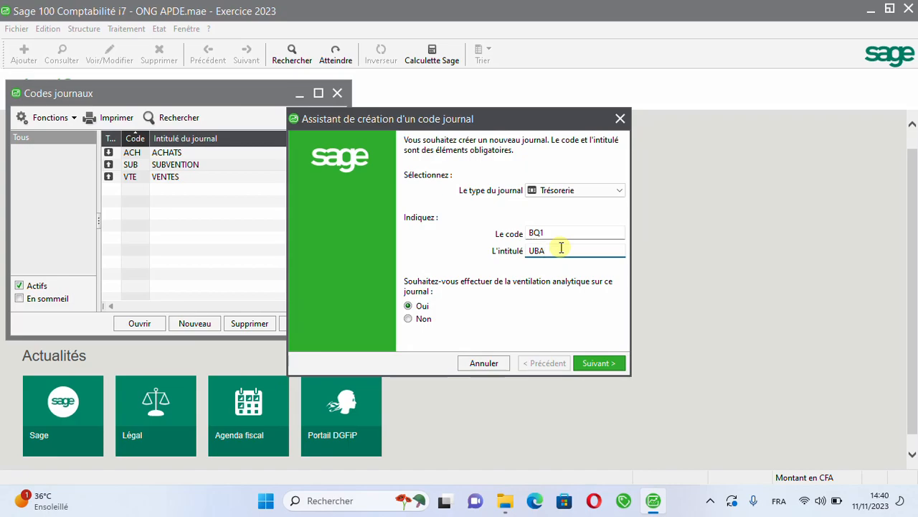
{"action": "left_click", "coordinate": [611, 367]}
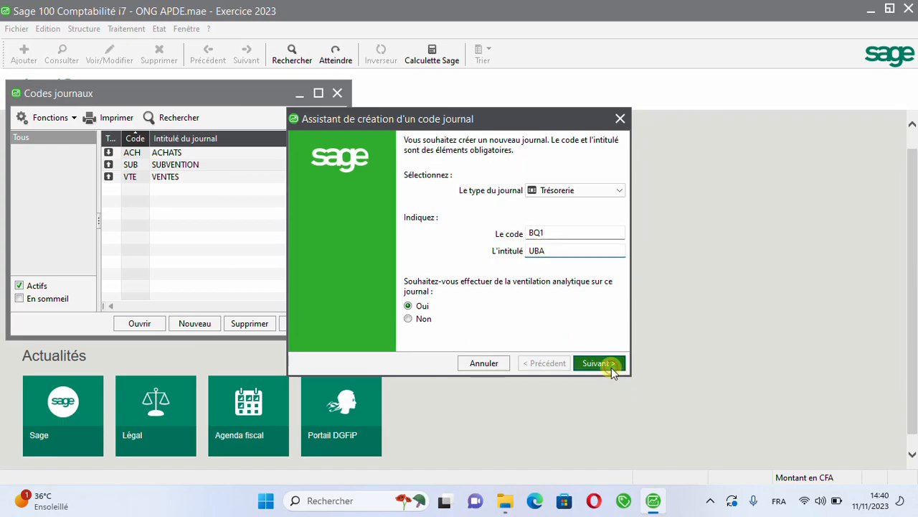
Step: Assign account 521110 UBA as the treasury account of the BQ1 journal
{"action": "left_click", "coordinate": [549, 190]}
{"action": "type", "text": "5211"}
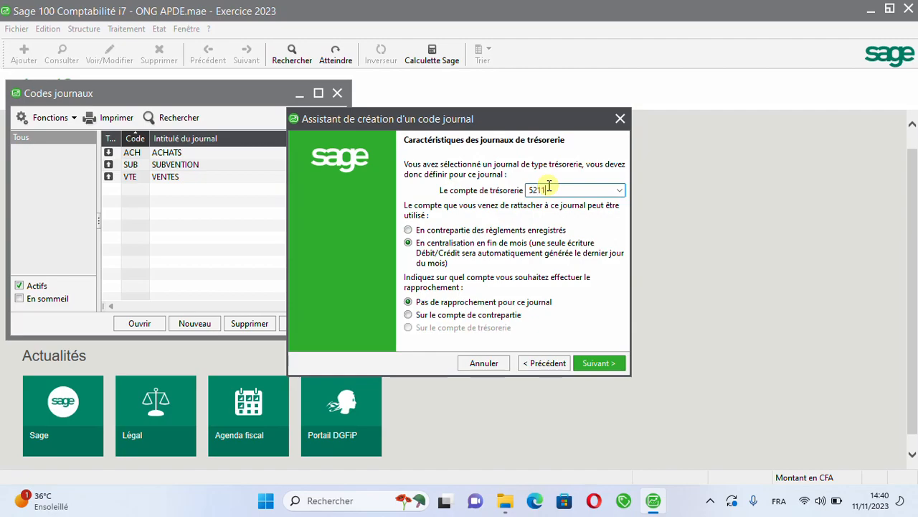
{"action": "left_click", "coordinate": [611, 190]}
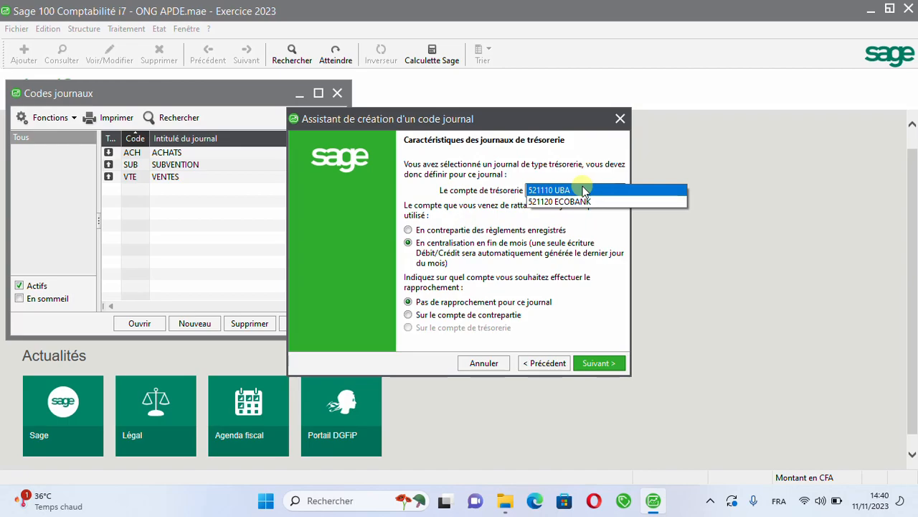
{"action": "left_click", "coordinate": [583, 190]}
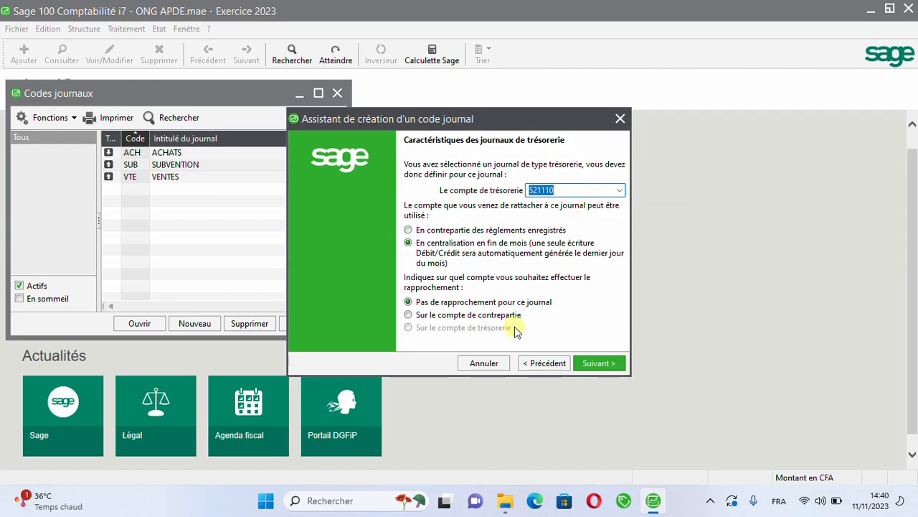
{"action": "left_click", "coordinate": [620, 191]}
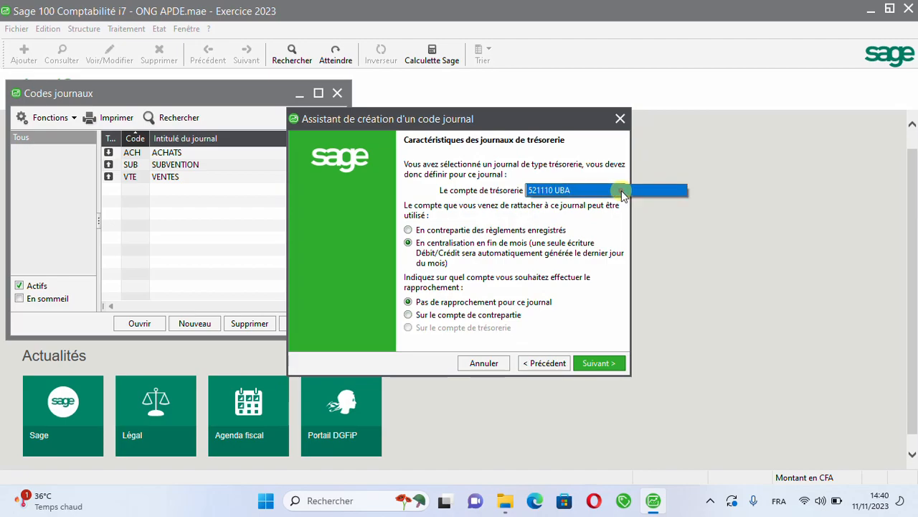
{"action": "left_click", "coordinate": [620, 191]}
{"action": "left_click", "coordinate": [620, 191]}
{"action": "left_click", "coordinate": [620, 191]}
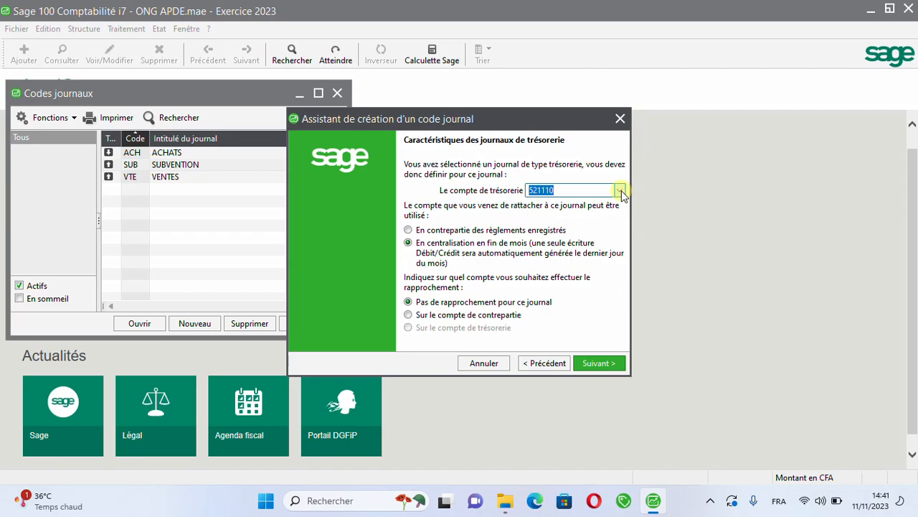
{"action": "left_click", "coordinate": [622, 195]}
{"action": "left_click", "coordinate": [622, 196]}
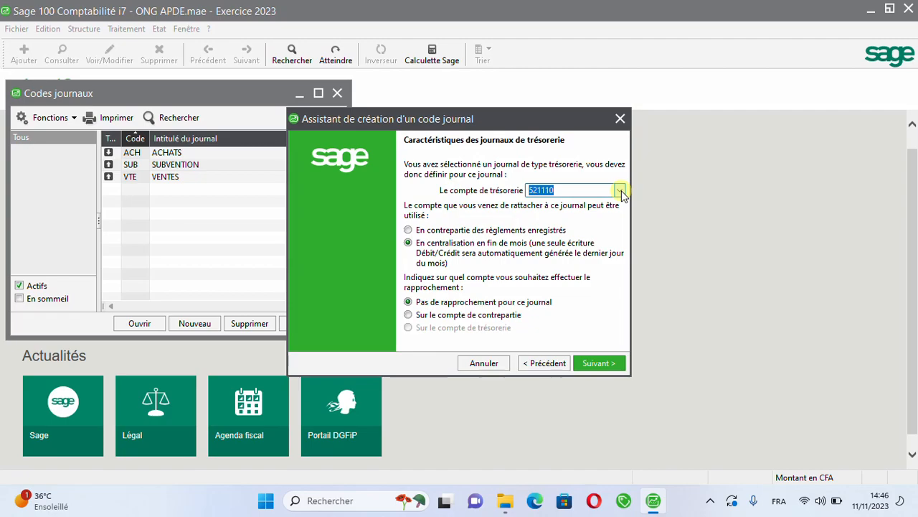
Step: Use the BQ1 account as counterpart of recorded payments, reconcile on the treasury account, and validate the journal with per-journal numbering, ready for another
{"action": "left_click", "coordinate": [422, 228]}
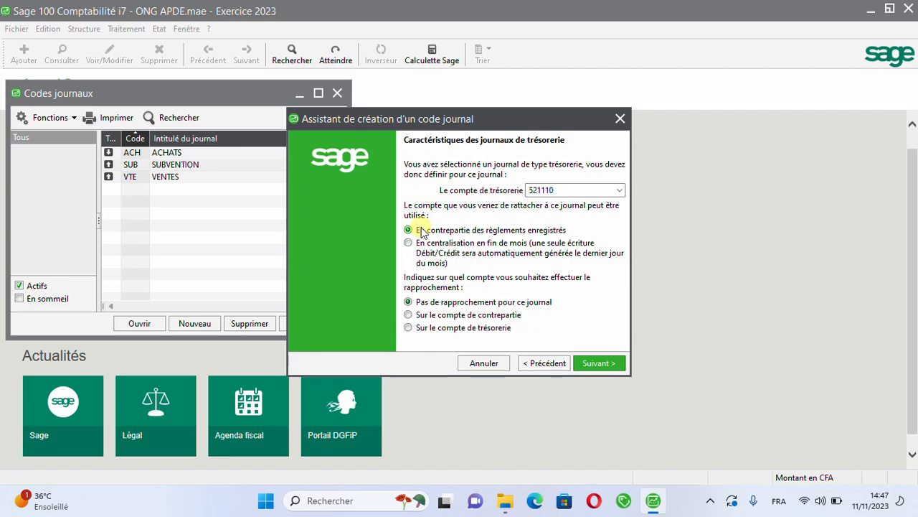
{"action": "left_click", "coordinate": [421, 328]}
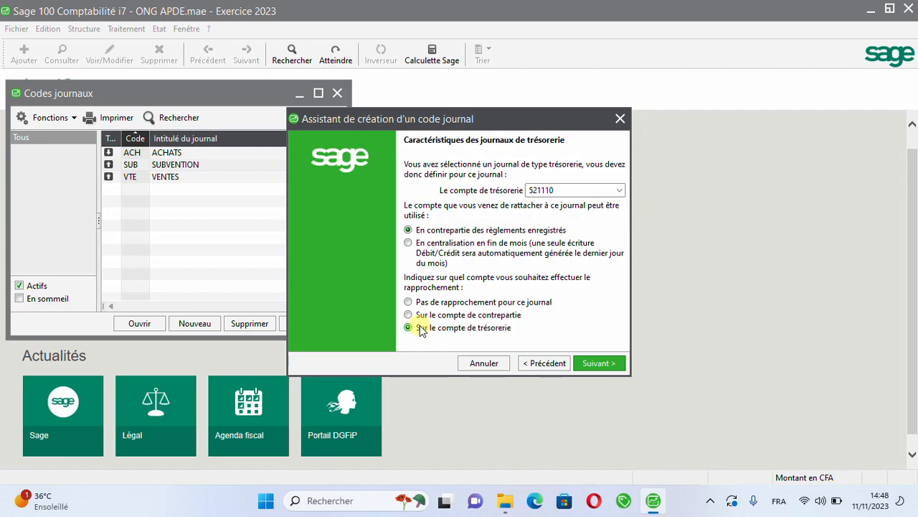
{"action": "left_click", "coordinate": [592, 365]}
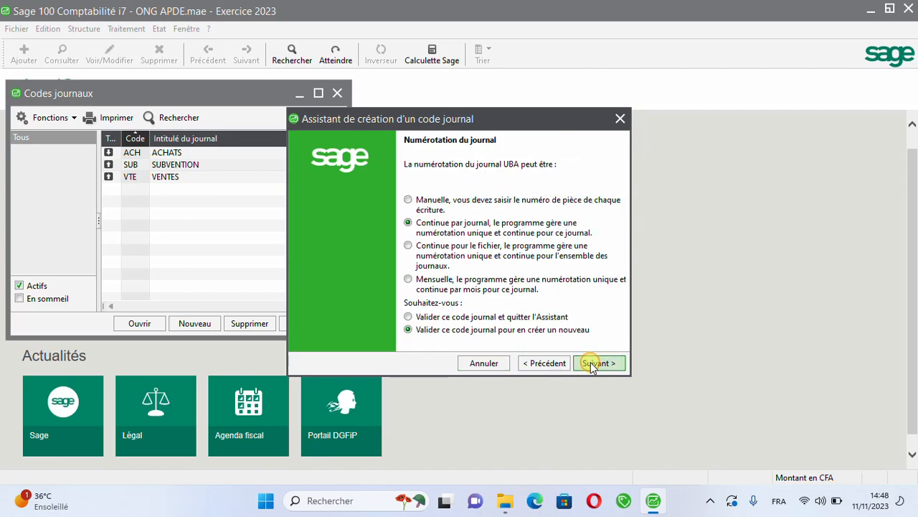
{"action": "left_click", "coordinate": [597, 363]}
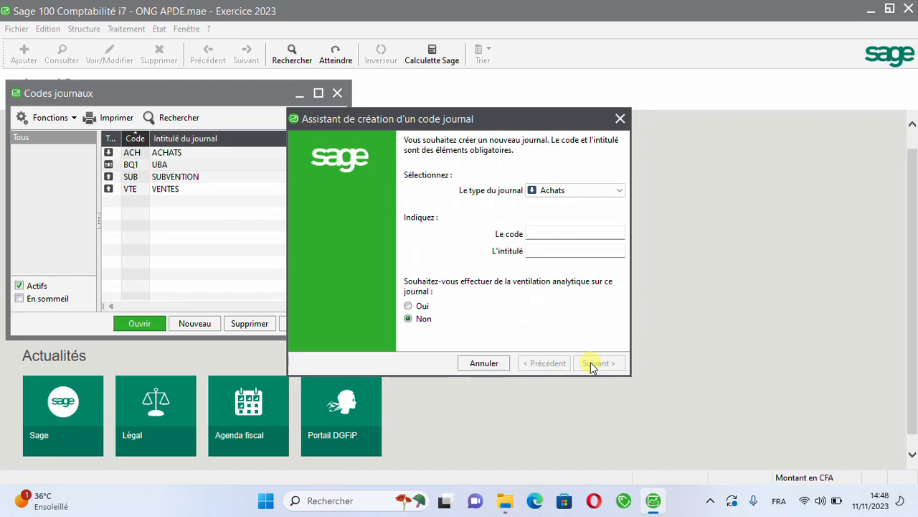
Step: Start a new journal of type Trésorerie with code BQ2, title ECOBANK and analytical breakdown enabled, and continue to its treasury characteristics
{"action": "left_click", "coordinate": [577, 192]}
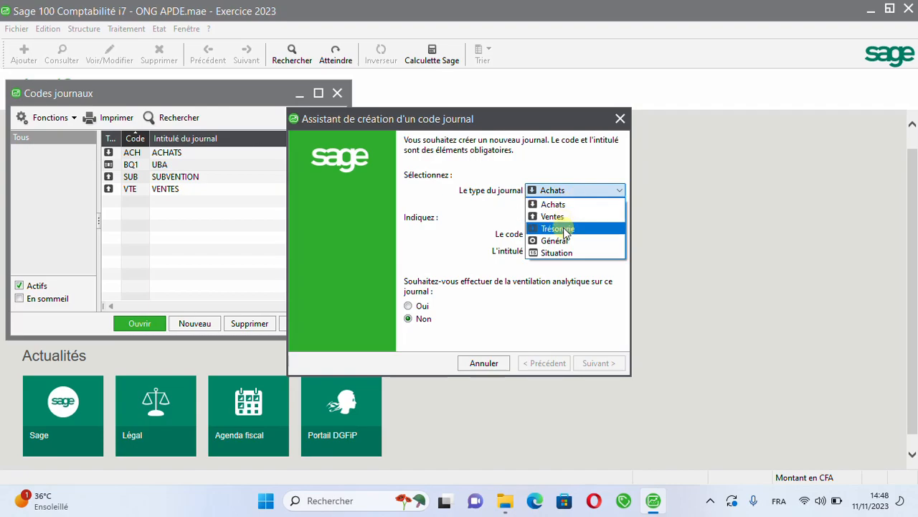
{"action": "left_click", "coordinate": [564, 229]}
{"action": "left_click", "coordinate": [538, 234]}
{"action": "type", "text": "BQ2"}
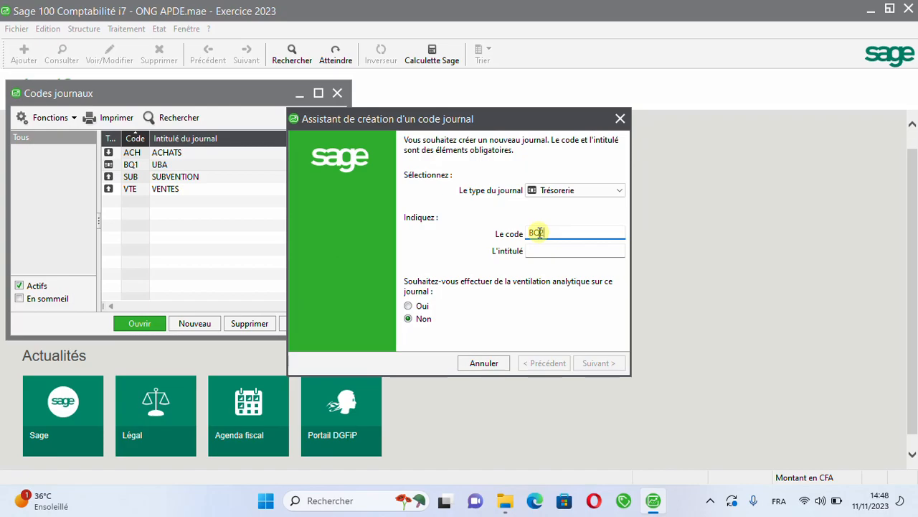
{"action": "key", "text": "Tab"}
{"action": "type", "text": "E"}
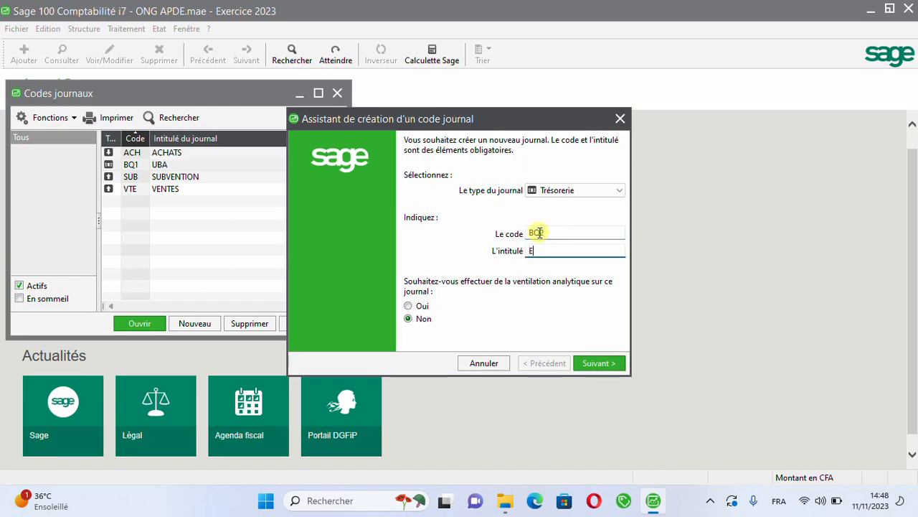
{"action": "type", "text": "COBANK"}
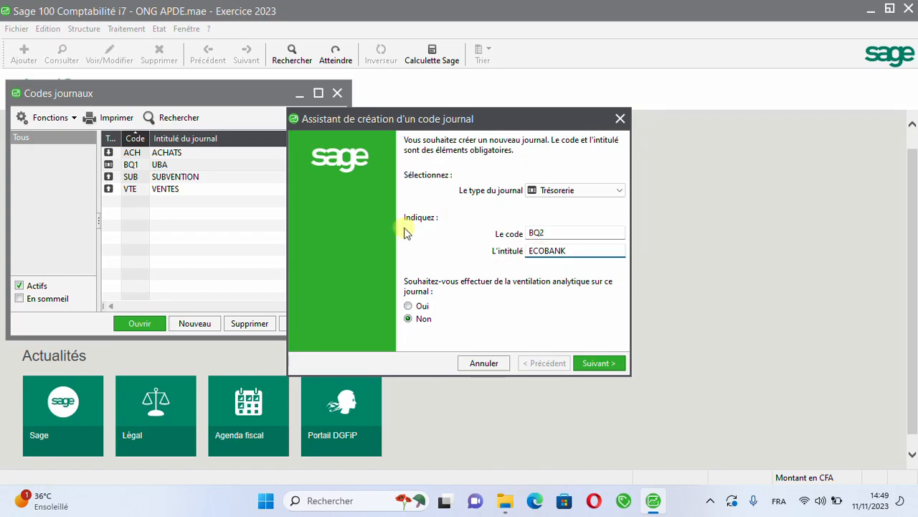
{"action": "left_click", "coordinate": [409, 304]}
{"action": "left_click", "coordinate": [599, 364]}
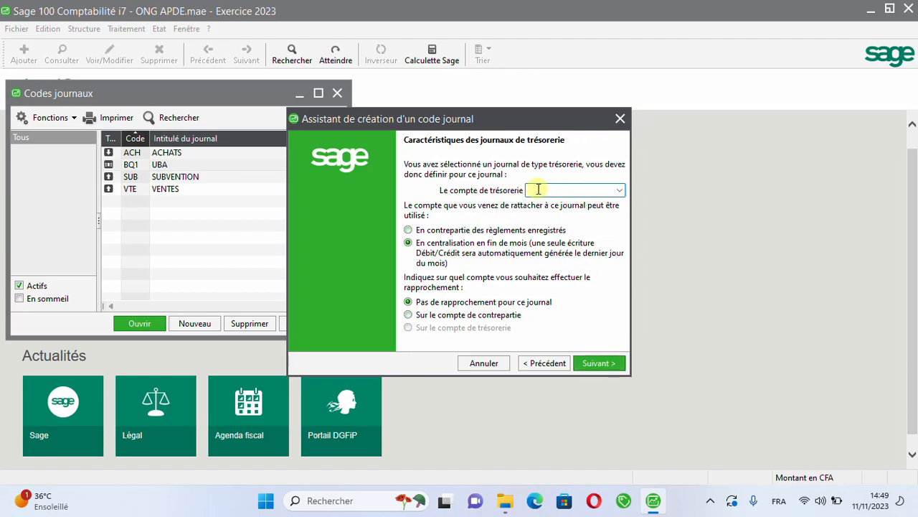
Step: Assign account 521120 ECOBANK to BQ2 as counterpart of recorded payments, with reconciliation on the treasury account, and validate the journal to create another
{"action": "type", "text": "52112"}
{"action": "left_click", "coordinate": [616, 191]}
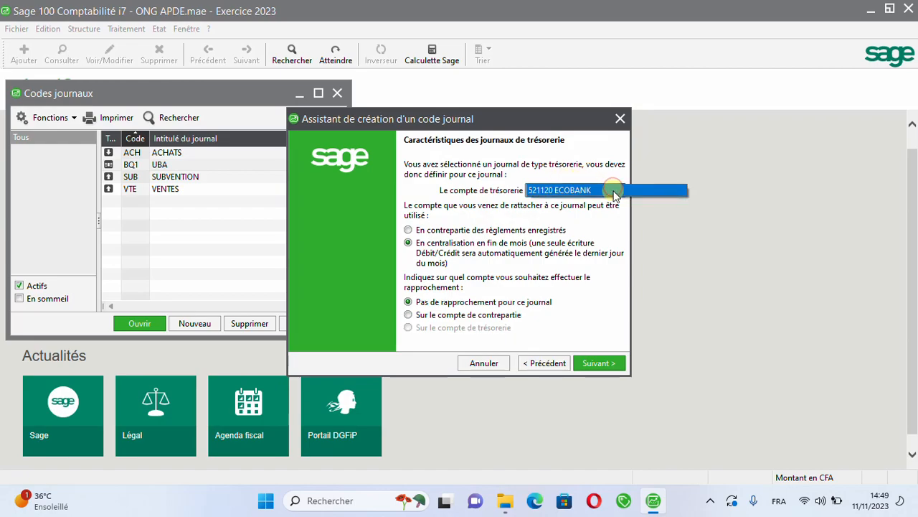
{"action": "left_click", "coordinate": [614, 190]}
{"action": "left_click", "coordinate": [438, 231]}
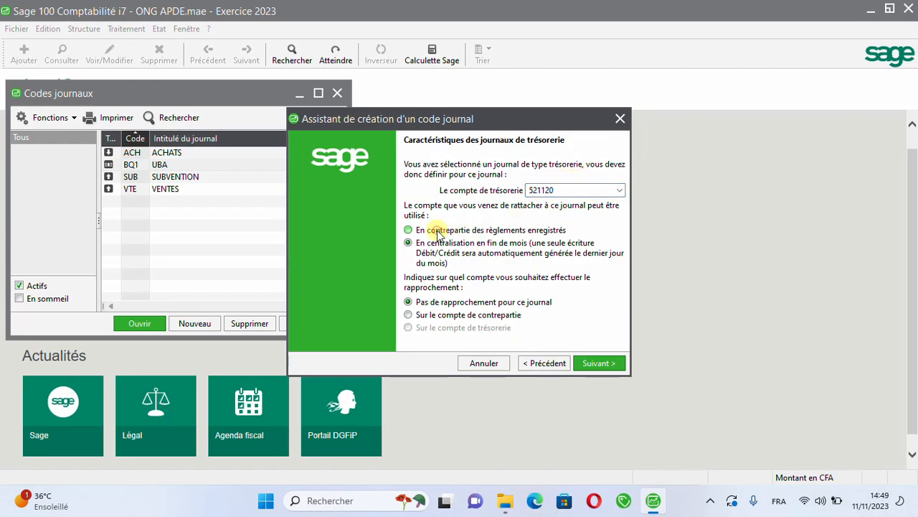
{"action": "left_click", "coordinate": [427, 330]}
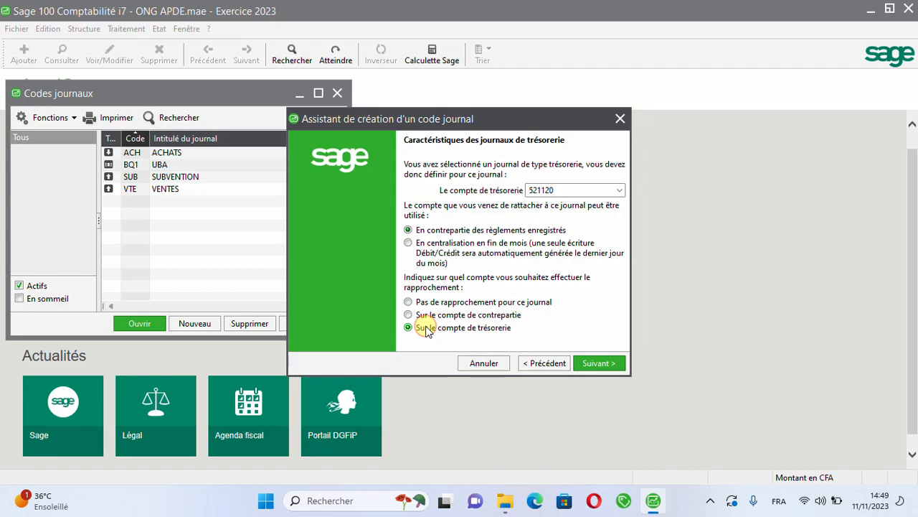
{"action": "left_click", "coordinate": [590, 365]}
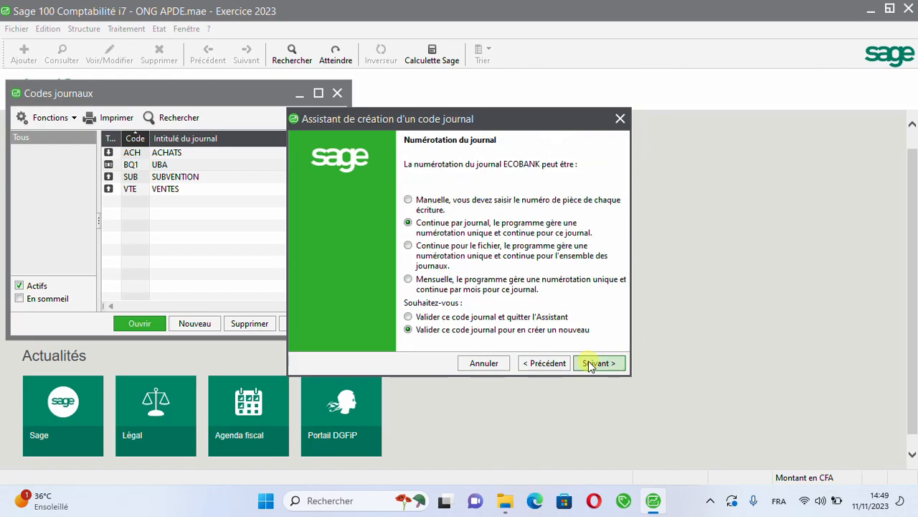
{"action": "left_click", "coordinate": [590, 365]}
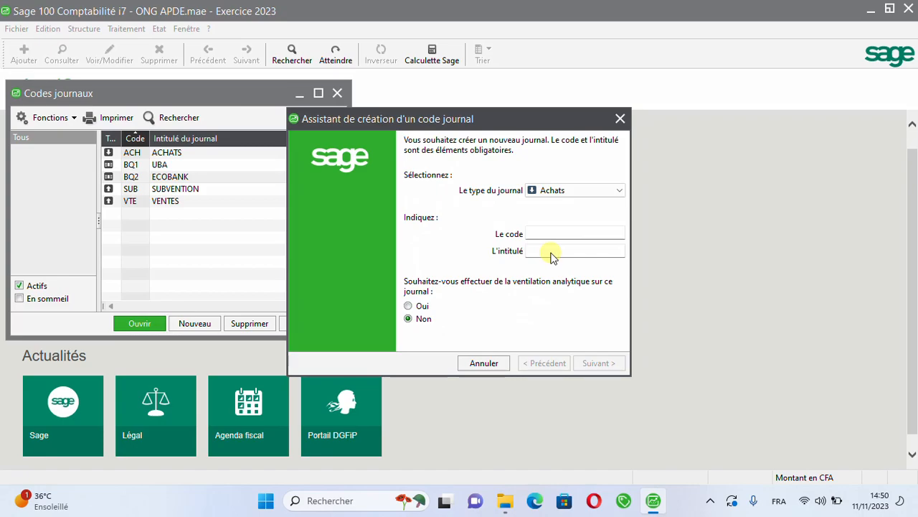
Step: Start a new journal of type Trésorerie with code CAIS, title CAISSE and analytical breakdown enabled, and continue to its treasury characteristics
{"action": "left_click", "coordinate": [549, 193]}
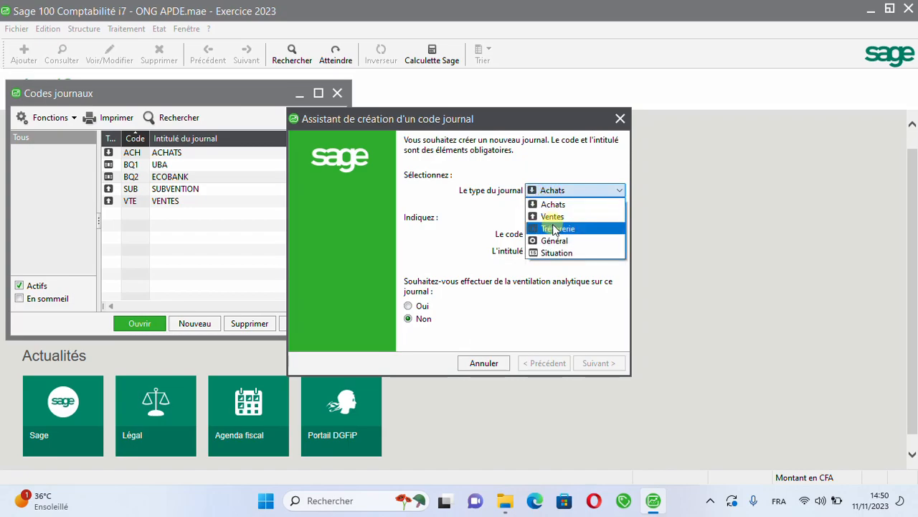
{"action": "left_click", "coordinate": [552, 228]}
{"action": "type", "text": "CAIS"}
{"action": "key", "text": "Tab"}
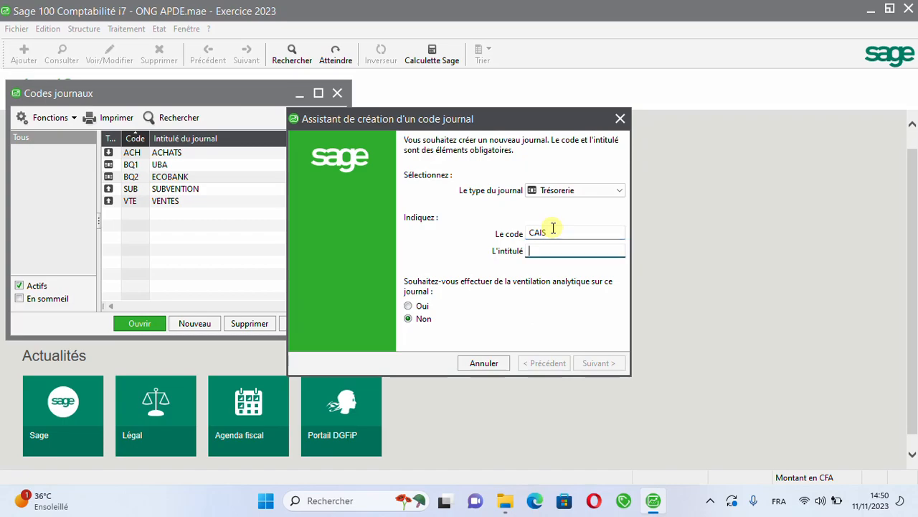
{"action": "type", "text": "CAISSE"}
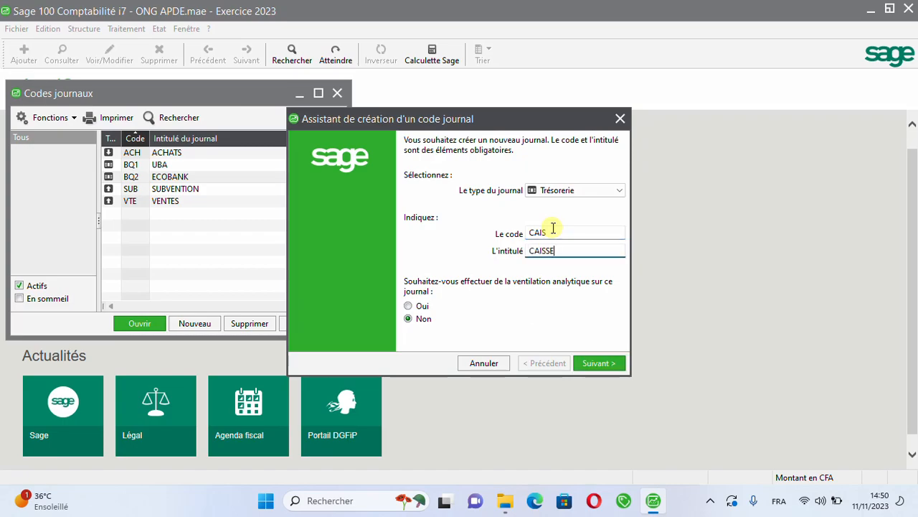
{"action": "left_click", "coordinate": [423, 306]}
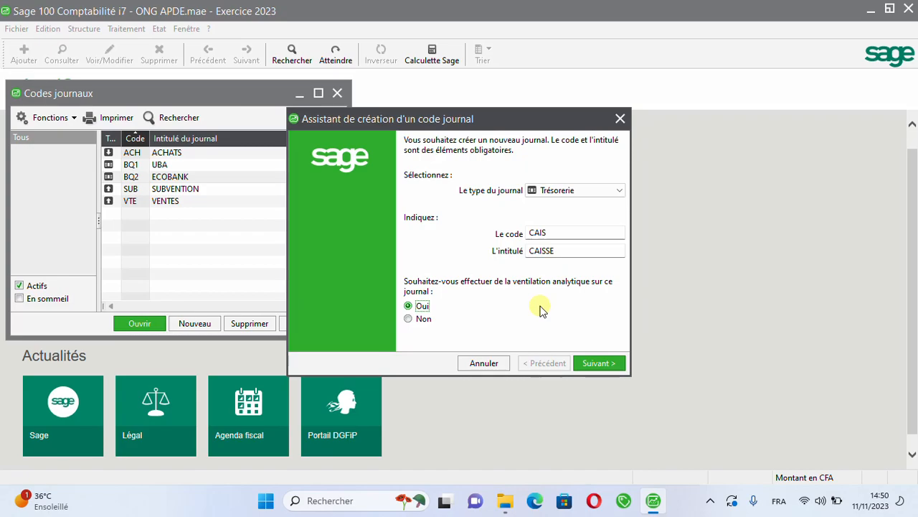
{"action": "left_click", "coordinate": [593, 365]}
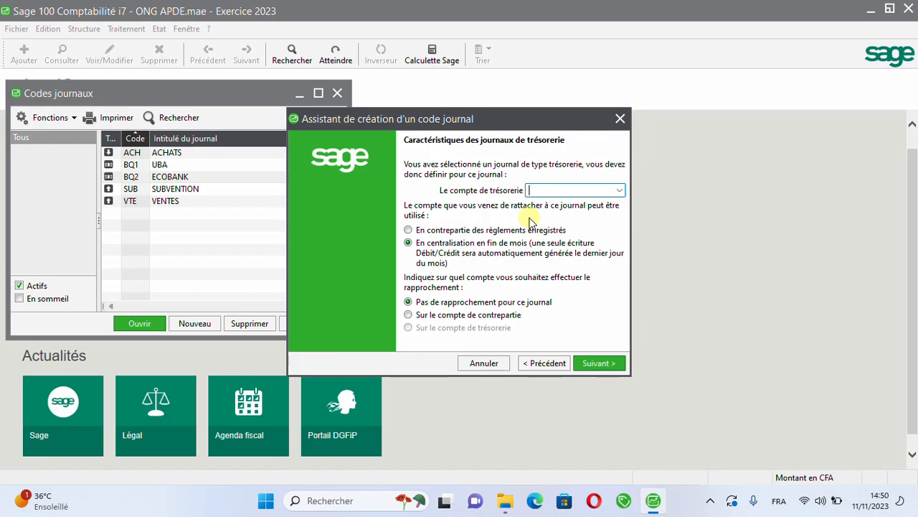
Step: Assign account 571000 to the CAIS journal as counterpart of recorded payments, without reconciliation, and validate the journal to create another
{"action": "type", "text": "5711"}
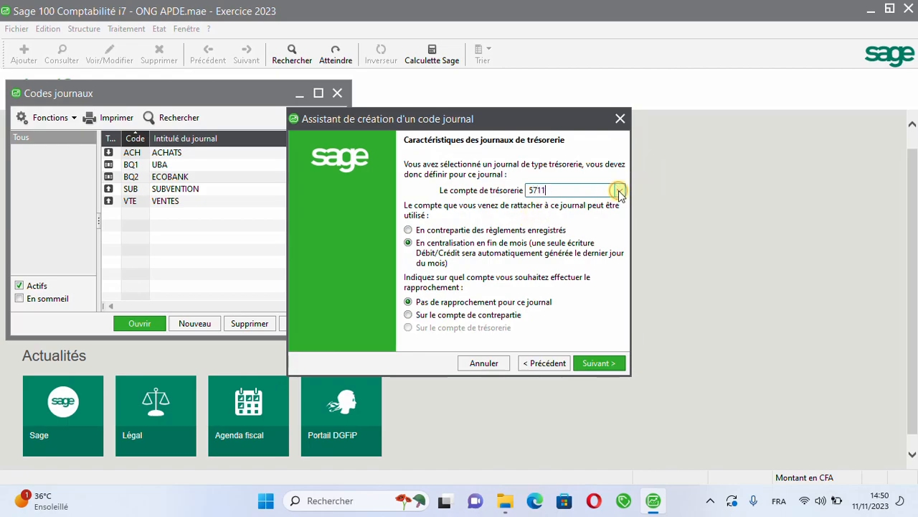
{"action": "key", "text": "BackSpace"}
{"action": "left_click", "coordinate": [615, 192]}
{"action": "left_click", "coordinate": [615, 192]}
{"action": "left_click", "coordinate": [615, 191]}
{"action": "left_click", "coordinate": [615, 191]}
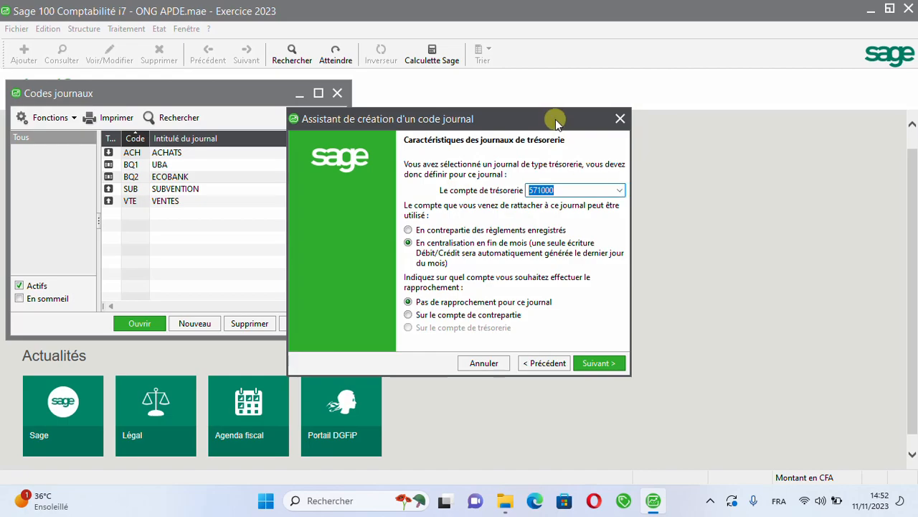
{"action": "left_click", "coordinate": [460, 231]}
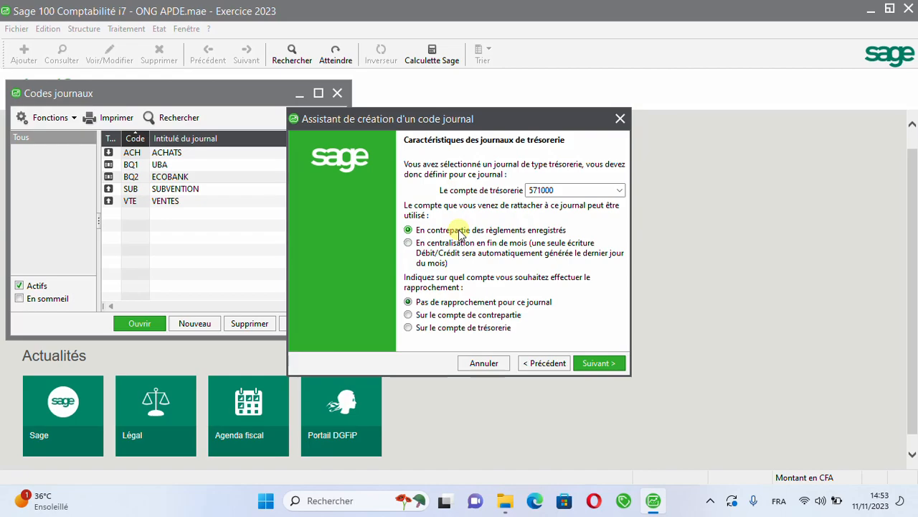
{"action": "left_click", "coordinate": [591, 365]}
{"action": "left_click", "coordinate": [590, 365]}
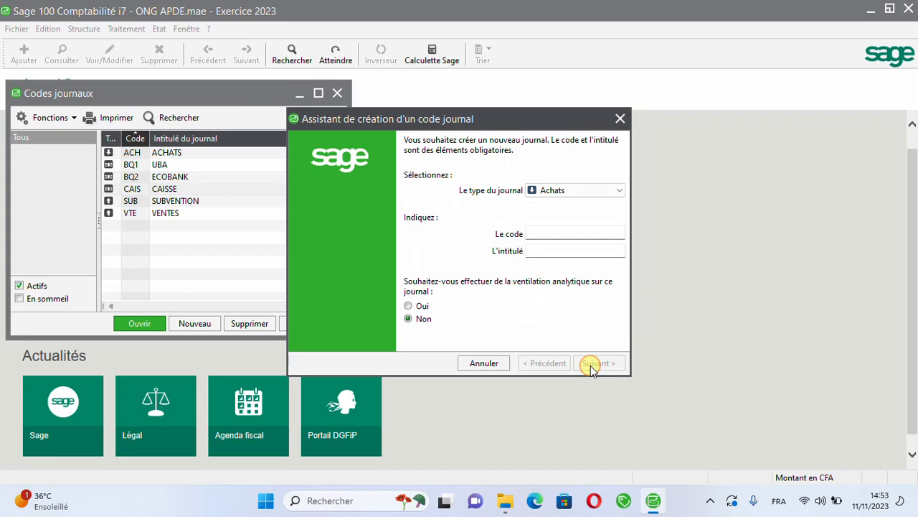
Step: Create a journal of type Général with code OD, title OPERATIONS DIVERSES and analytical breakdown enabled, validating it to create another
{"action": "left_click", "coordinate": [587, 188]}
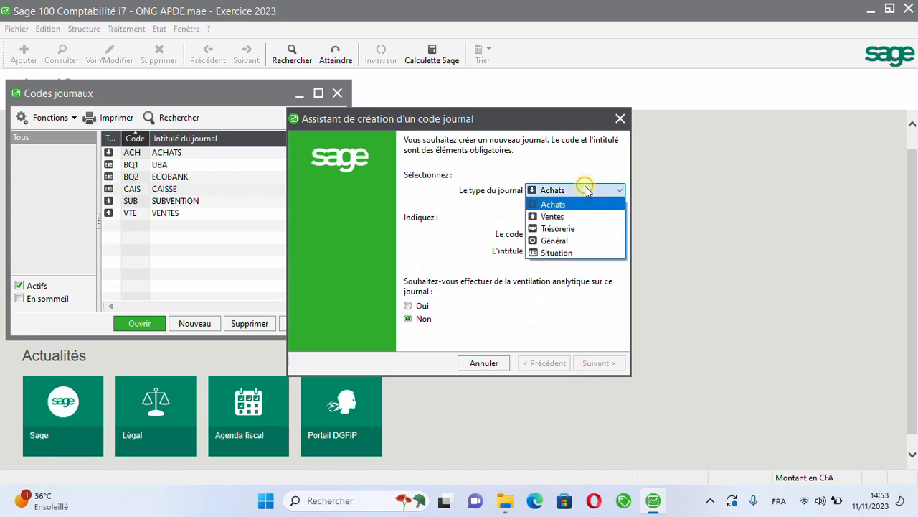
{"action": "left_click", "coordinate": [553, 241]}
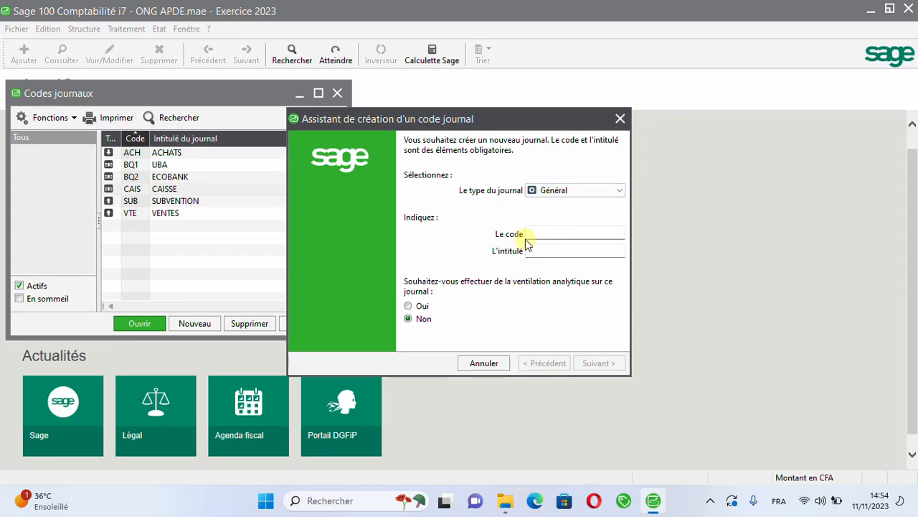
{"action": "left_click", "coordinate": [536, 234]}
{"action": "type", "text": "OD"}
{"action": "key", "text": "Tab"}
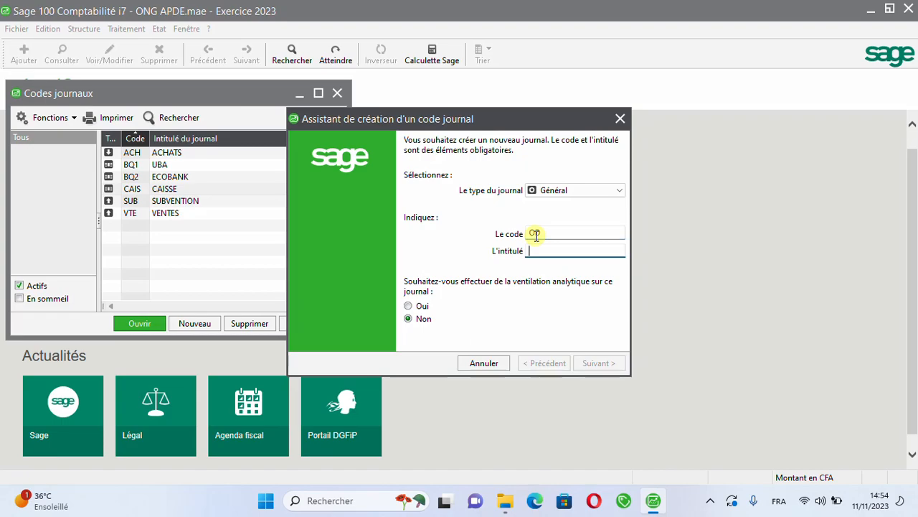
{"action": "type", "text": "OPERAT"}
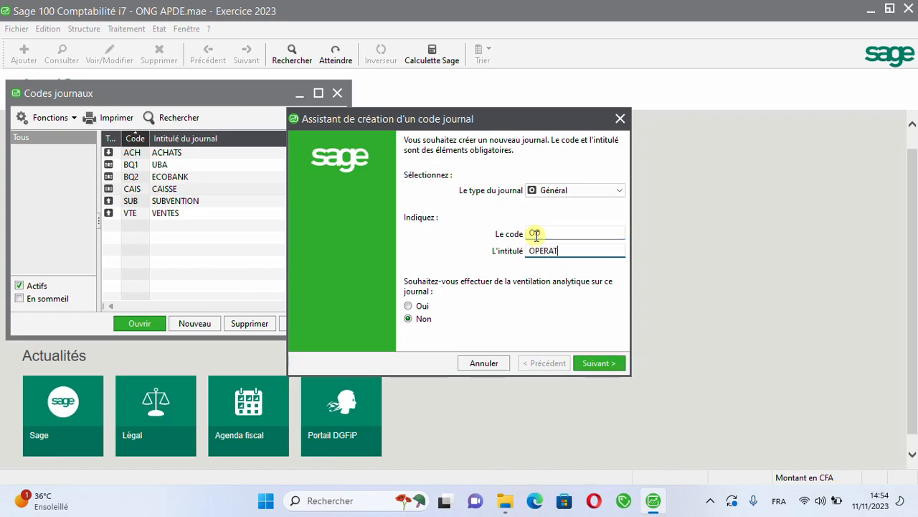
{"action": "type", "text": "IONS DIVERSES"}
{"action": "left_click", "coordinate": [412, 307]}
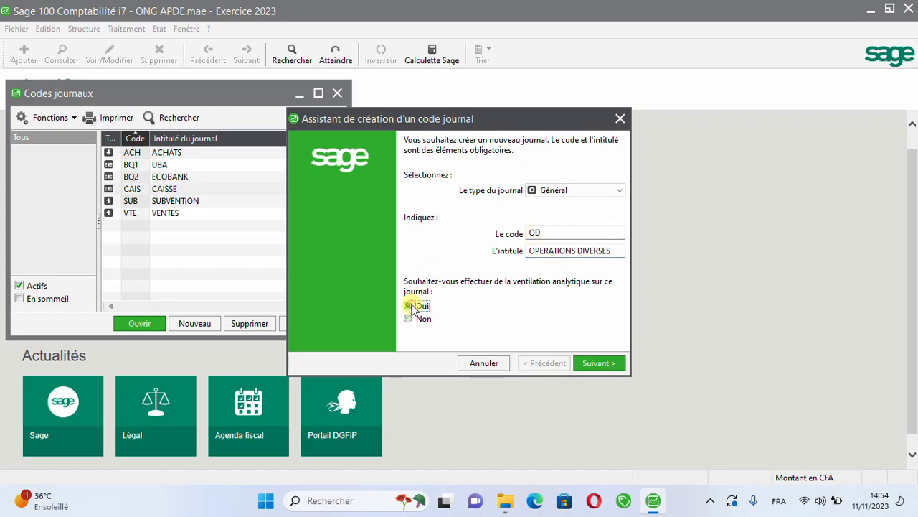
{"action": "left_click", "coordinate": [587, 364]}
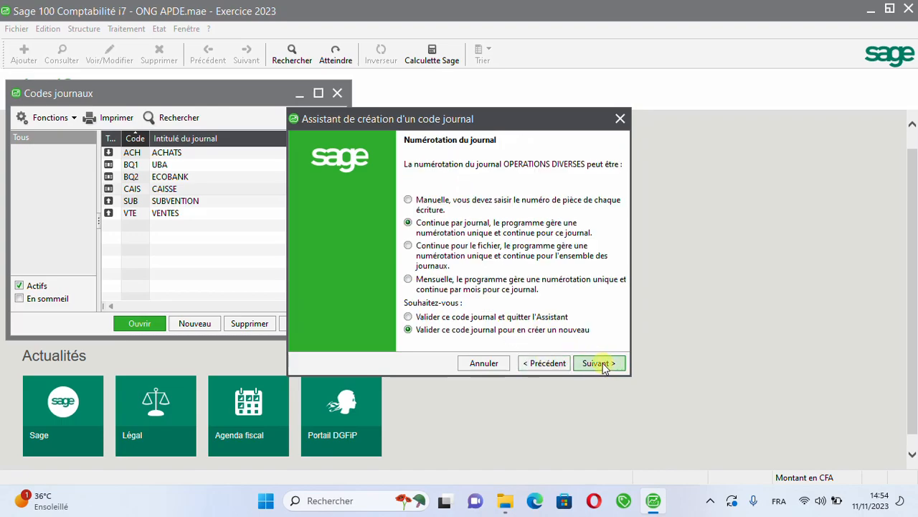
{"action": "left_click", "coordinate": [606, 365]}
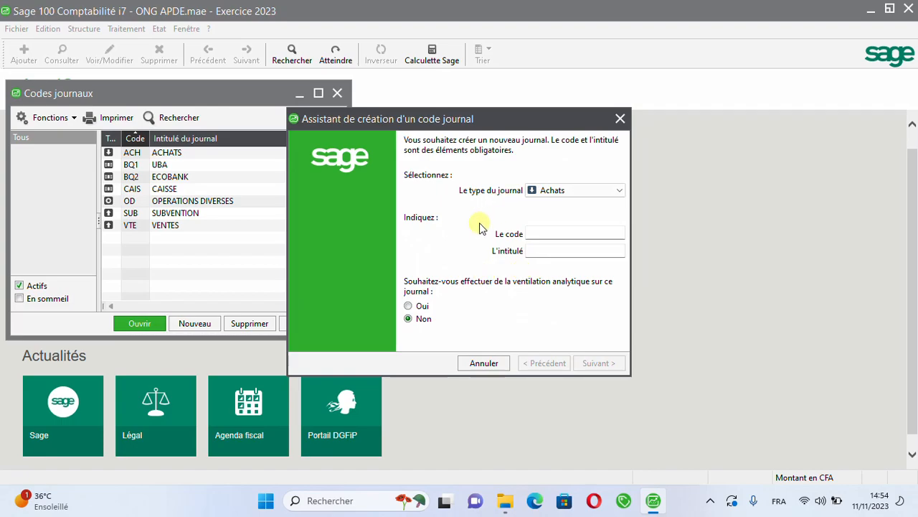
Step: Create a journal of type Général with code RAN, title RAN and analytical breakdown enabled, validating it and quitting the assistant
{"action": "left_click", "coordinate": [534, 190]}
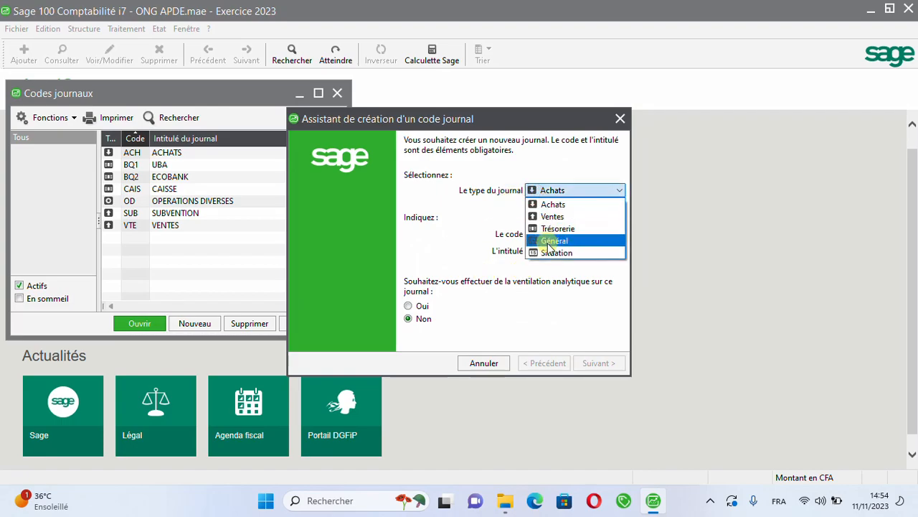
{"action": "left_click", "coordinate": [550, 243]}
{"action": "left_click", "coordinate": [531, 233]}
{"action": "type", "text": "RAN"}
{"action": "key", "text": "Tab"}
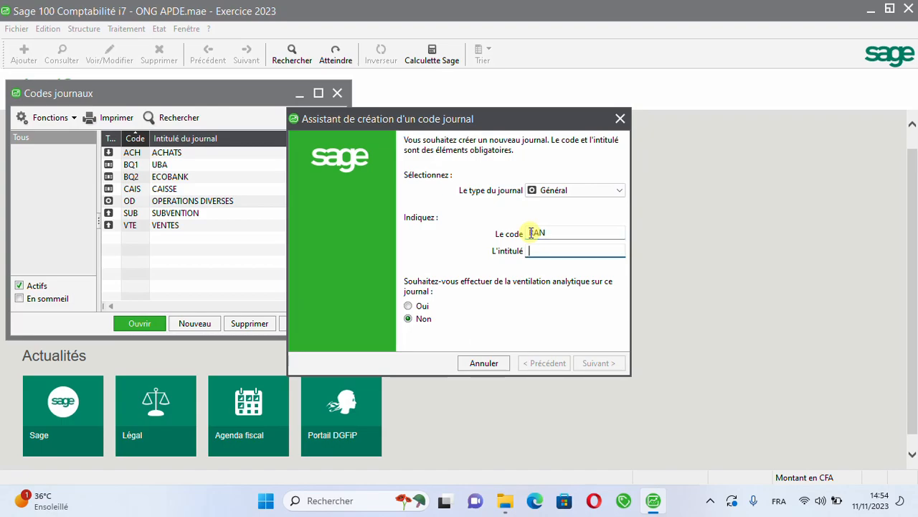
{"action": "type", "text": "RAN"}
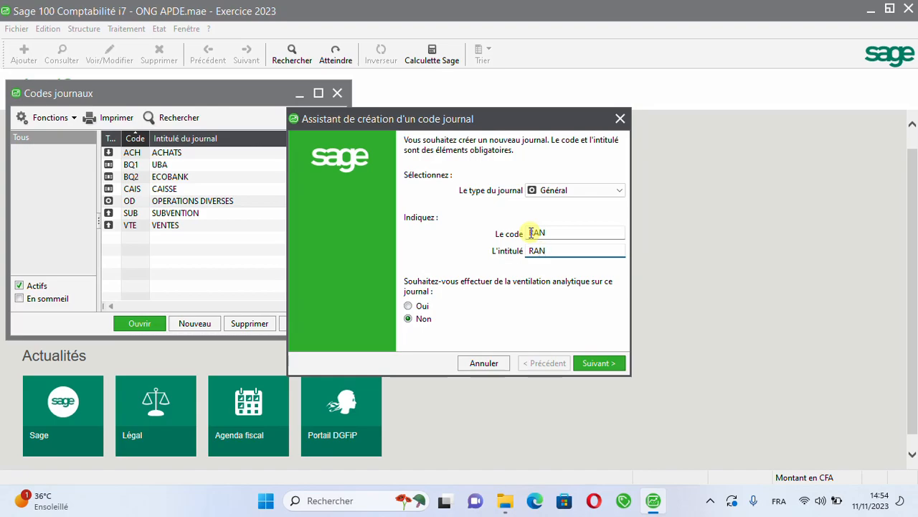
{"action": "left_click", "coordinate": [407, 306]}
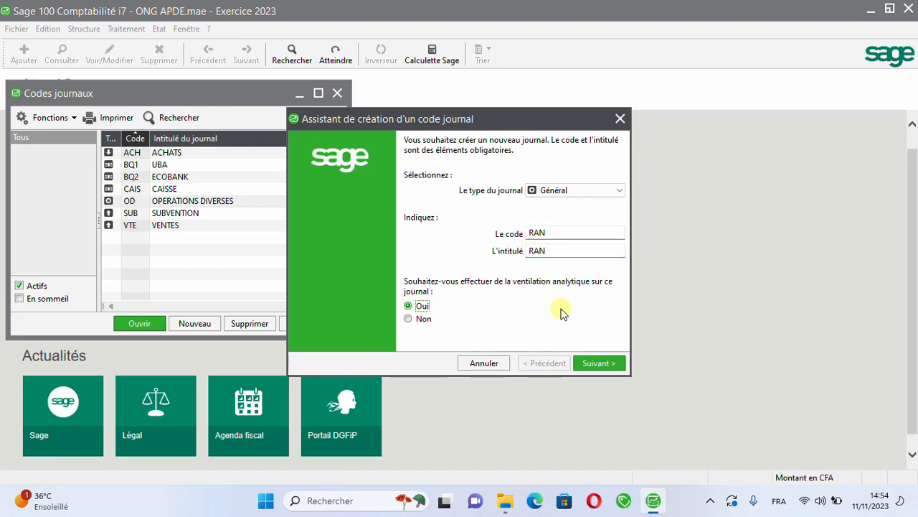
{"action": "left_click", "coordinate": [609, 364]}
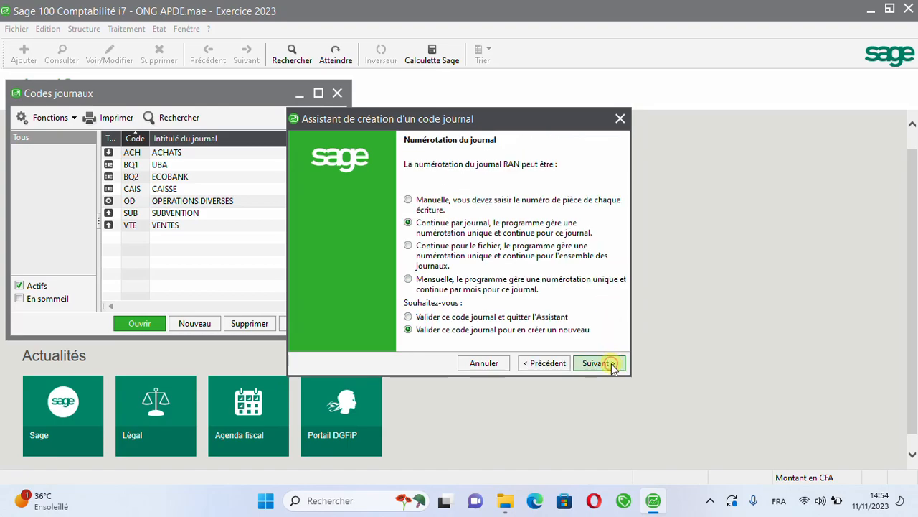
{"action": "left_click", "coordinate": [479, 317]}
{"action": "left_click", "coordinate": [596, 356]}
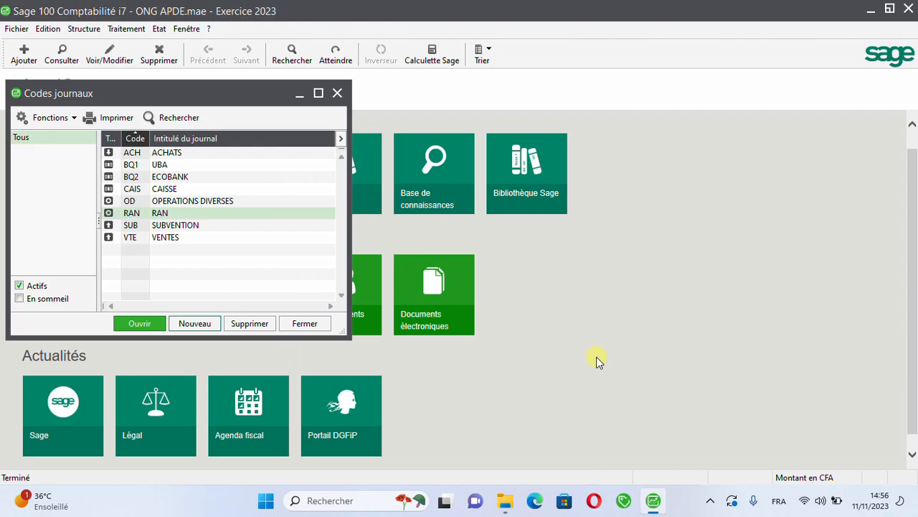
Step: Enable analytical entry (Autoriser la saisie analytique) on the ACH purchases journal and validate the change
{"action": "double_click", "coordinate": [177, 153]}
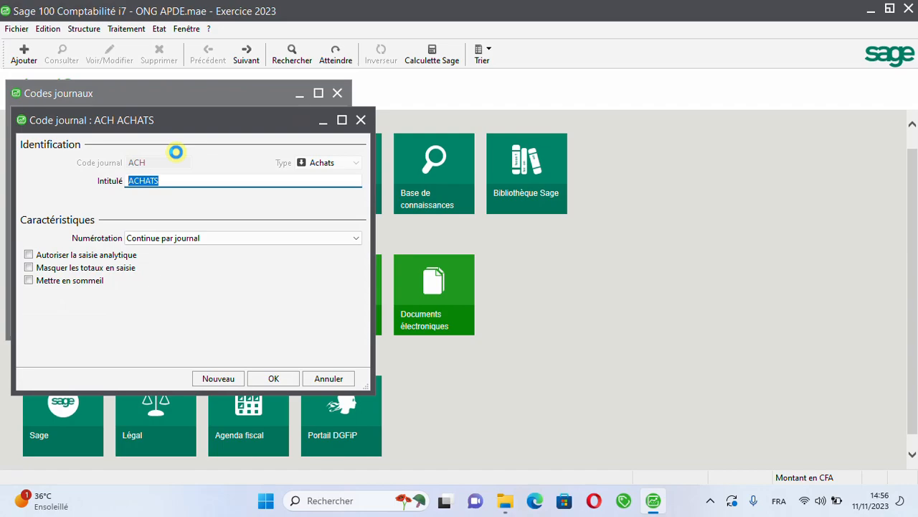
{"action": "left_click", "coordinate": [29, 255]}
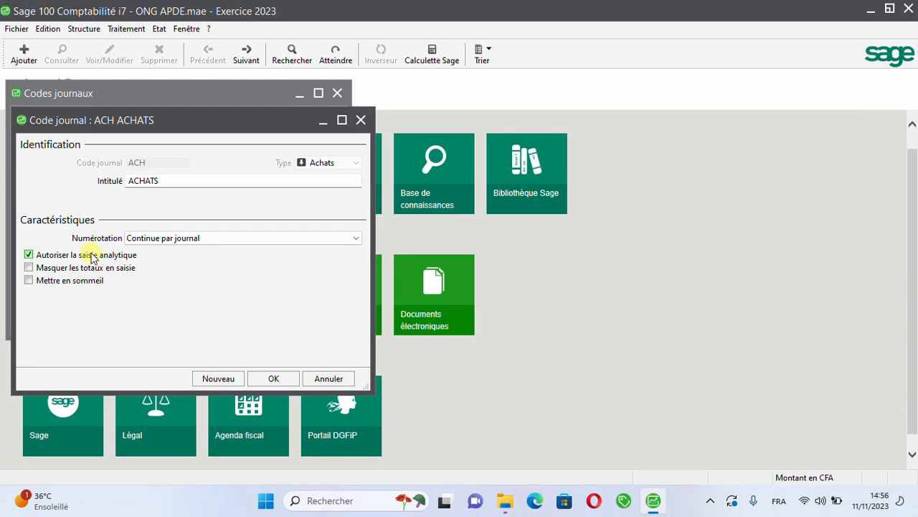
{"action": "left_click", "coordinate": [274, 379]}
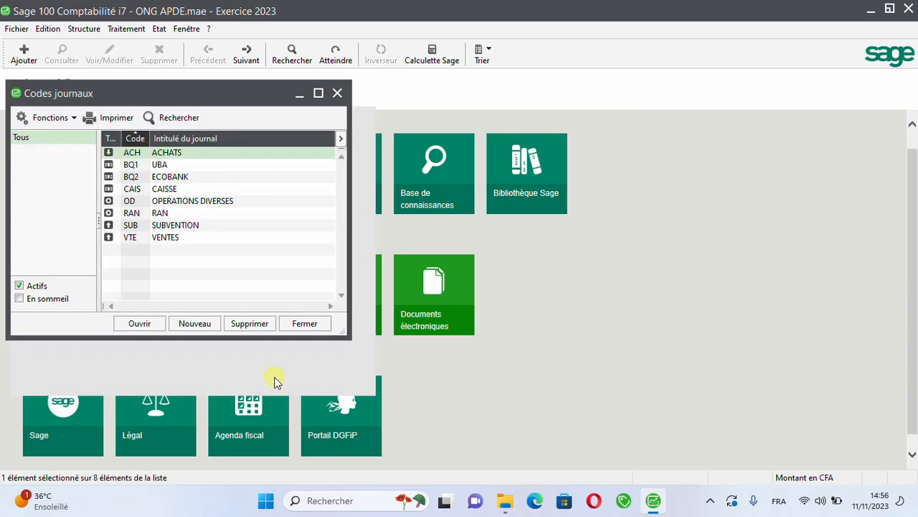
Step: Review the settings of the ACH, BQ1, BQ2 and CAIS journals one by one, checking that analytical entry is allowed
{"action": "double_click", "coordinate": [190, 156]}
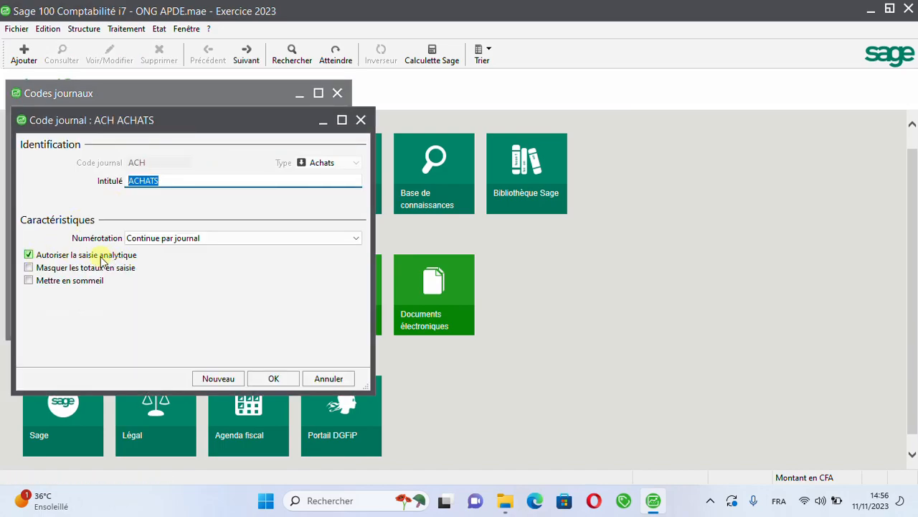
{"action": "left_click", "coordinate": [275, 380]}
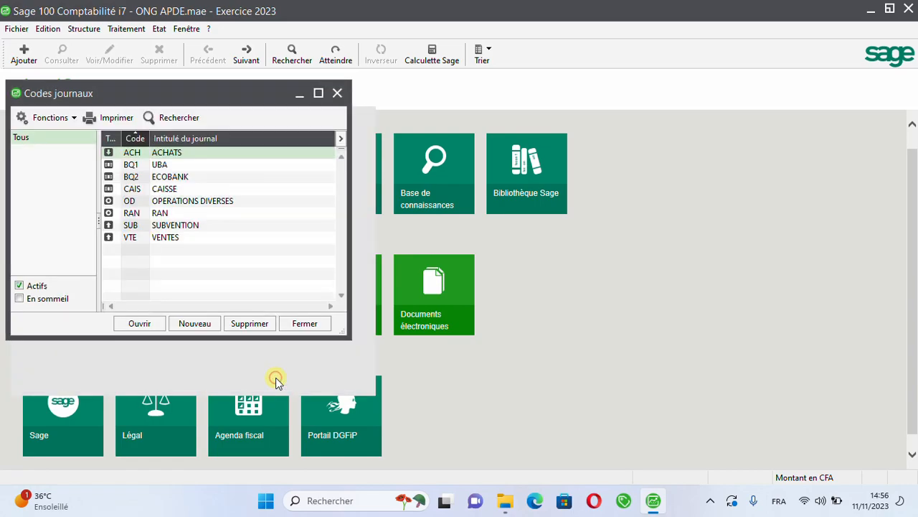
{"action": "left_click", "coordinate": [163, 166]}
{"action": "double_click", "coordinate": [163, 166]}
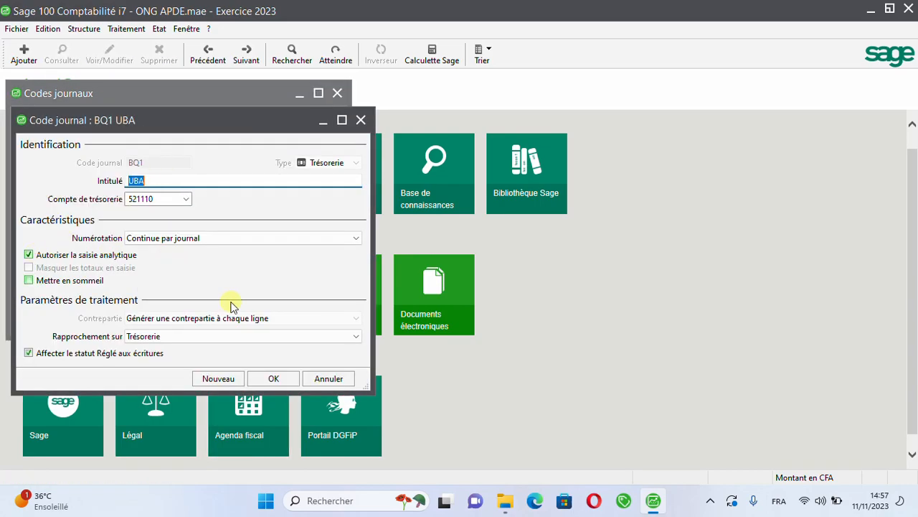
{"action": "left_click", "coordinate": [276, 378]}
{"action": "left_click", "coordinate": [194, 177]}
{"action": "double_click", "coordinate": [191, 180]}
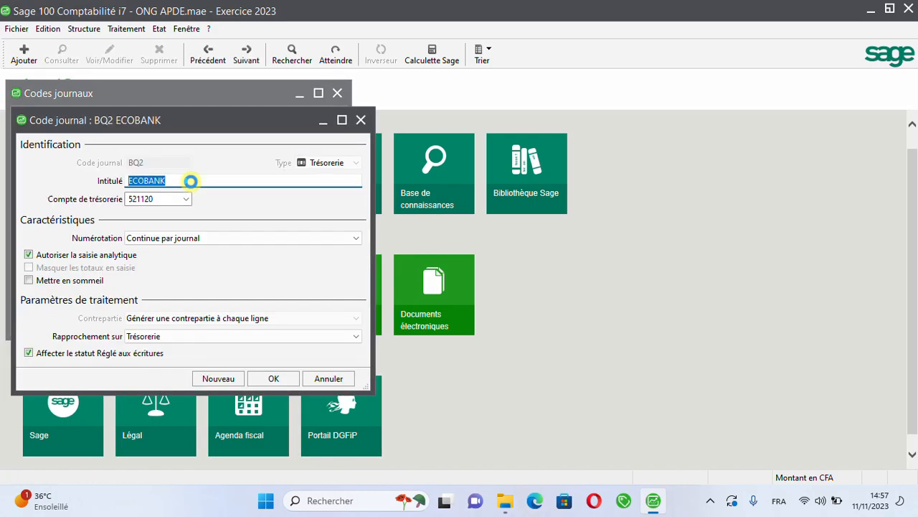
{"action": "left_click", "coordinate": [267, 379]}
{"action": "left_click", "coordinate": [172, 188]}
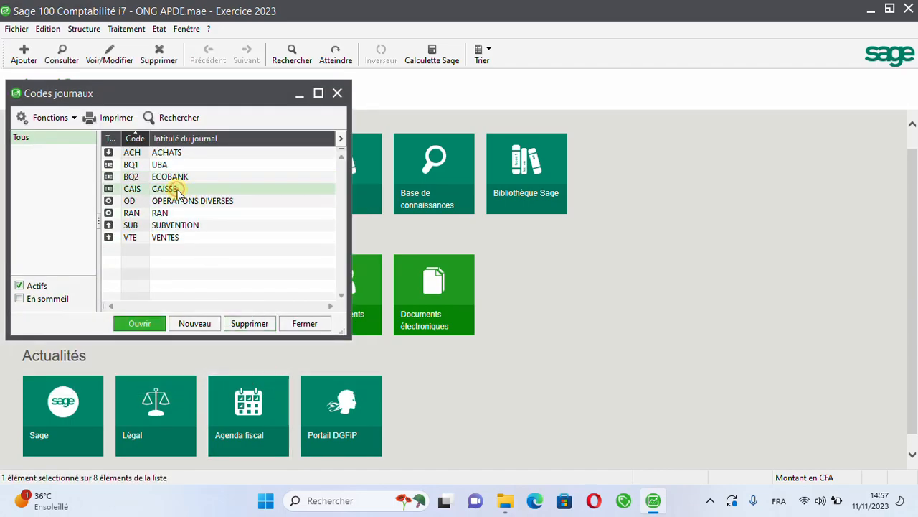
{"action": "double_click", "coordinate": [176, 188]}
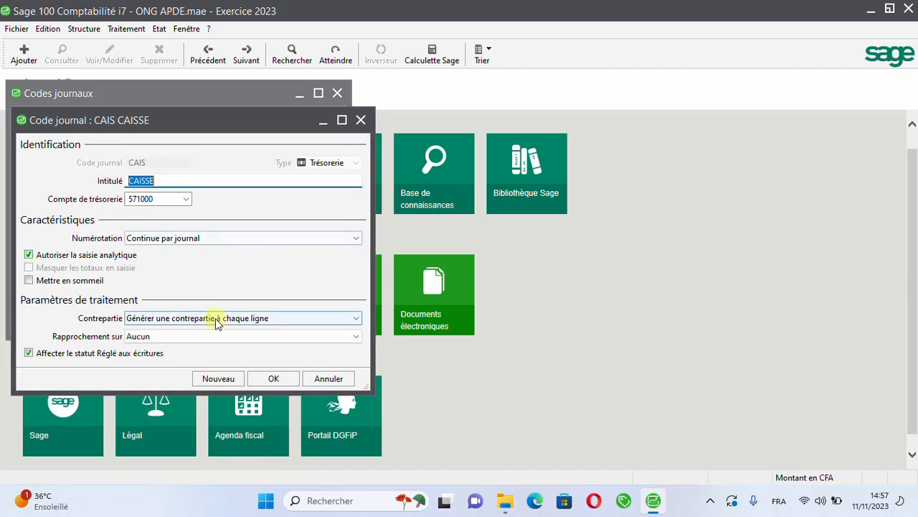
{"action": "left_click", "coordinate": [271, 379]}
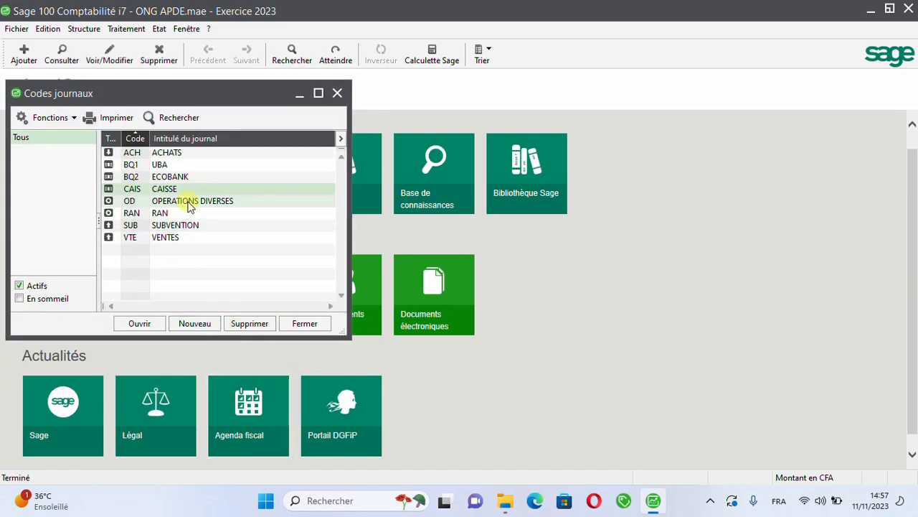
Step: Check the analytical entry setting of the OD, RAN, SUB and VTE journals, and close the list of journal codes
{"action": "left_click", "coordinate": [190, 204]}
{"action": "double_click", "coordinate": [189, 204]}
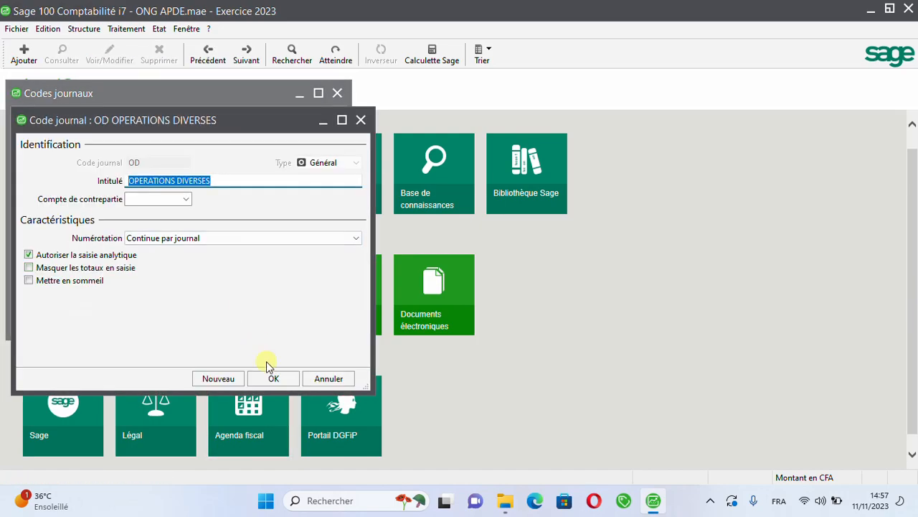
{"action": "left_click", "coordinate": [274, 382]}
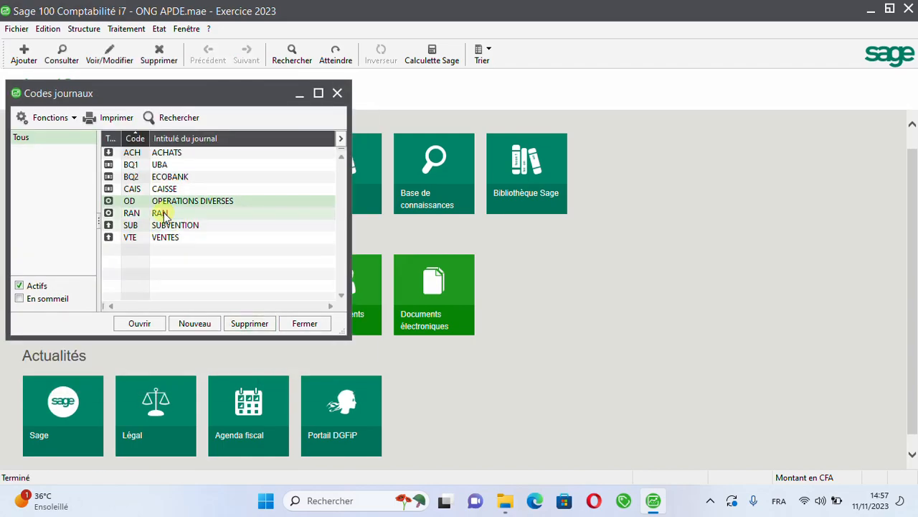
{"action": "left_click", "coordinate": [162, 214]}
{"action": "double_click", "coordinate": [163, 214]}
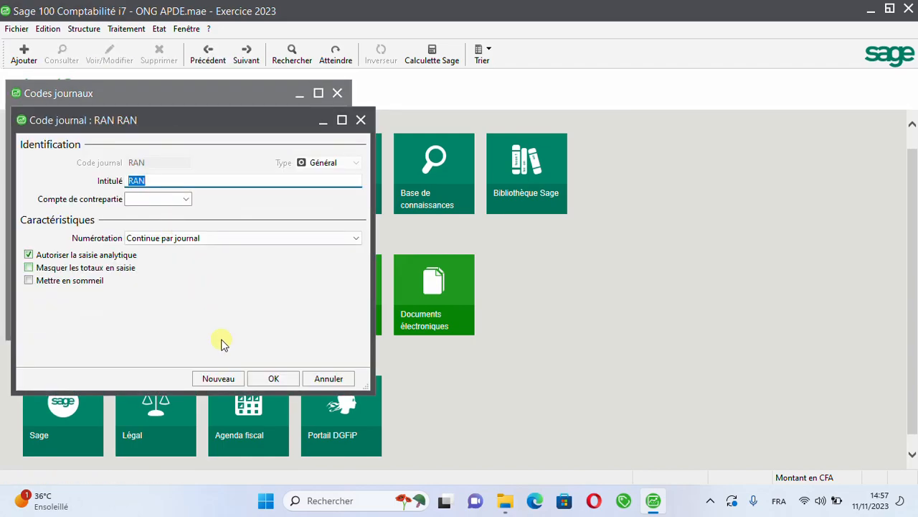
{"action": "left_click", "coordinate": [271, 379]}
{"action": "left_click", "coordinate": [176, 226]}
{"action": "double_click", "coordinate": [176, 226]}
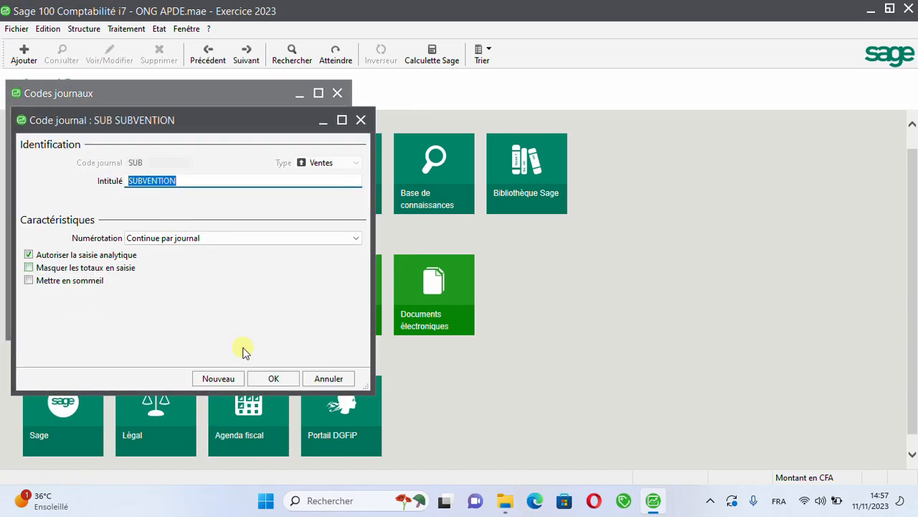
{"action": "left_click", "coordinate": [273, 380]}
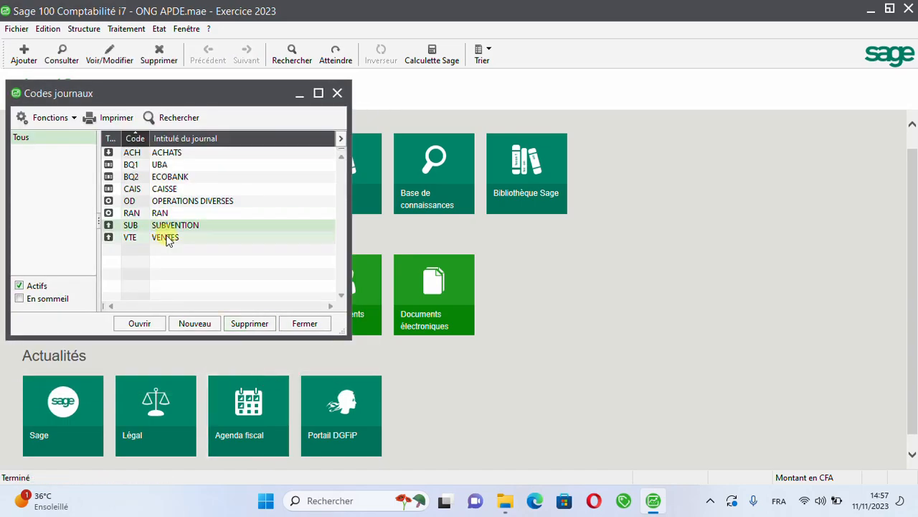
{"action": "left_click", "coordinate": [166, 237]}
{"action": "double_click", "coordinate": [167, 237]}
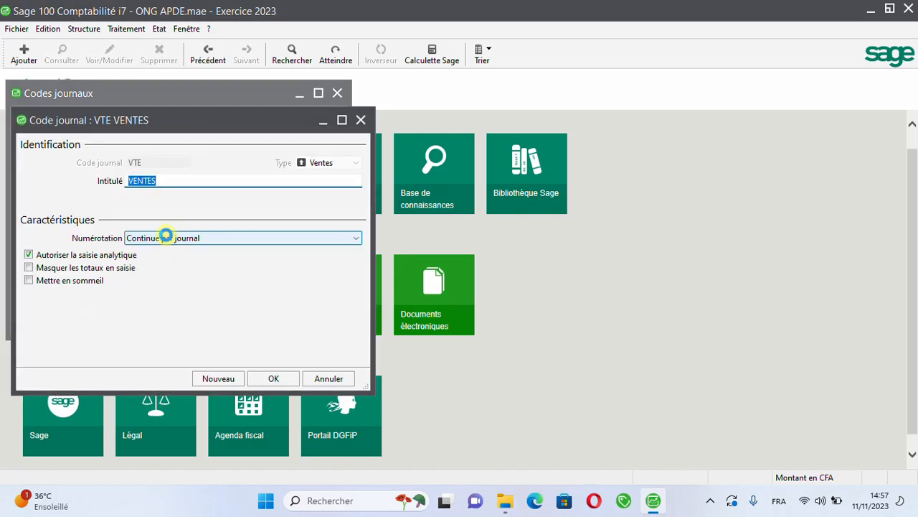
{"action": "left_click", "coordinate": [271, 379]}
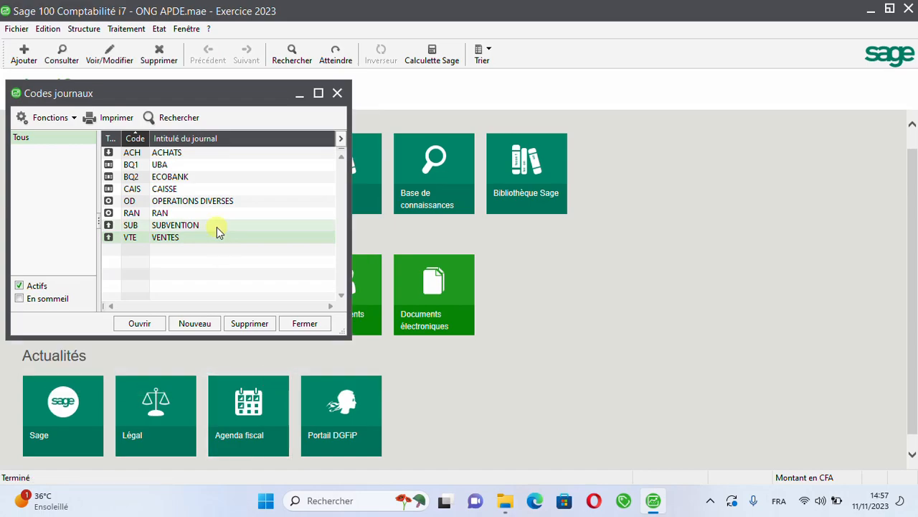
{"action": "left_click", "coordinate": [217, 228]}
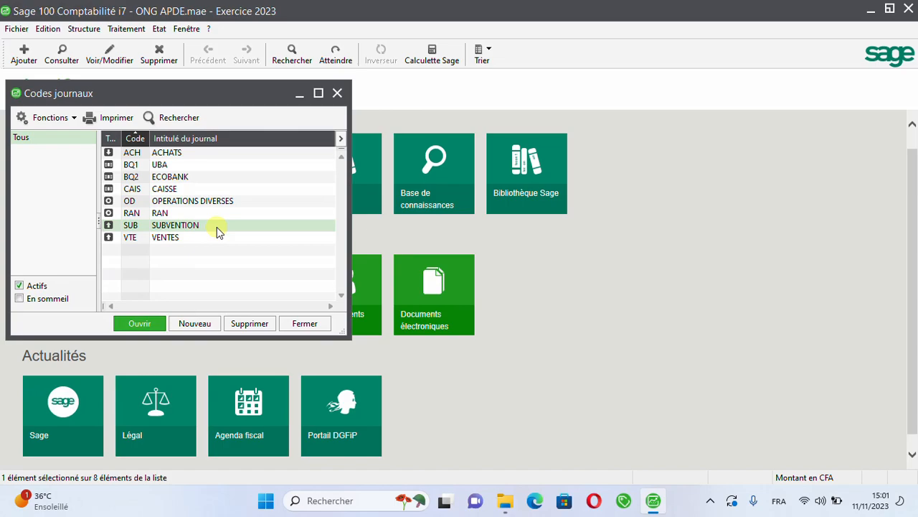
{"action": "left_click", "coordinate": [305, 325]}
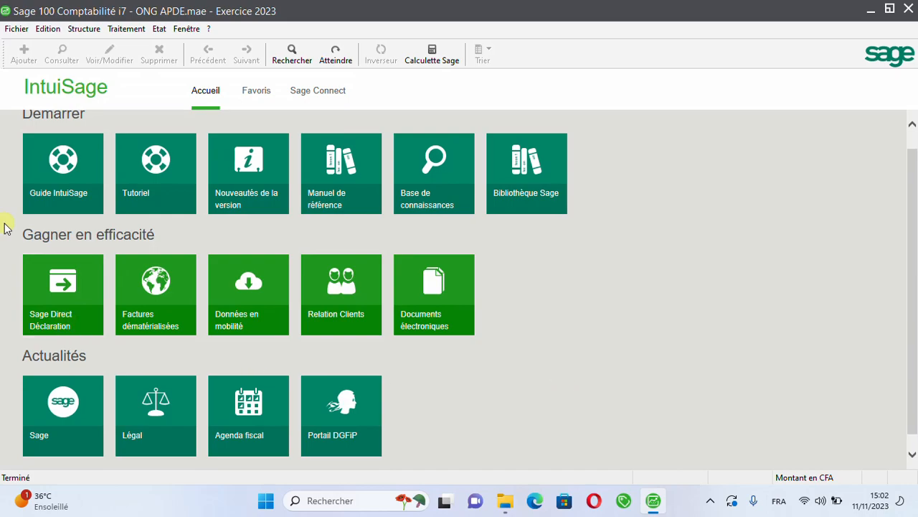
Step: Start a new tax in the tax rates list with code TDA and direction Déductible
{"action": "left_click", "coordinate": [79, 29]}
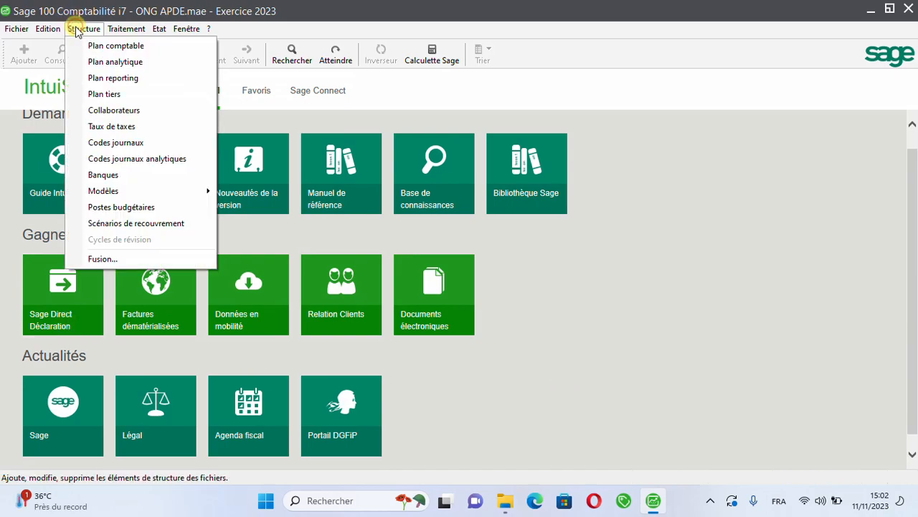
{"action": "left_click", "coordinate": [121, 126]}
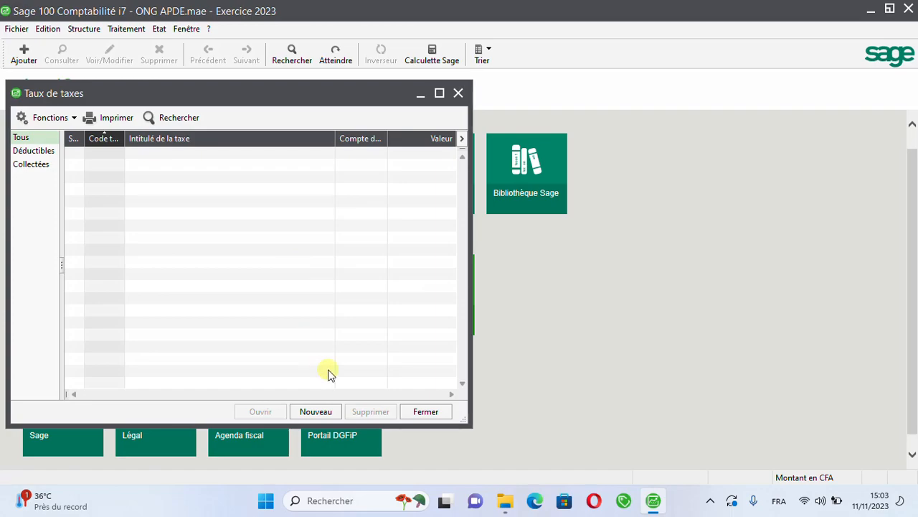
{"action": "left_click", "coordinate": [316, 413]}
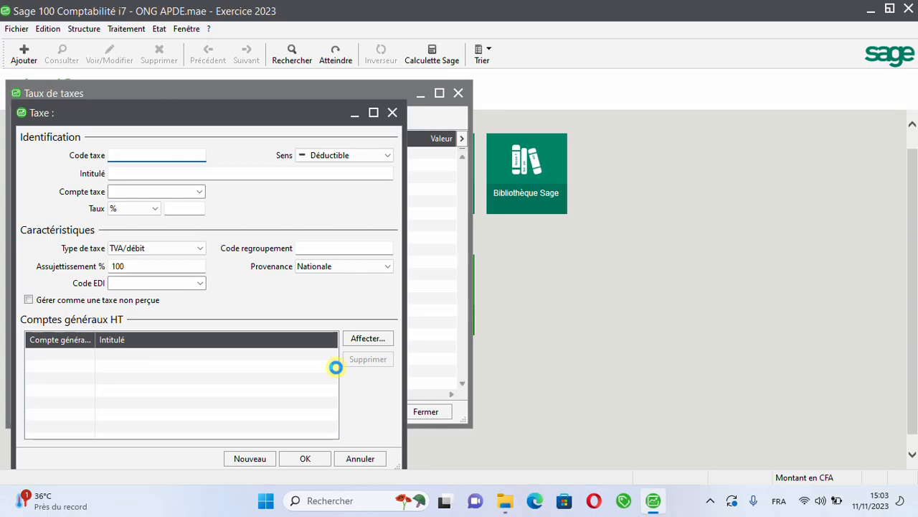
{"action": "type", "text": "TDA"}
{"action": "left_click", "coordinate": [376, 156]}
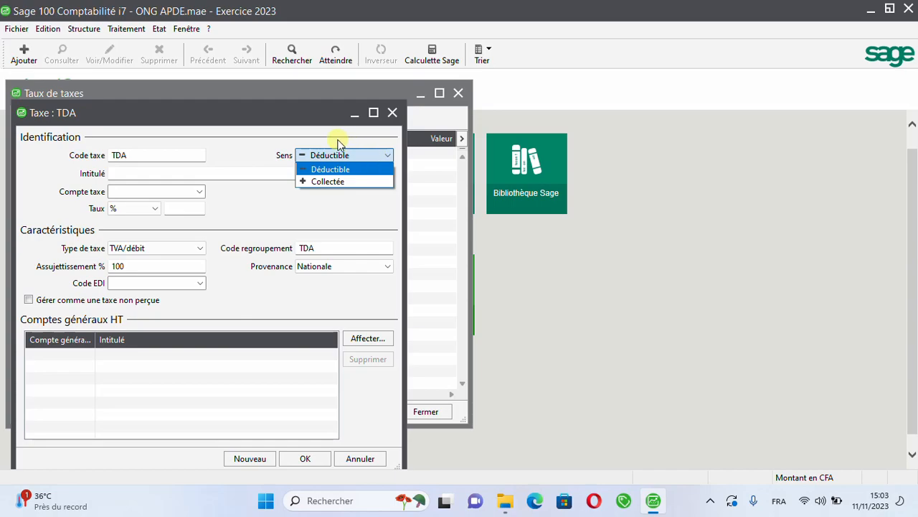
{"action": "left_click", "coordinate": [346, 155]}
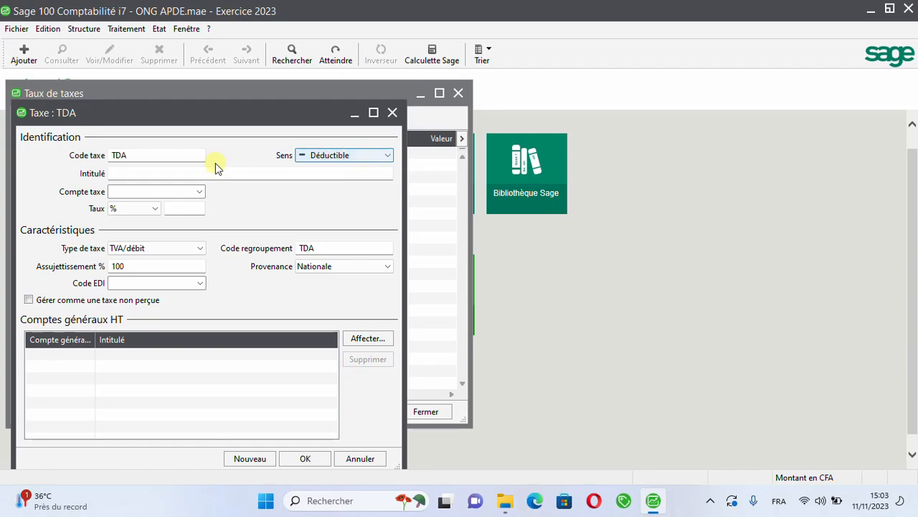
Step: Give the TDA tax the title TVA DEDUCTIBLE SUR LES ACHATS
{"action": "left_click", "coordinate": [173, 172]}
{"action": "type", "text": "T"}
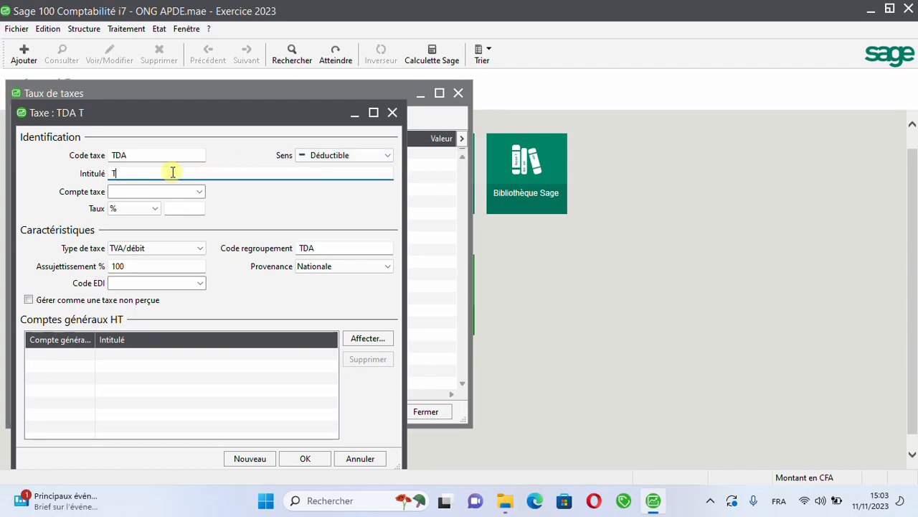
{"action": "type", "text": "VA DEDUCTIBL"}
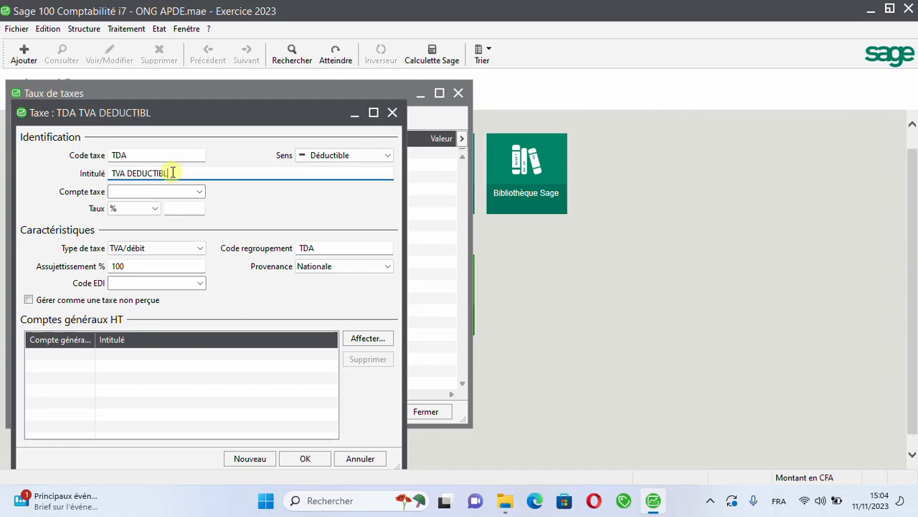
{"action": "type", "text": "E SUR LES ACHATS"}
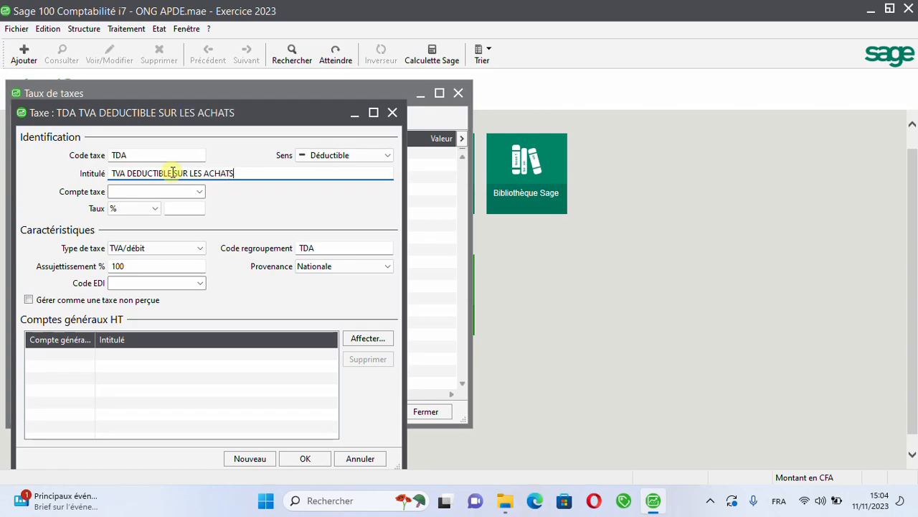
{"action": "key", "text": "Tab"}
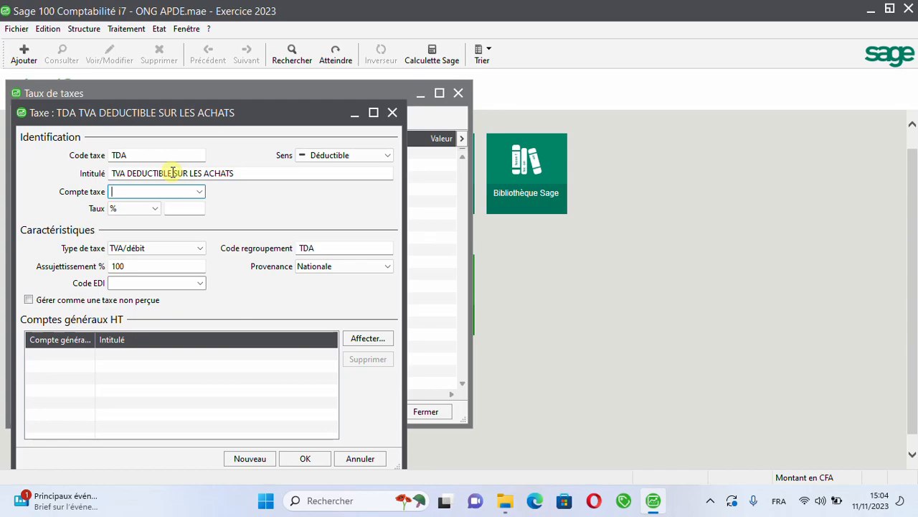
Step: Assign account 445000 as the tax account of the TDA tax
{"action": "type", "text": "455"}
{"action": "key", "text": "BackSpace"}
{"action": "type", "text": "1"}
{"action": "key", "text": "BackSpace"}
{"action": "key", "text": "BackSpace"}
{"action": "type", "text": "45"}
{"action": "left_click", "coordinate": [201, 191]}
{"action": "left_click", "coordinate": [204, 192]}
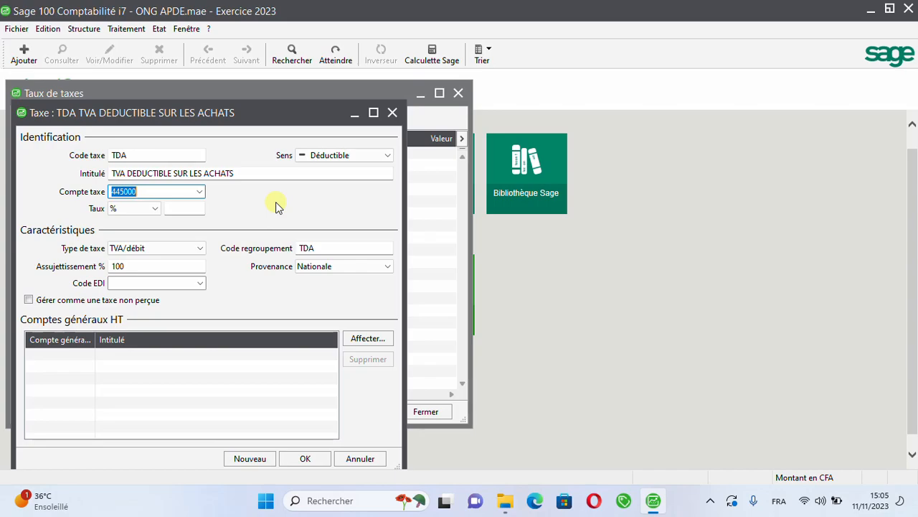
Step: Set the TDA tax rate to 18 % and validate the tax record
{"action": "key", "text": "Tab"}
{"action": "key", "text": "Tab"}
{"action": "type", "text": "18"}
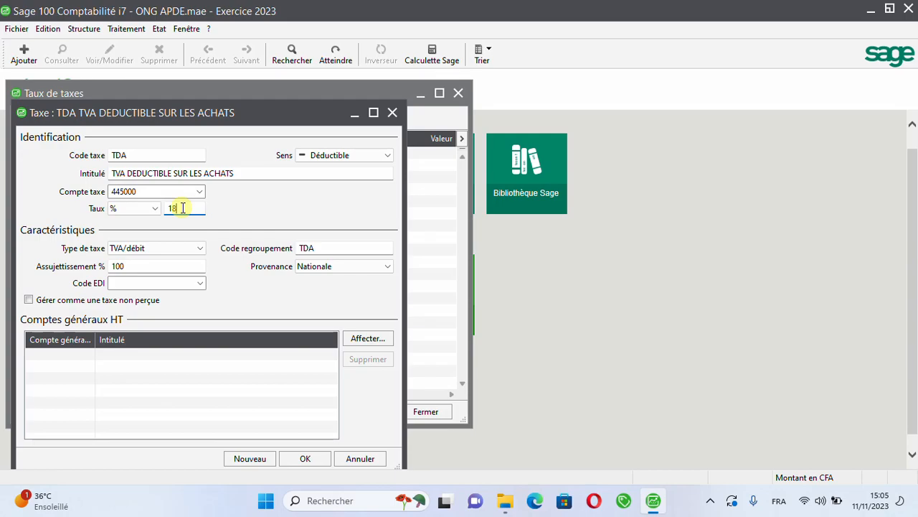
{"action": "key", "text": "Tab"}
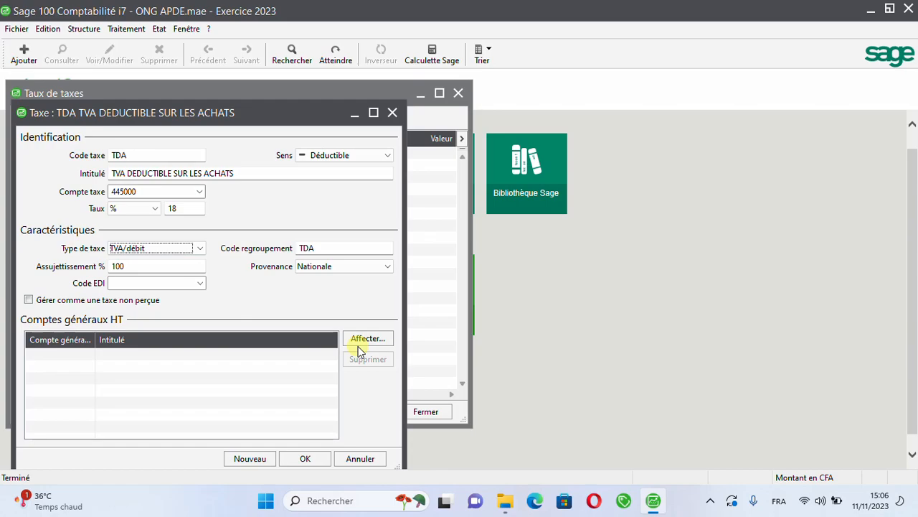
{"action": "left_click", "coordinate": [305, 459]}
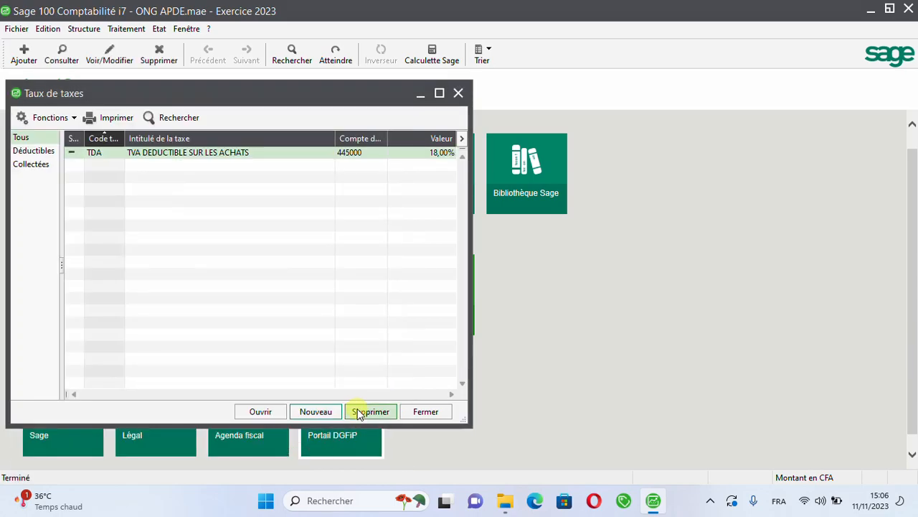
Step: Start a new tax in the tax rates list with code TCV and direction Collectée
{"action": "left_click", "coordinate": [316, 413]}
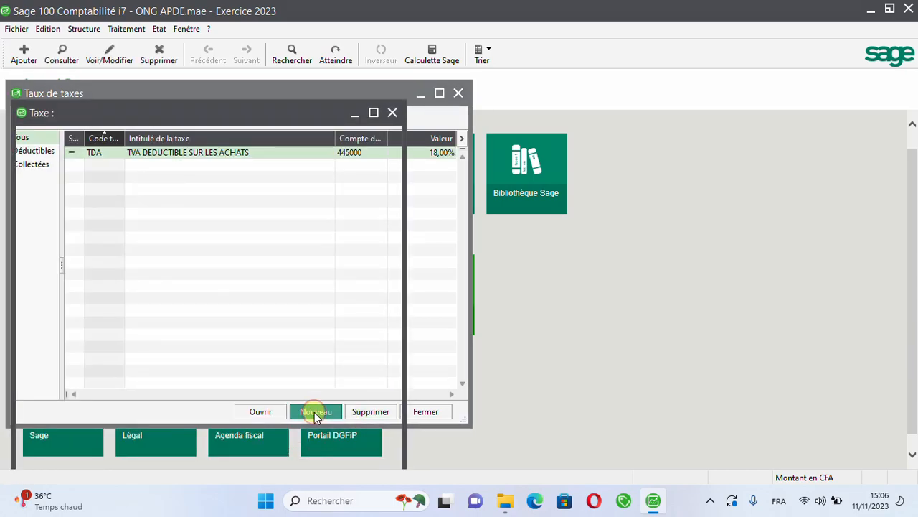
{"action": "type", "text": "TCV"}
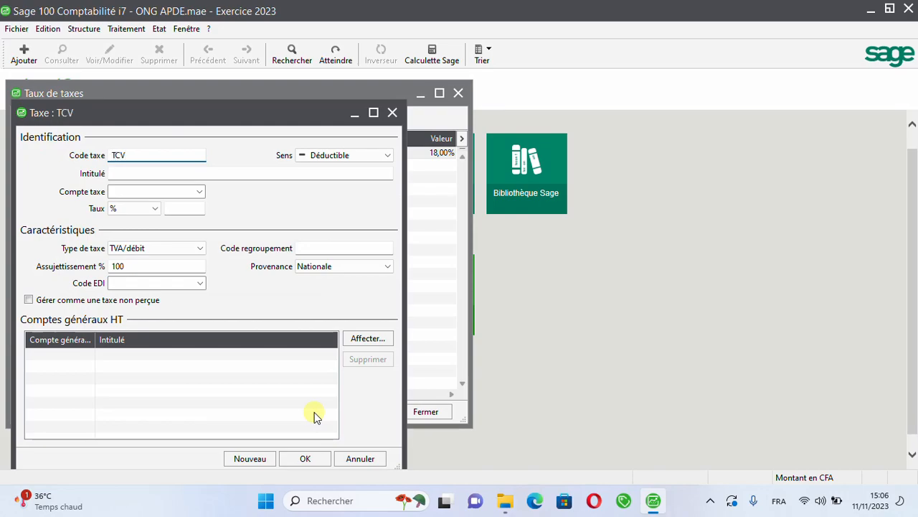
{"action": "left_click", "coordinate": [351, 155]}
{"action": "left_click", "coordinate": [350, 155]}
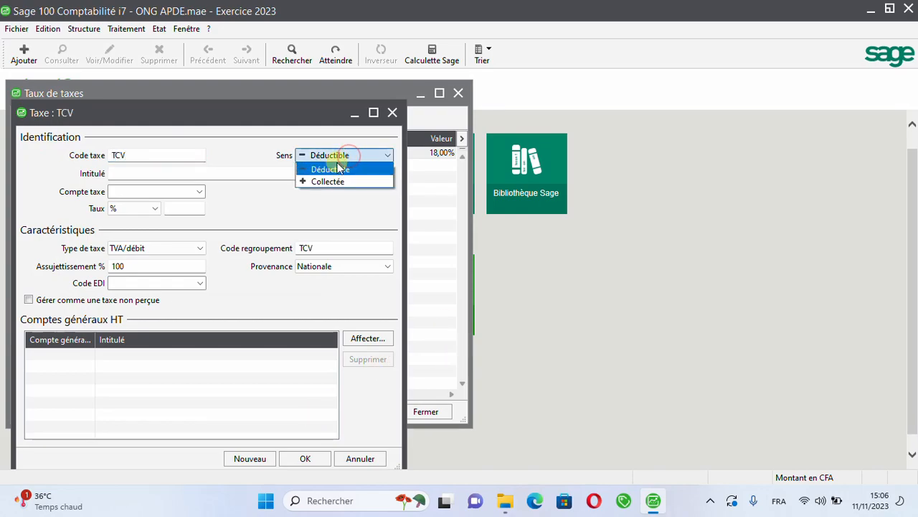
{"action": "left_click", "coordinate": [310, 181]}
{"action": "left_click", "coordinate": [159, 170]}
{"action": "left_click", "coordinate": [335, 152]}
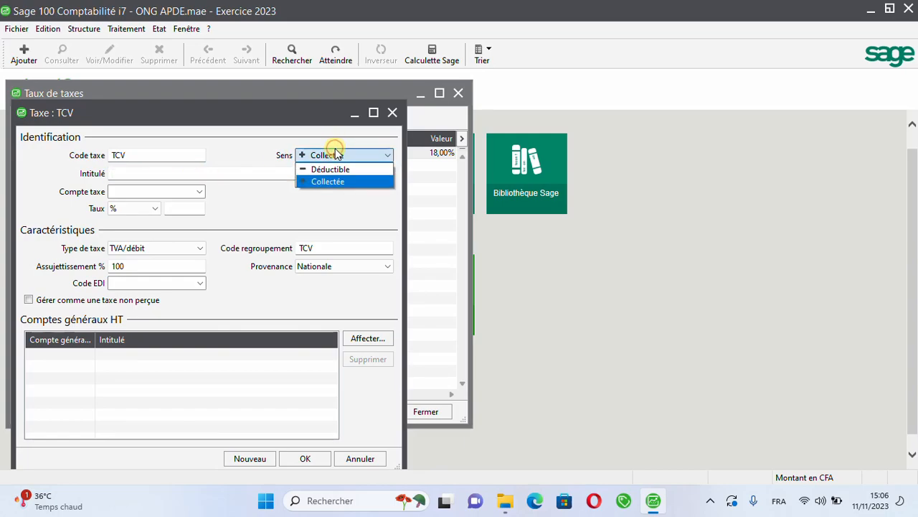
{"action": "left_click", "coordinate": [336, 154]}
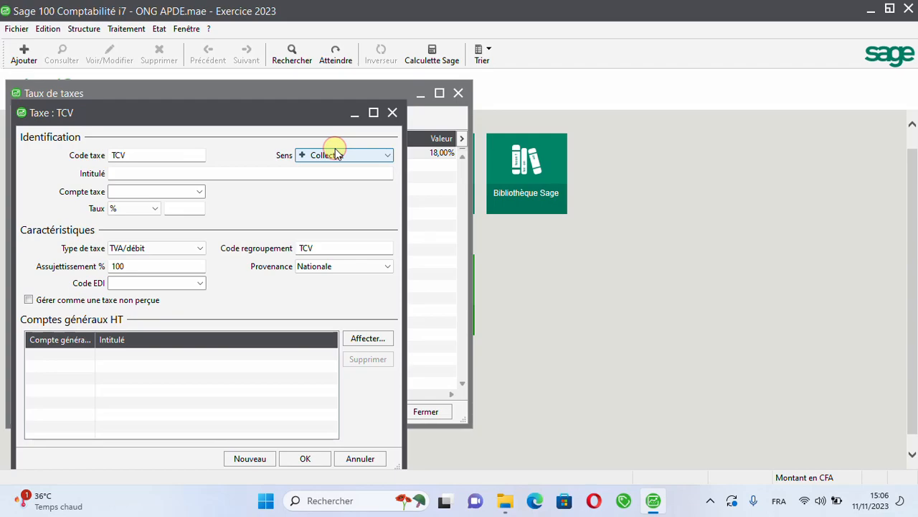
Step: Give the TCV tax the title TVA COLLECTEE /VENTES
{"action": "left_click", "coordinate": [192, 174]}
{"action": "left_click", "coordinate": [126, 171]}
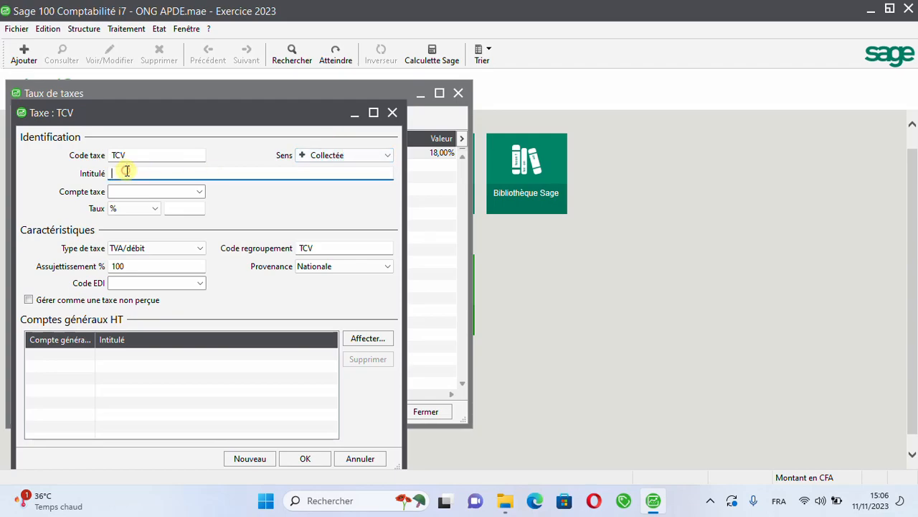
{"action": "type", "text": "TVA COLLECTEE"}
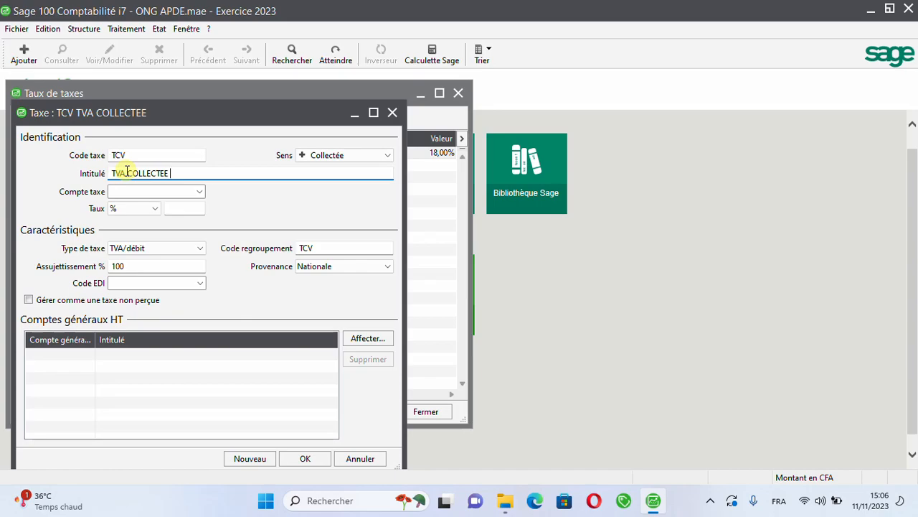
{"action": "type", "text": " /VENTES"}
{"action": "key", "text": "Tab"}
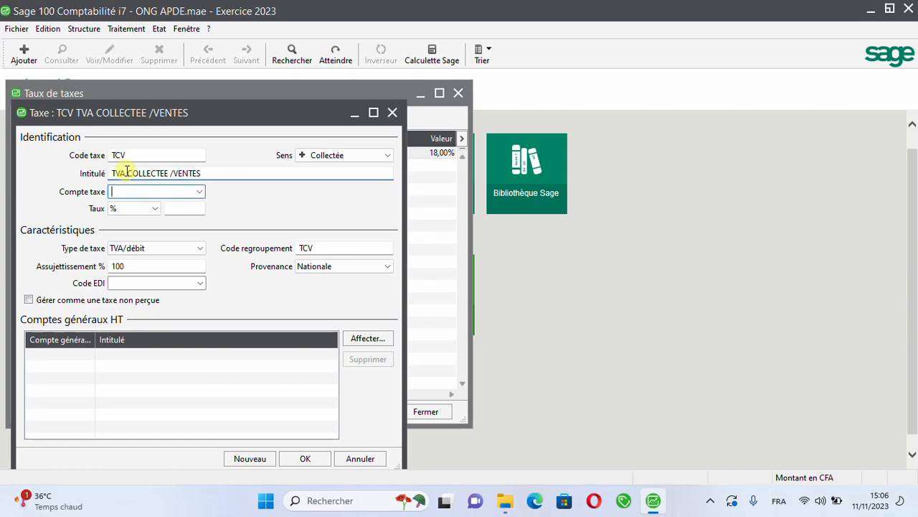
Step: Assign account 443000 as the tax account of the TCV tax and set its rate to 18 %
{"action": "type", "text": "443"}
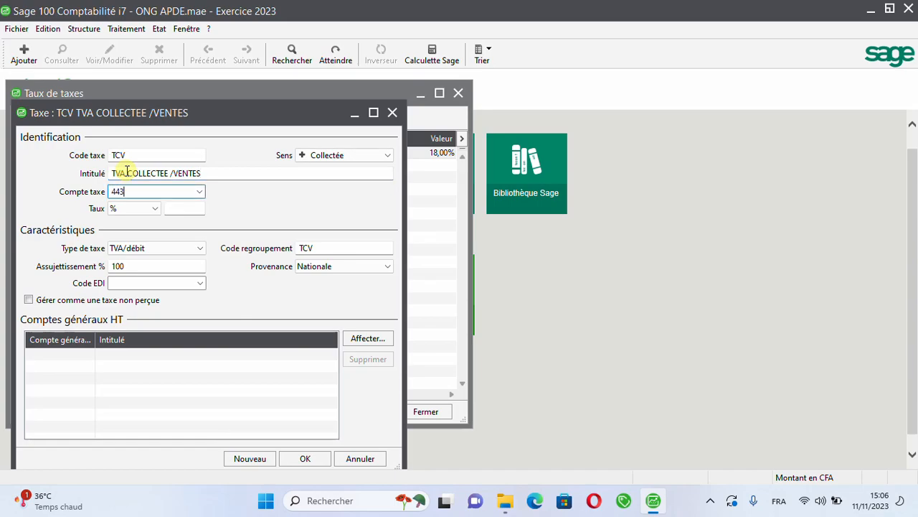
{"action": "left_click", "coordinate": [201, 192]}
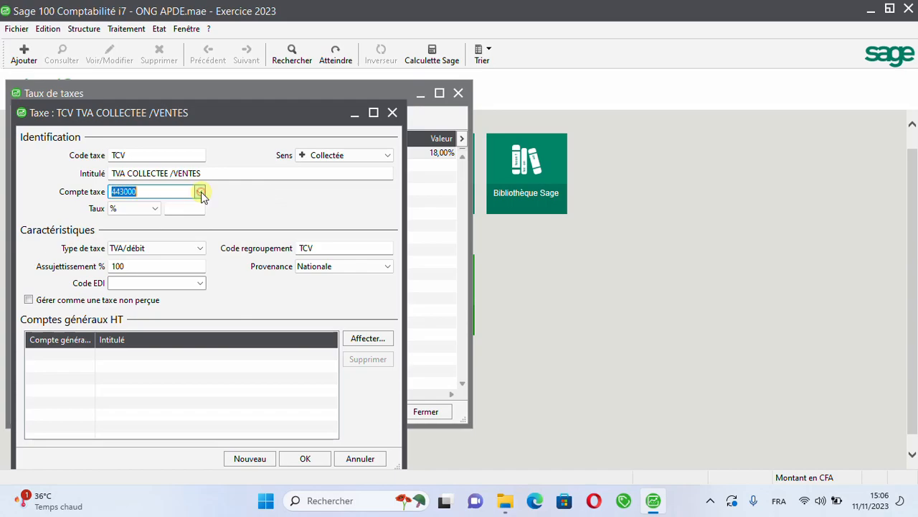
{"action": "key", "text": "Tab"}
{"action": "key", "text": "Tab"}
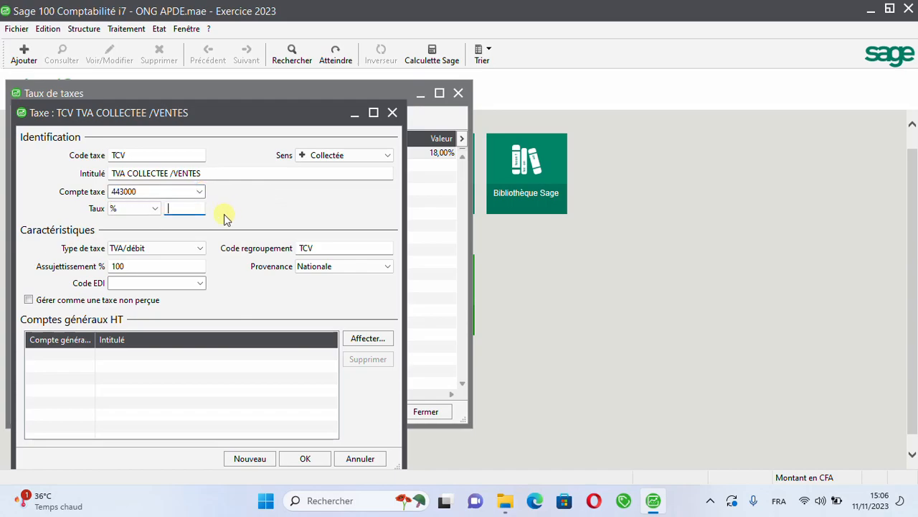
{"action": "type", "text": "18"}
Step: Set the TCV tax type to TVA/encaissement, validate the tax record and close the tax rates list
{"action": "left_click", "coordinate": [194, 249]}
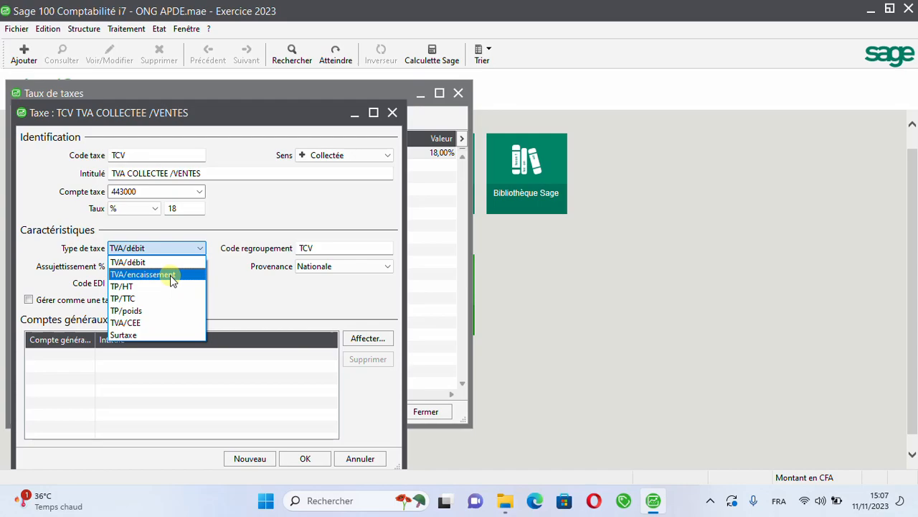
{"action": "left_click", "coordinate": [170, 275]}
{"action": "left_click", "coordinate": [192, 250]}
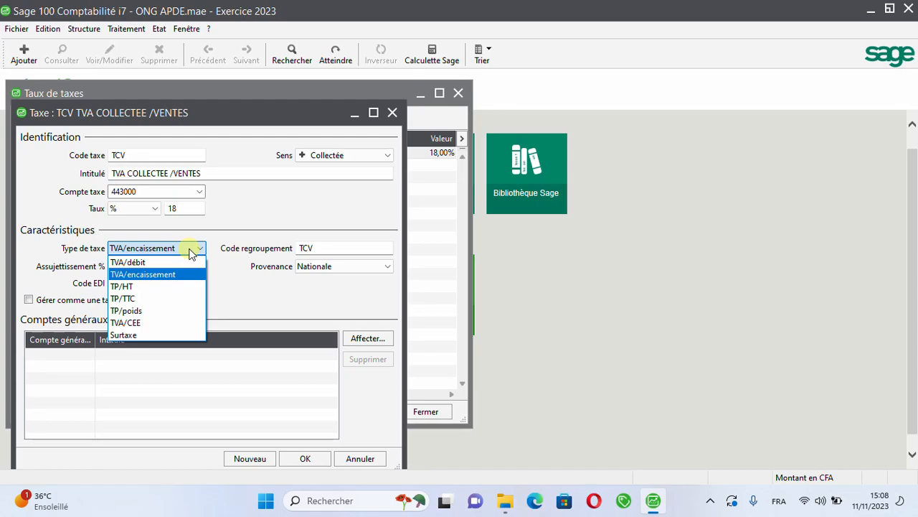
{"action": "left_click", "coordinate": [159, 273]}
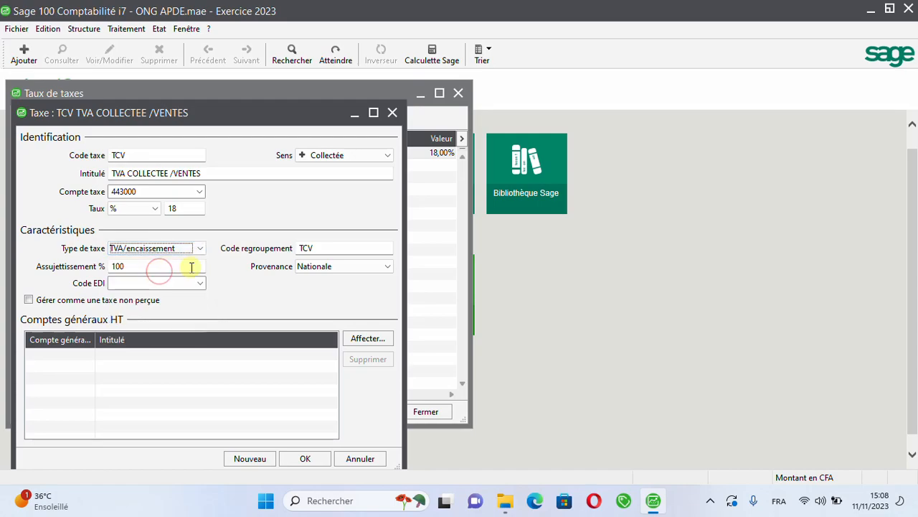
{"action": "left_click", "coordinate": [307, 456]}
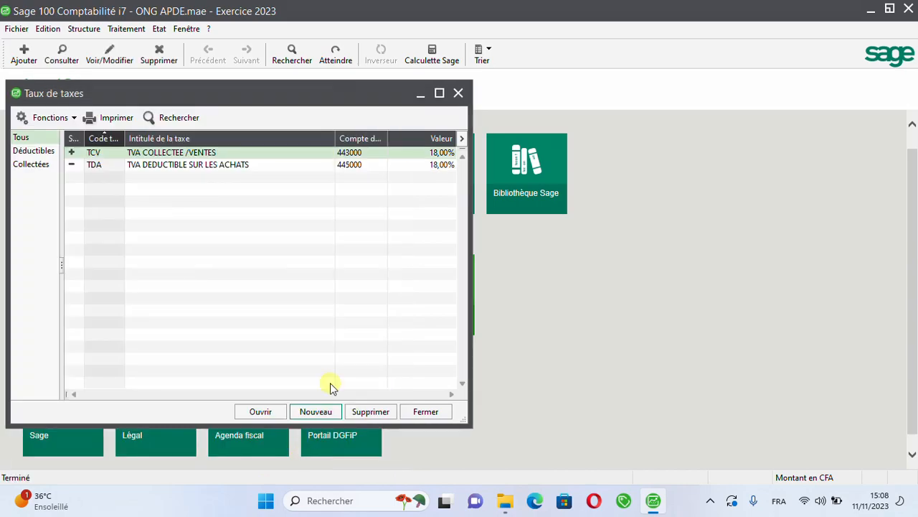
{"action": "left_click", "coordinate": [426, 410]}
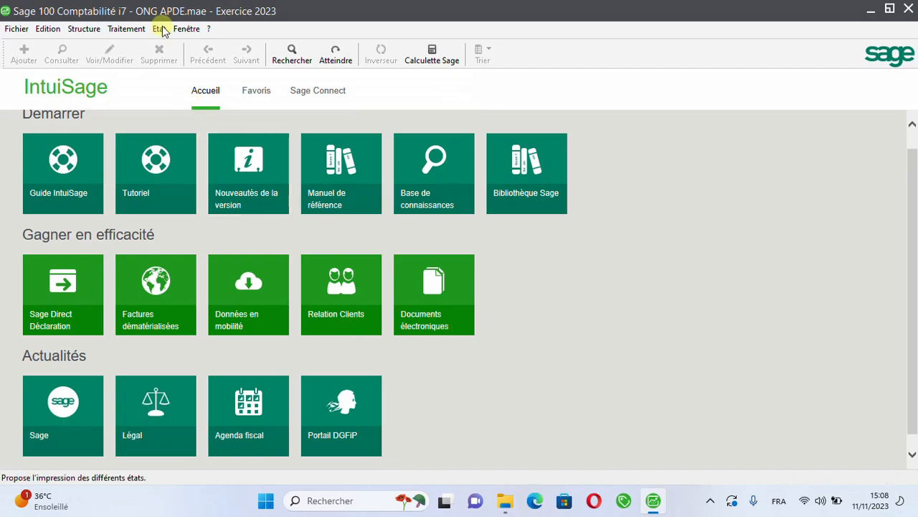
Step: Start a new record in the third-party plan (Plan tiers) with type Fournisseur
{"action": "left_click", "coordinate": [85, 27]}
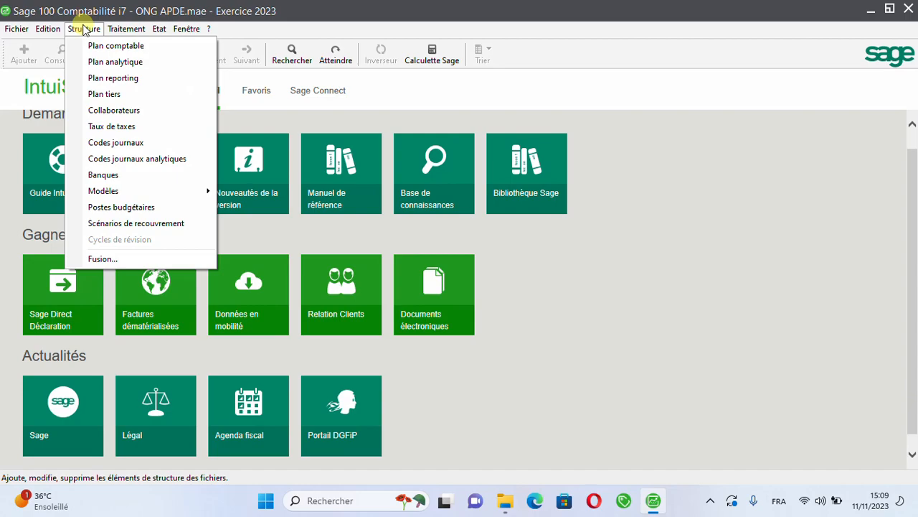
{"action": "left_click", "coordinate": [111, 97]}
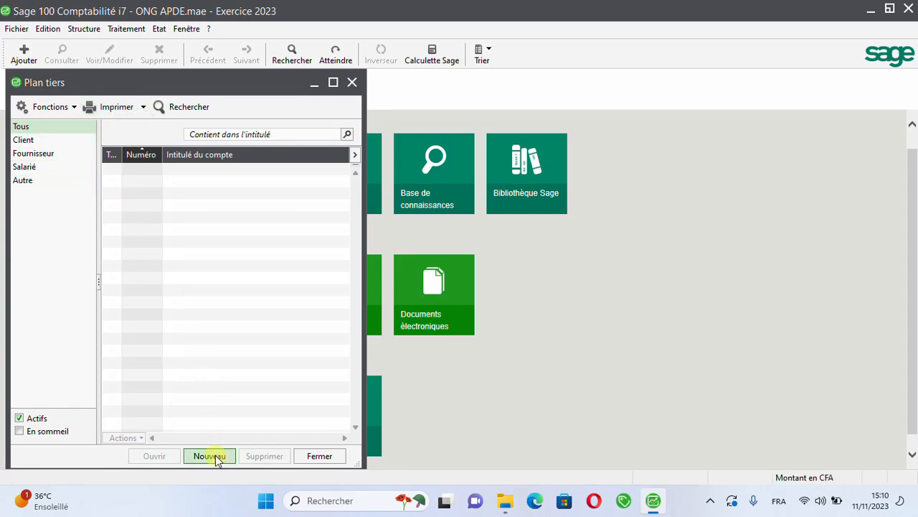
{"action": "left_click", "coordinate": [216, 458]}
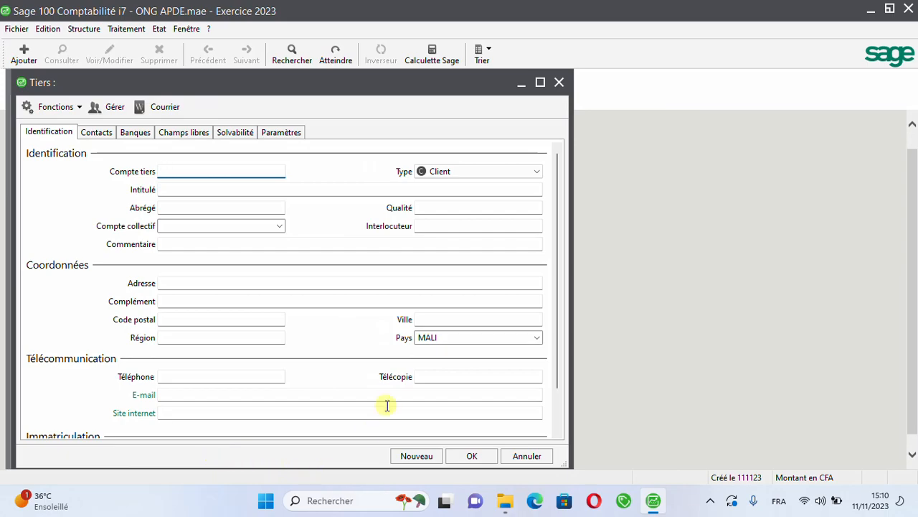
{"action": "left_click", "coordinate": [538, 173]}
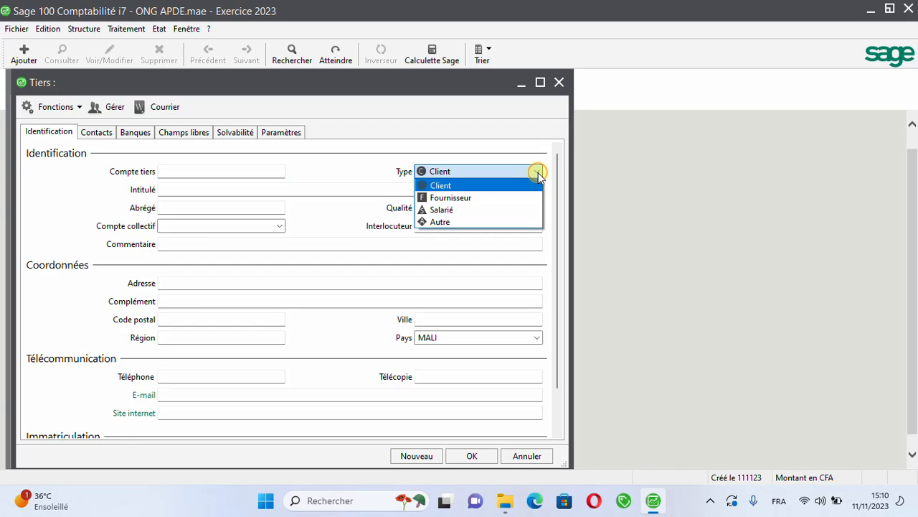
{"action": "left_click", "coordinate": [502, 202]}
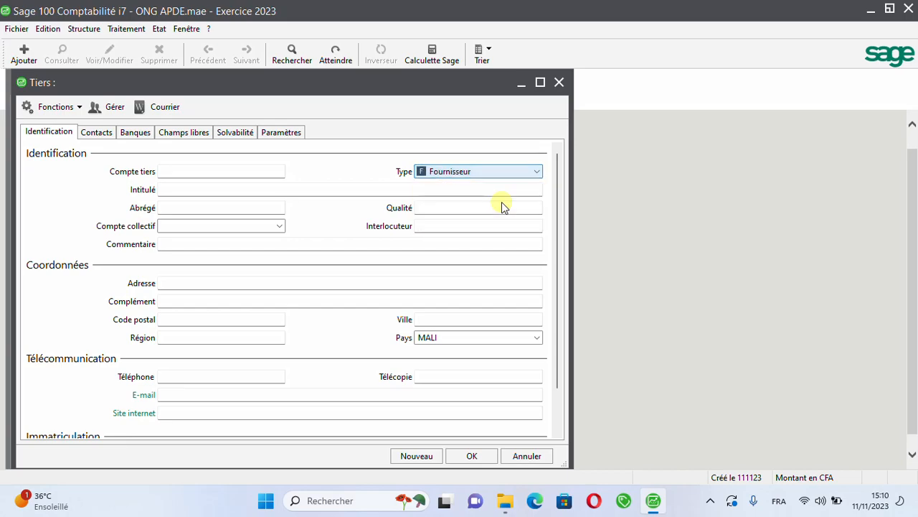
Step: Enter 4011ETST as the third-party account code of the new supplier
{"action": "left_click", "coordinate": [237, 169]}
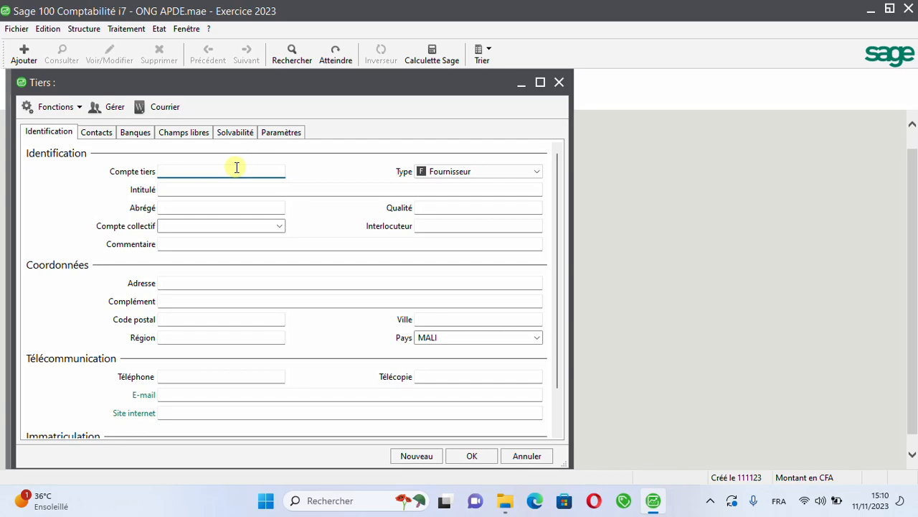
{"action": "type", "text": "4011E"}
{"action": "type", "text": "TST"}
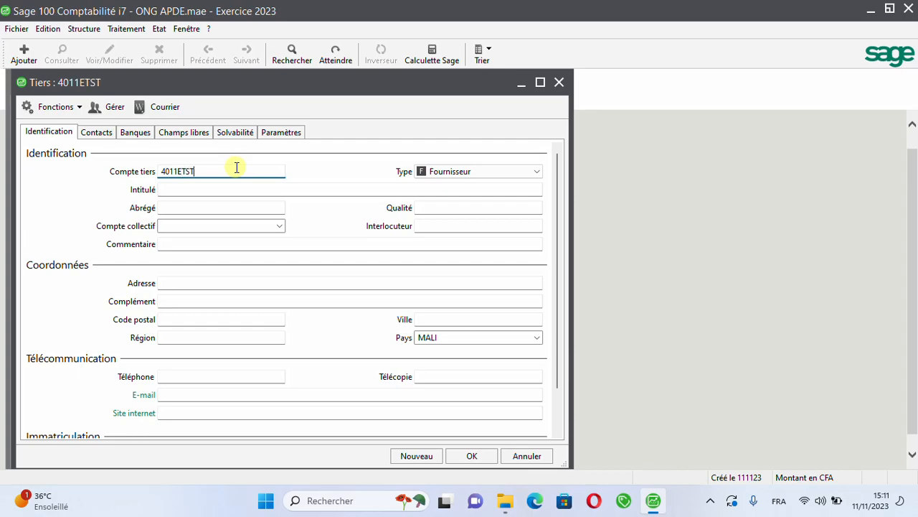
{"action": "key", "text": "Tab"}
{"action": "key", "text": "Tab"}
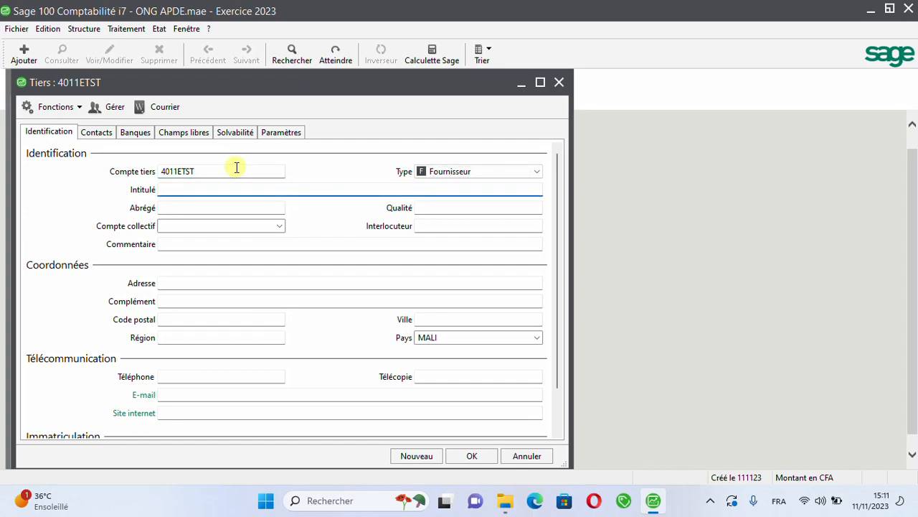
Step: Give the supplier the title ETS TRAORE & FRERES and accept the proposed short name
{"action": "type", "text": "ETS"}
{"action": "type", "text": "TRAO"}
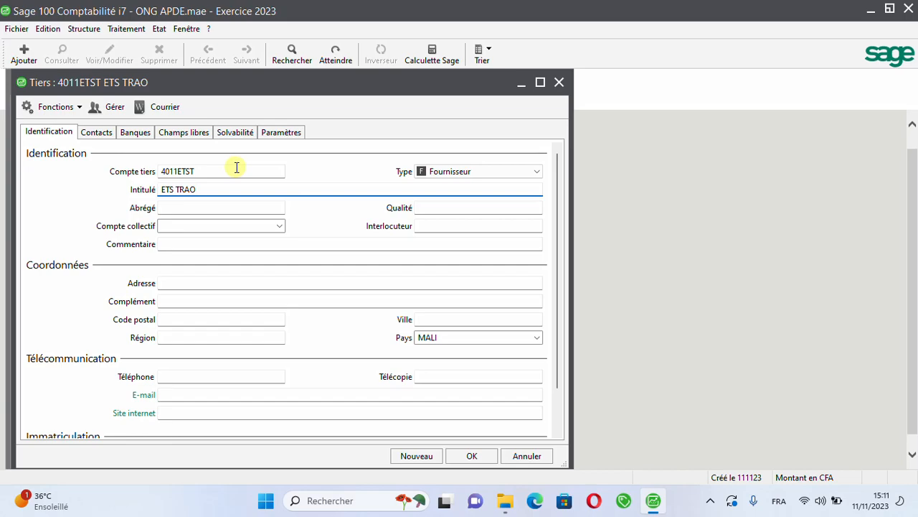
{"action": "type", "text": "RE & FRERES"}
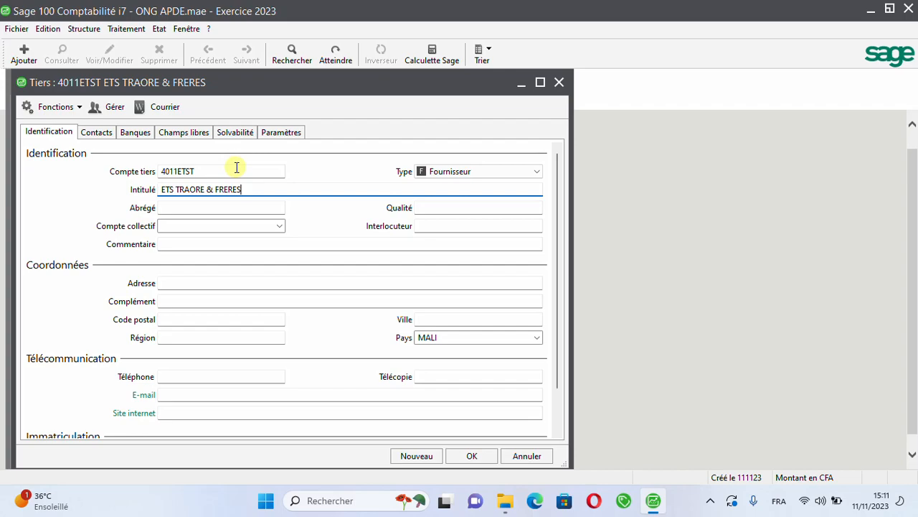
{"action": "key", "text": "Tab"}
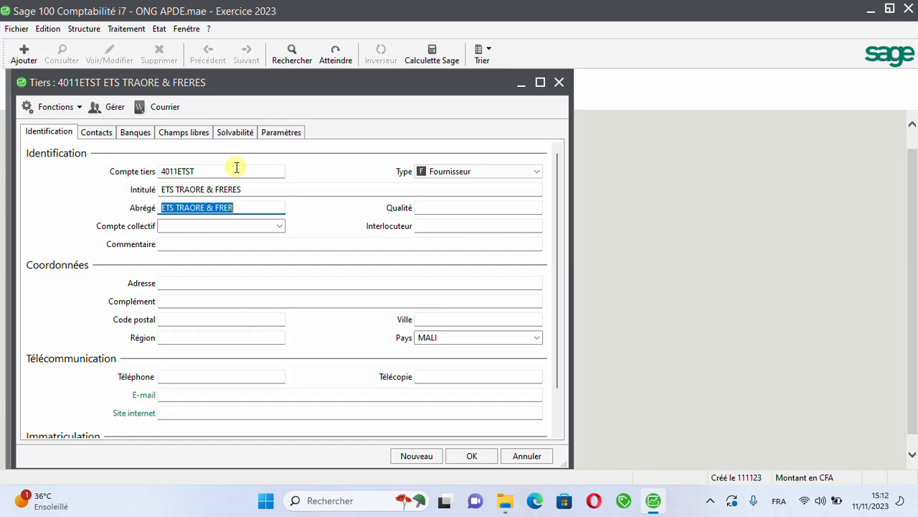
{"action": "key", "text": "Tab"}
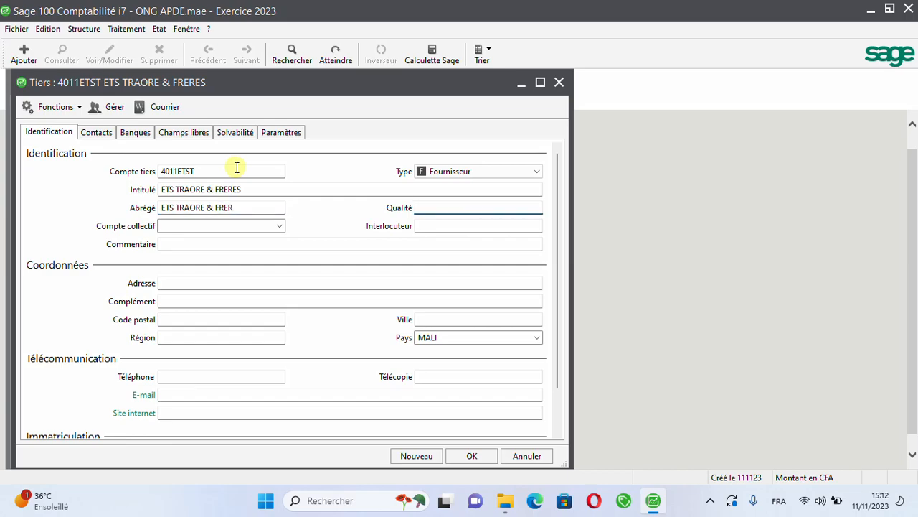
Step: Assign 401100 as the collective account of supplier ETS TRAORE & FRERES
{"action": "key", "text": "Tab"}
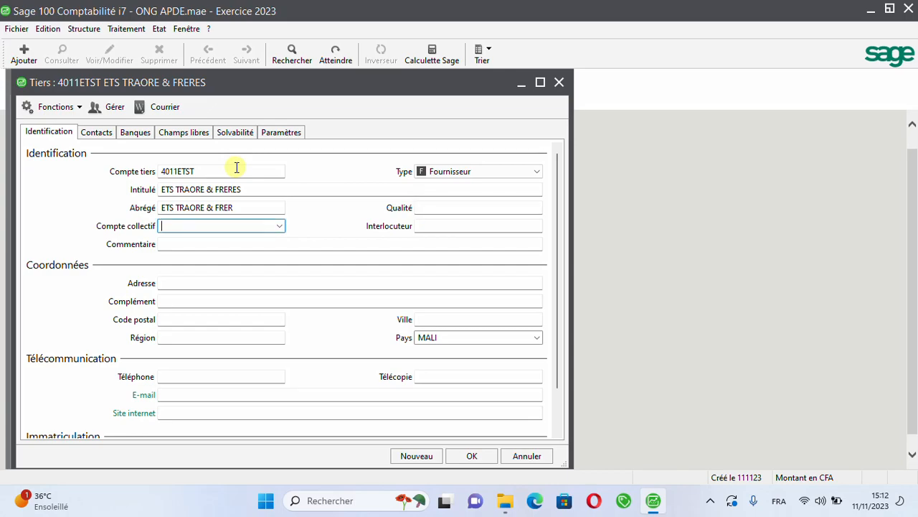
{"action": "type", "text": "401100"}
{"action": "key", "text": "Tab"}
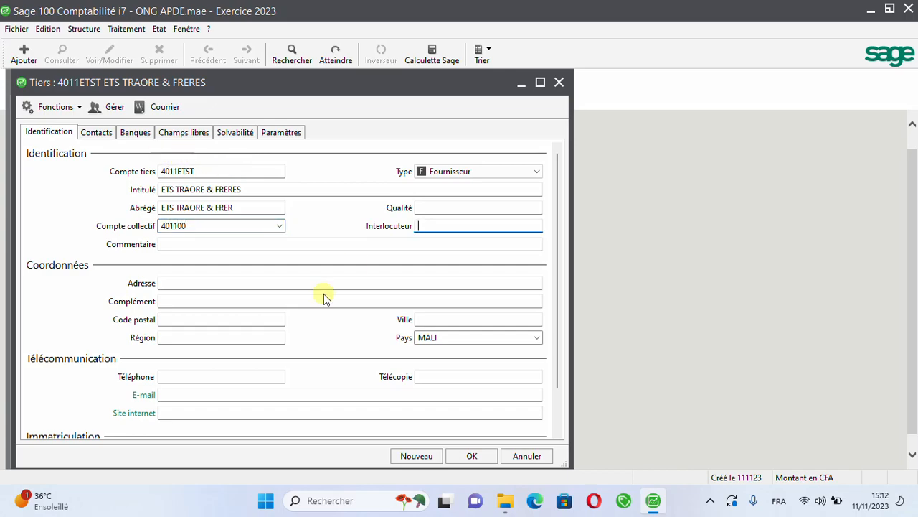
{"action": "left_click", "coordinate": [277, 226]}
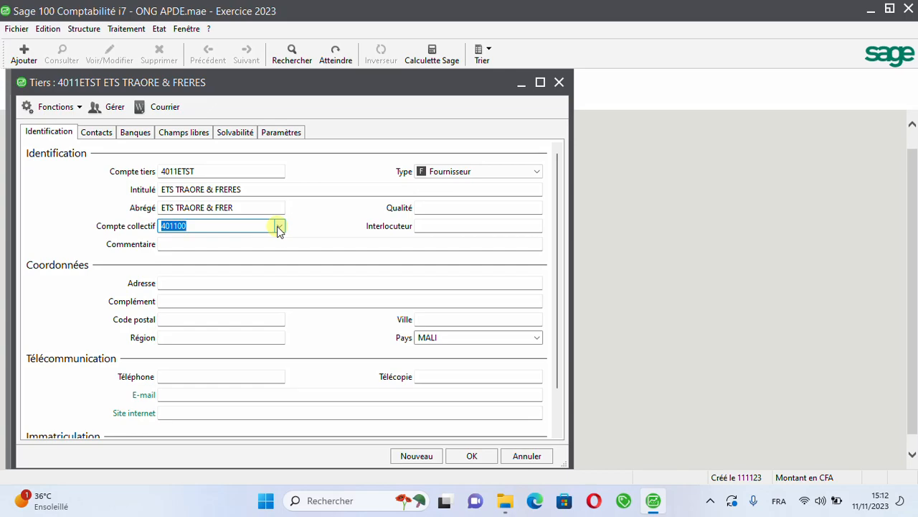
Step: Enter MALI as the supplier's address and save the record, continuing with a blank third-party record
{"action": "key", "text": "Tab"}
{"action": "key", "text": "Tab"}
{"action": "key", "text": "Tab"}
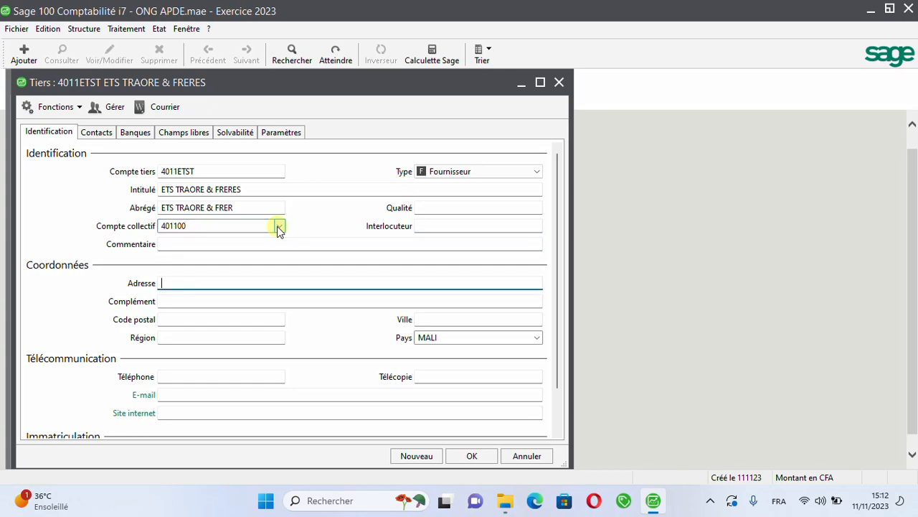
{"action": "type", "text": "MALI"}
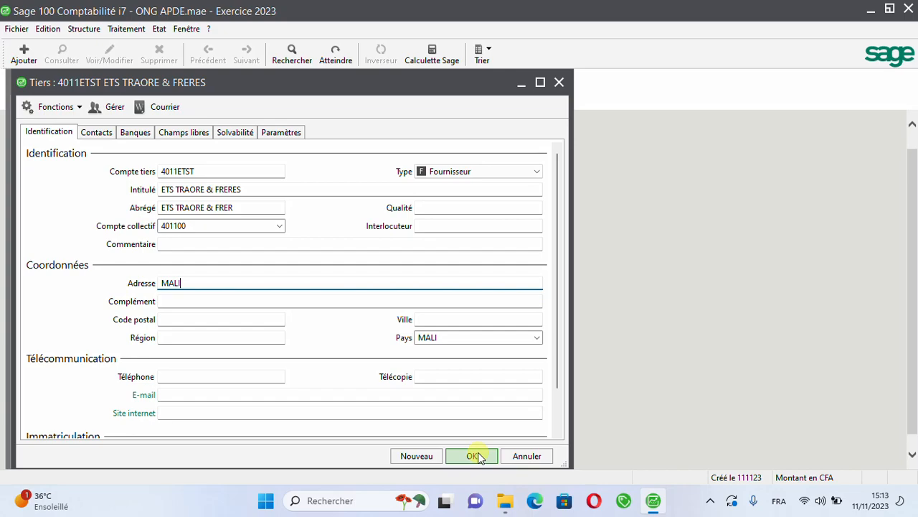
{"action": "left_click", "coordinate": [434, 457]}
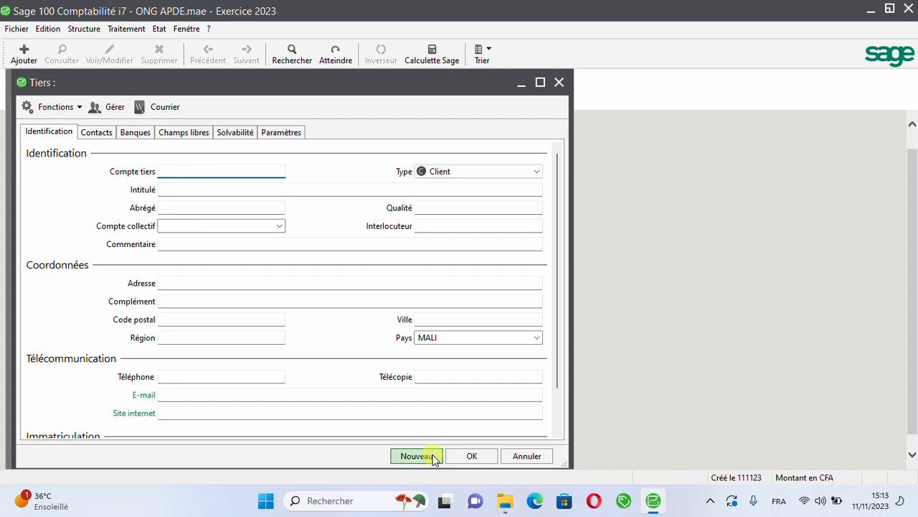
Step: Set the type of the blank third-party record to Autre and begin its account code entry
{"action": "left_click", "coordinate": [416, 456]}
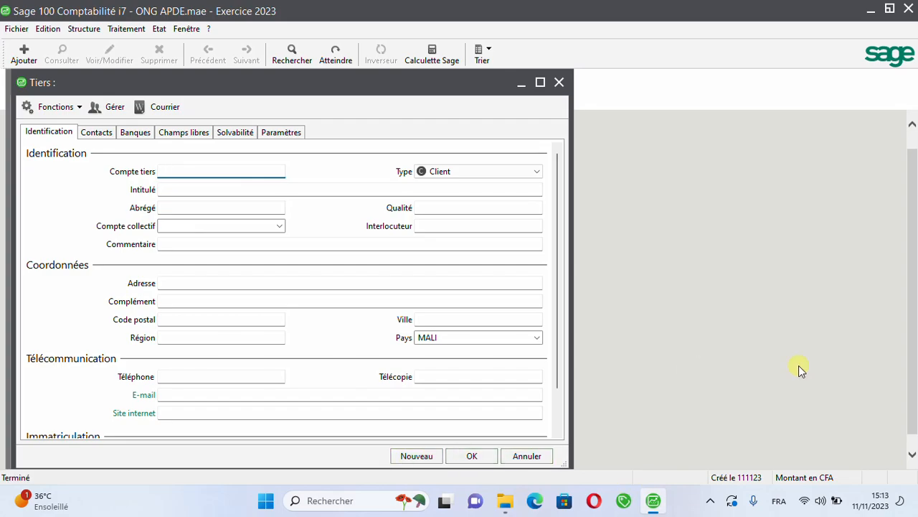
{"action": "left_click", "coordinate": [535, 171]}
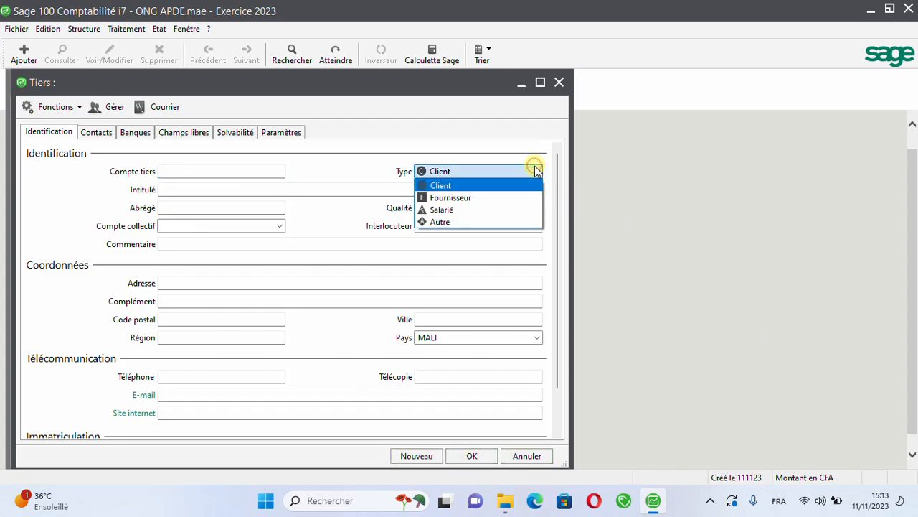
{"action": "left_click", "coordinate": [452, 222]}
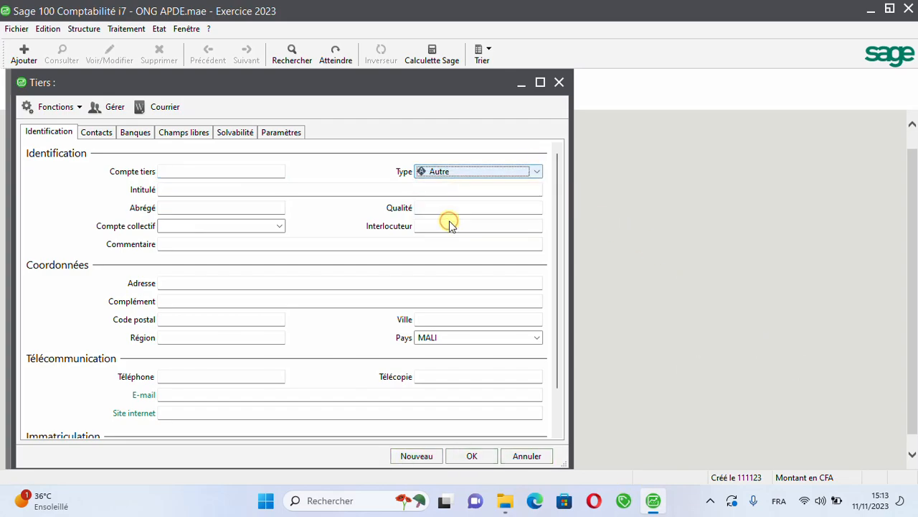
{"action": "left_click", "coordinate": [244, 173]}
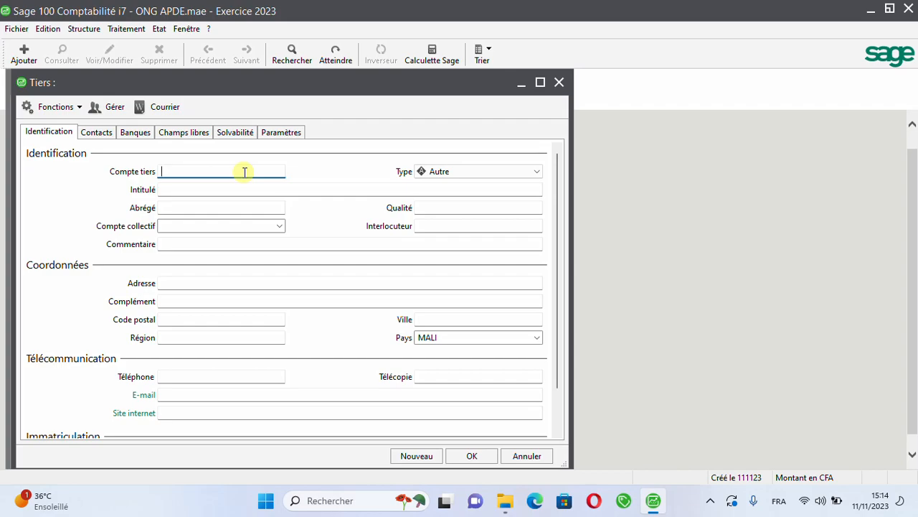
Step: Give the third-party record of type Autre the account code 462P
{"action": "type", "text": "472"}
{"action": "type", "text": "P"}
{"action": "key", "text": "BackSpace"}
{"action": "key", "text": "BackSpace"}
{"action": "key", "text": "BackSpace"}
{"action": "type", "text": "62P"}
{"action": "key", "text": "Tab"}
{"action": "key", "text": "Tab"}
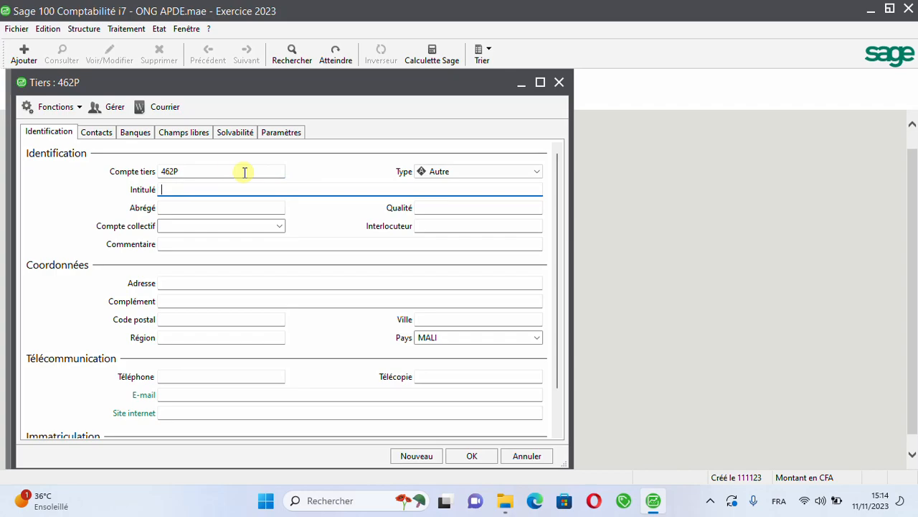
Step: Enter PNUD as the title of third party 462P and accept the proposed short name
{"action": "type", "text": "PNUD"}
{"action": "key", "text": "Tab"}
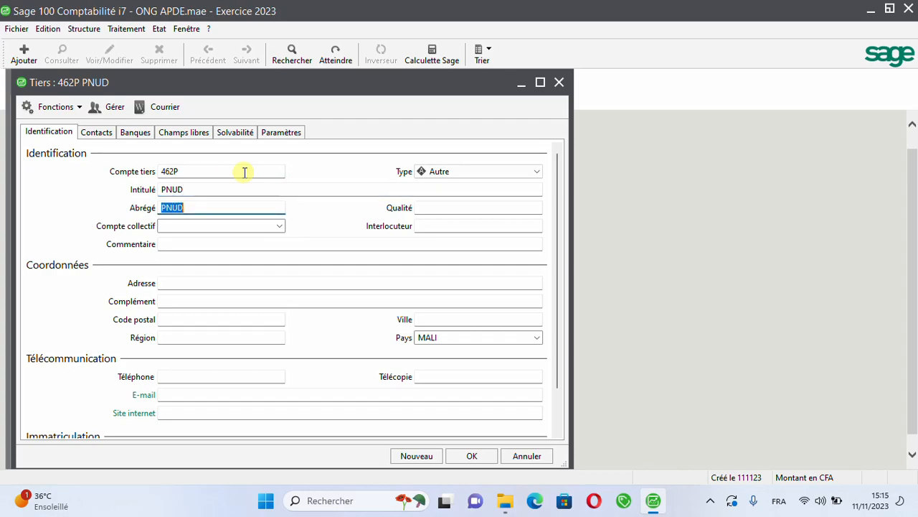
{"action": "key", "text": "Tab"}
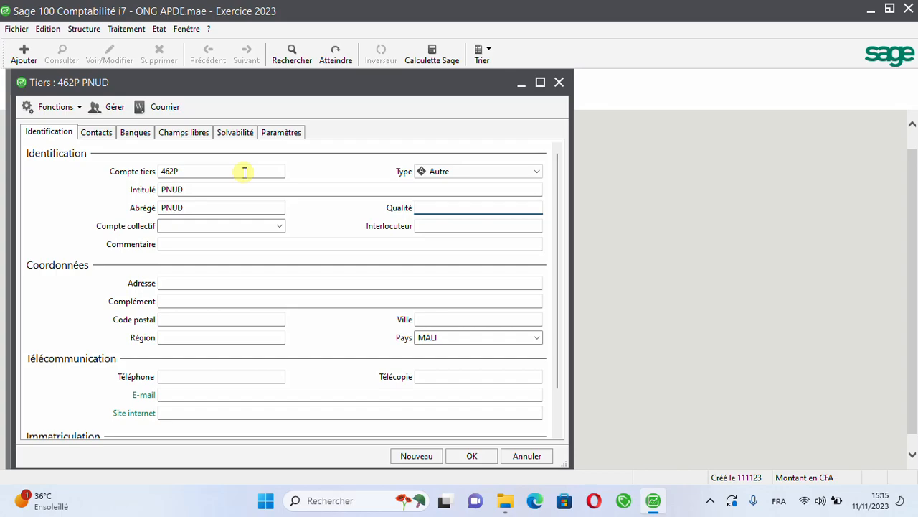
Step: Assign 462000 as the collective account of third party PNUD, then save the record and close the third-party list
{"action": "type", "text": "46"}
{"action": "key", "text": "BackSpace"}
{"action": "key", "text": "BackSpace"}
{"action": "key", "text": "Tab"}
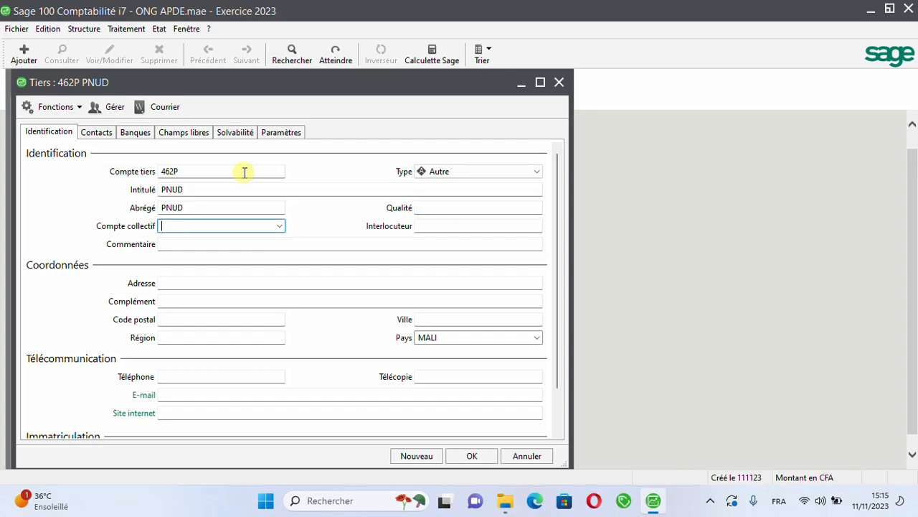
{"action": "type", "text": "46"}
{"action": "type", "text": "2"}
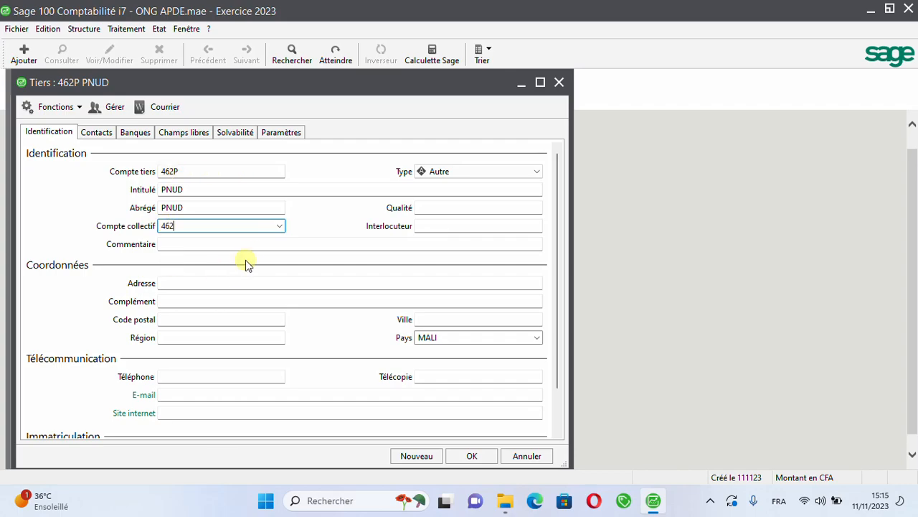
{"action": "left_click", "coordinate": [280, 227]}
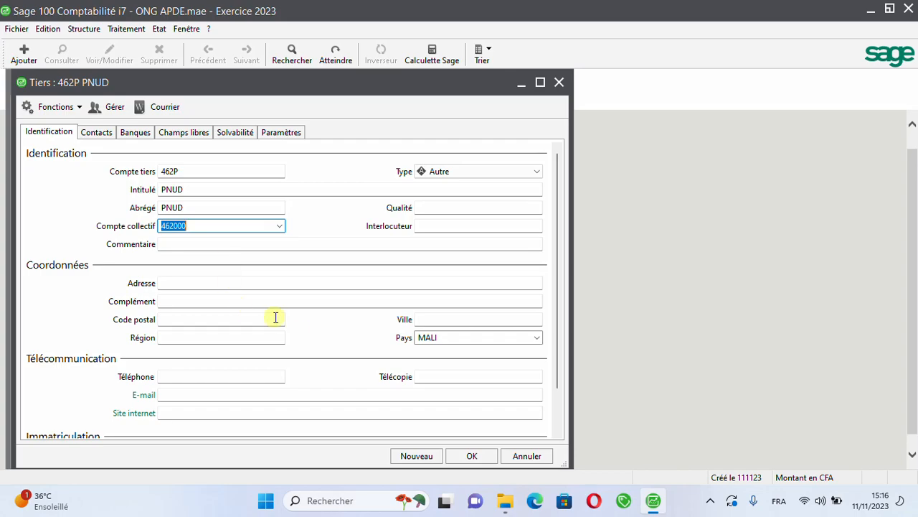
{"action": "left_click", "coordinate": [470, 458]}
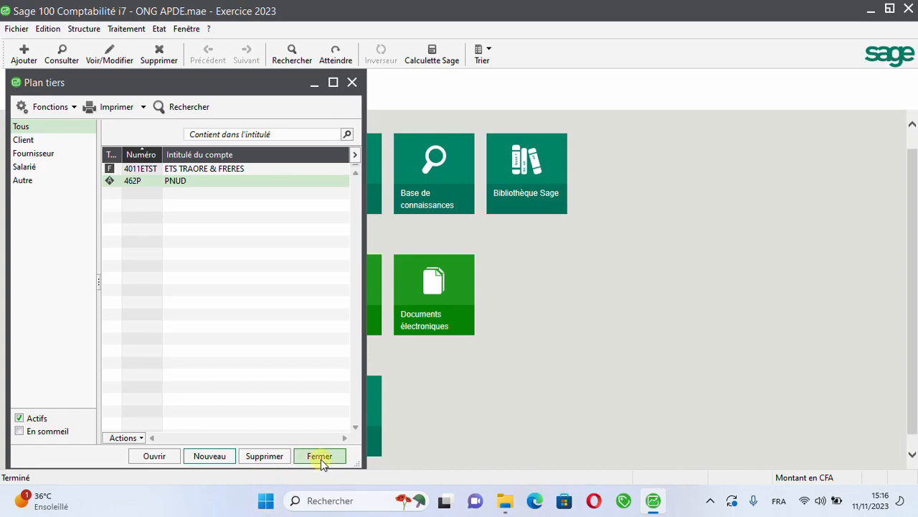
{"action": "left_click", "coordinate": [319, 456]}
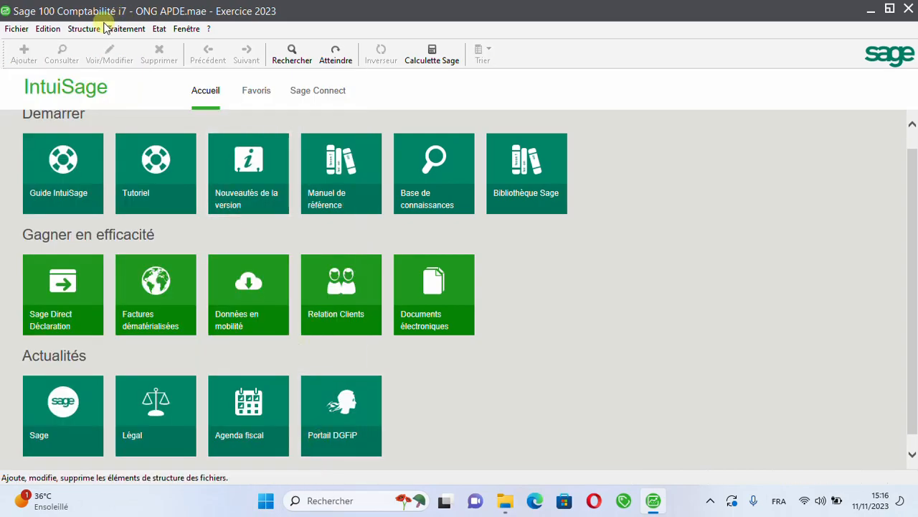
Step: Open general account 462000 from the chart of accounts and shorten its title and short name to Bailleur
{"action": "left_click", "coordinate": [101, 30]}
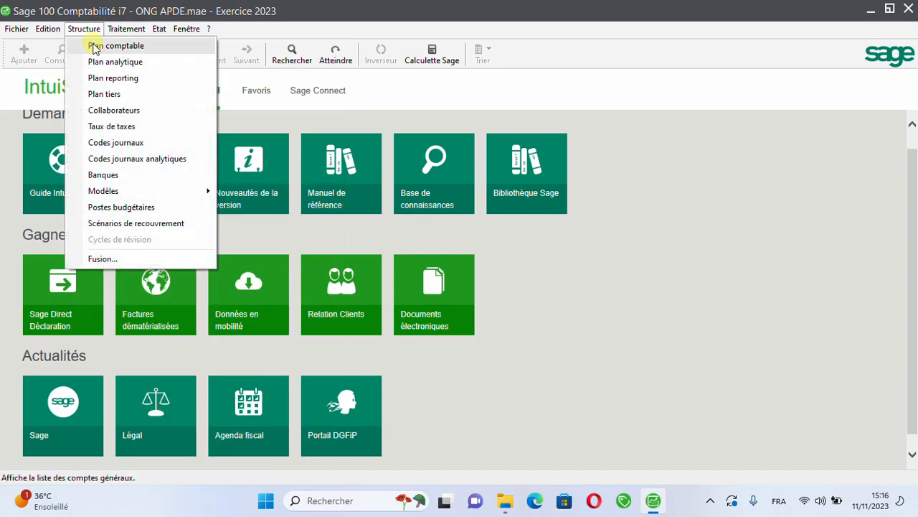
{"action": "left_click", "coordinate": [96, 47]}
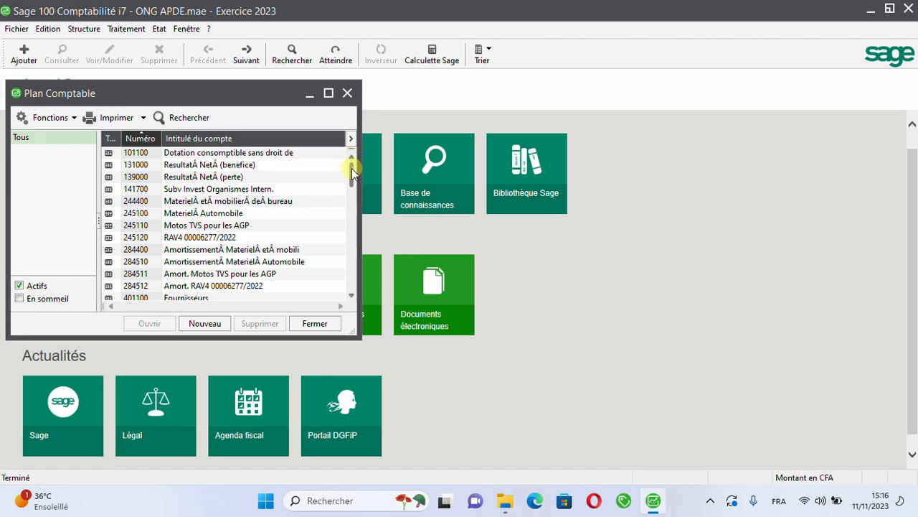
{"action": "left_click_drag", "start_coordinate": [351, 171], "coordinate": [351, 219]}
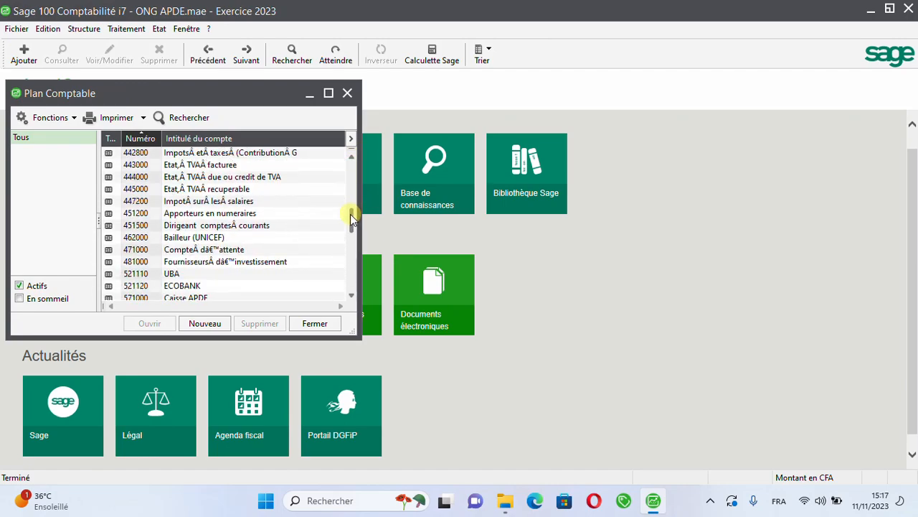
{"action": "left_click", "coordinate": [232, 237]}
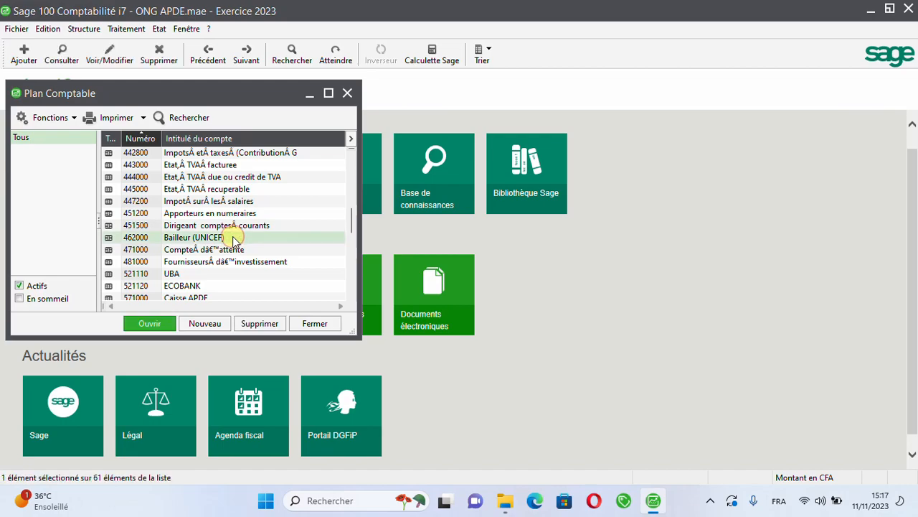
{"action": "double_click", "coordinate": [233, 237]}
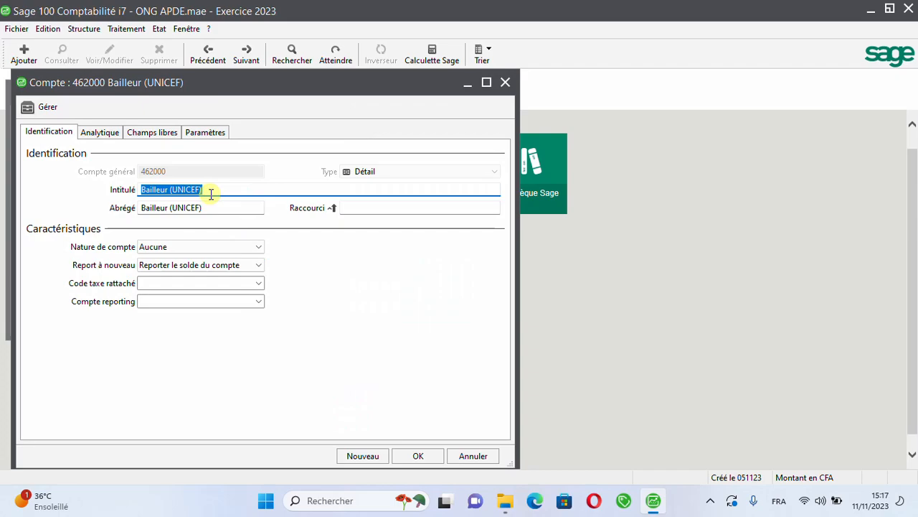
{"action": "left_click", "coordinate": [209, 193]}
{"action": "key", "text": "BackSpace"}
{"action": "key", "text": "BackSpace"}
{"action": "key", "text": "BackSpace"}
{"action": "key", "text": "BackSpace"}
{"action": "key", "text": "BackSpace"}
{"action": "key", "text": "BackSpace"}
{"action": "key", "text": "BackSpace"}
{"action": "key", "text": "BackSpace"}
{"action": "left_click", "coordinate": [211, 203]}
{"action": "key", "text": "BackSpace"}
{"action": "key", "text": "BackSpace"}
{"action": "key", "text": "BackSpace"}
{"action": "key", "text": "BackSpace"}
{"action": "key", "text": "BackSpace"}
{"action": "key", "text": "BackSpace"}
{"action": "key", "text": "BackSpace"}
{"action": "key", "text": "BackSpace"}
{"action": "key", "text": "BackSpace"}
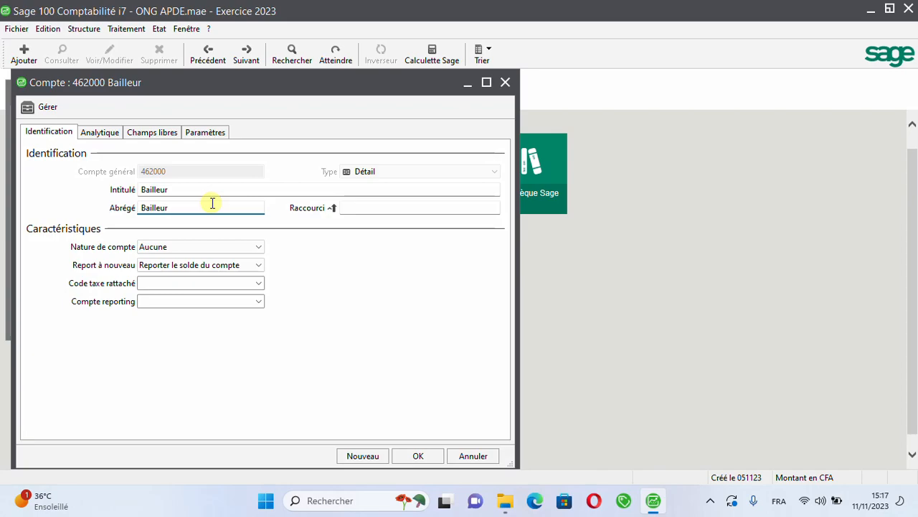
Step: Enable currency, third-party account, due date and payment method entry, and automatic lettering for account 462000, then save it and close the chart of accounts
{"action": "left_click", "coordinate": [199, 132]}
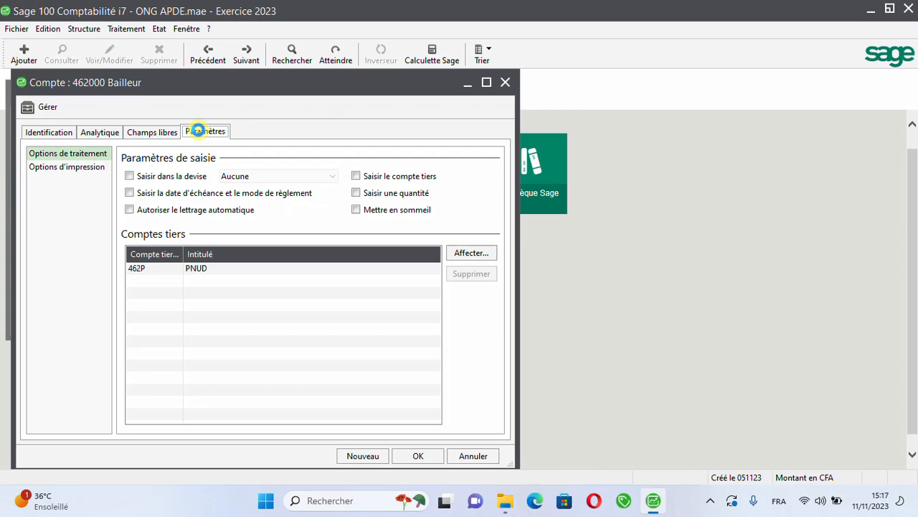
{"action": "left_click", "coordinate": [195, 176]}
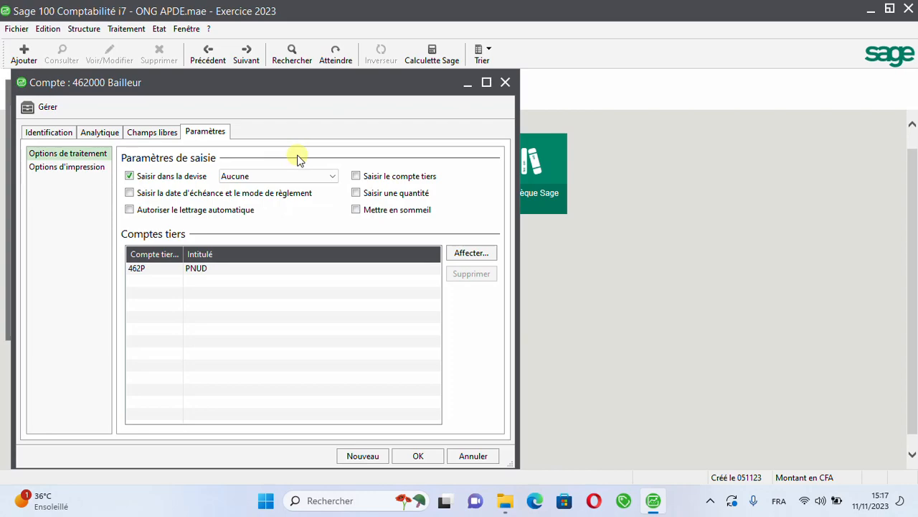
{"action": "left_click", "coordinate": [356, 177]}
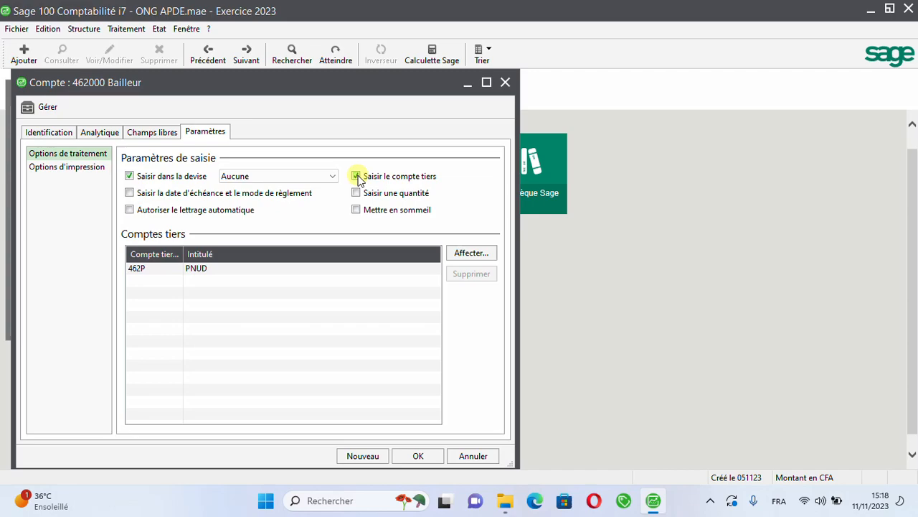
{"action": "left_click", "coordinate": [129, 194]}
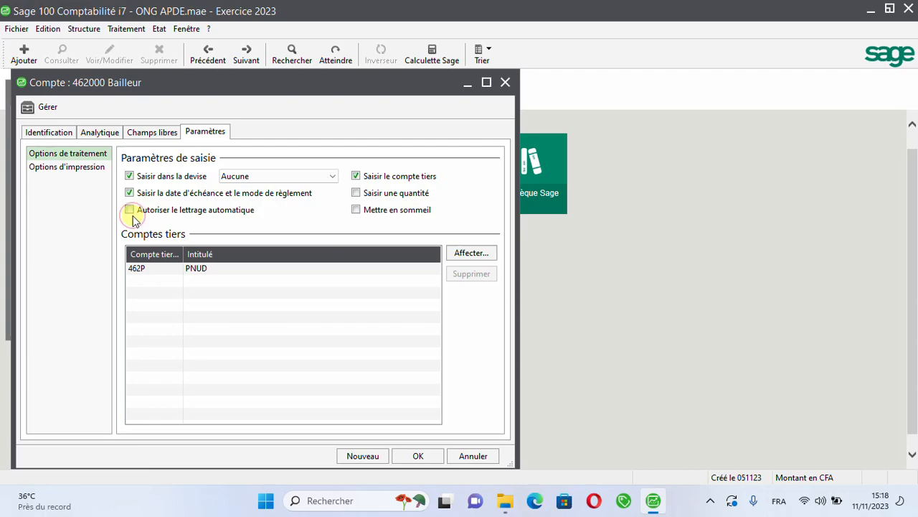
{"action": "left_click", "coordinate": [130, 209]}
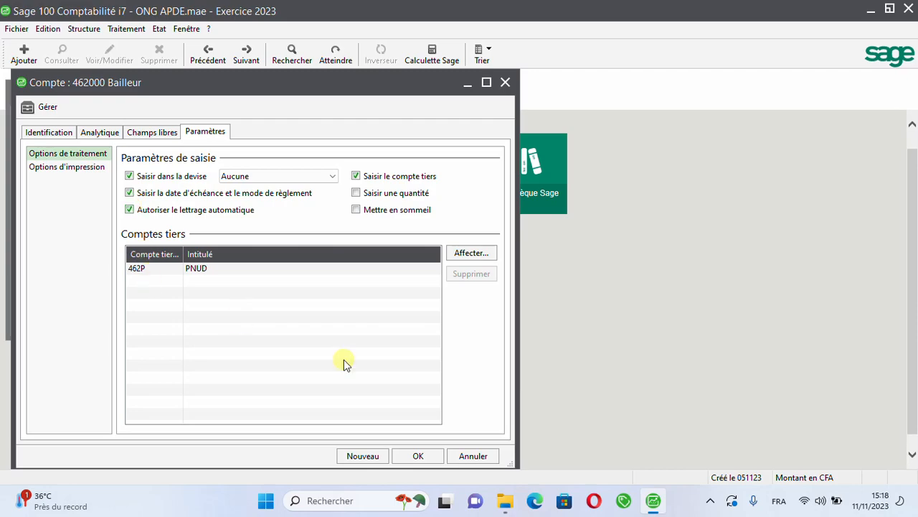
{"action": "left_click", "coordinate": [414, 457]}
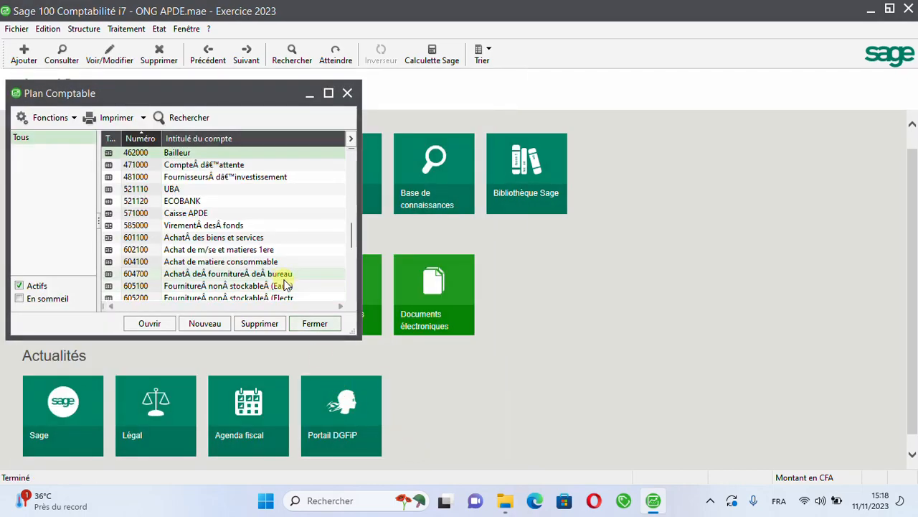
{"action": "left_click", "coordinate": [313, 326]}
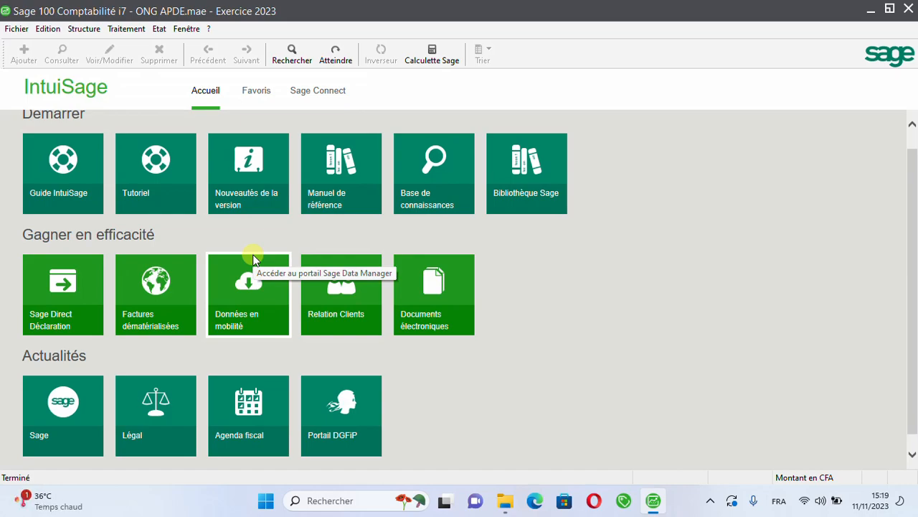
Step: Open the company's analytical parameters and bring up the list of analytical plans
{"action": "left_click", "coordinate": [17, 29]}
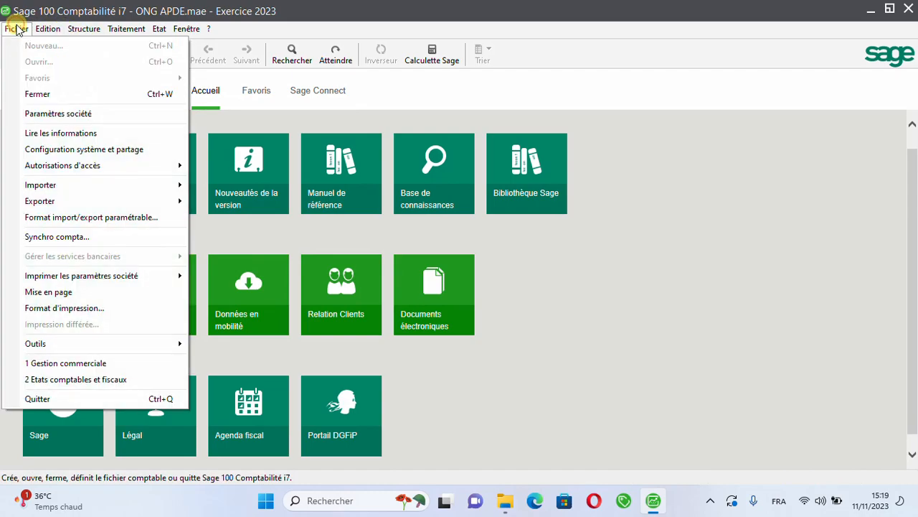
{"action": "left_click", "coordinate": [44, 113]}
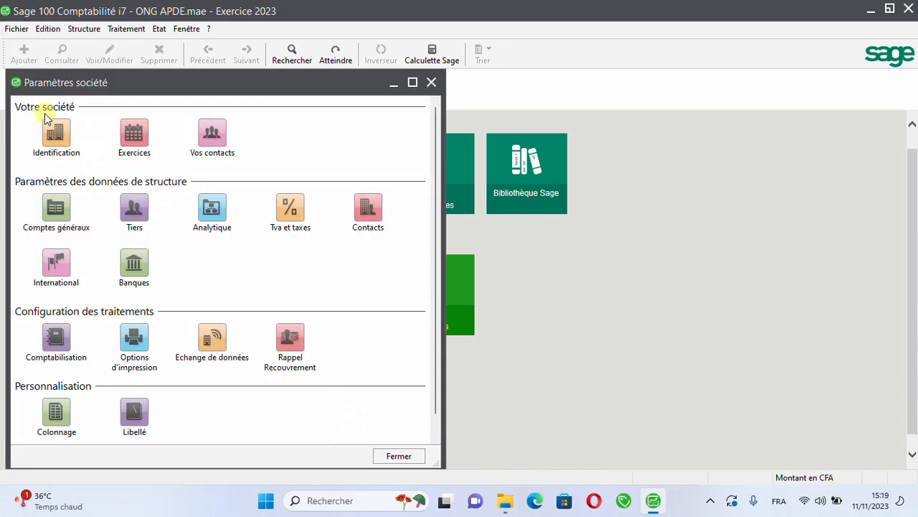
{"action": "left_click", "coordinate": [213, 215]}
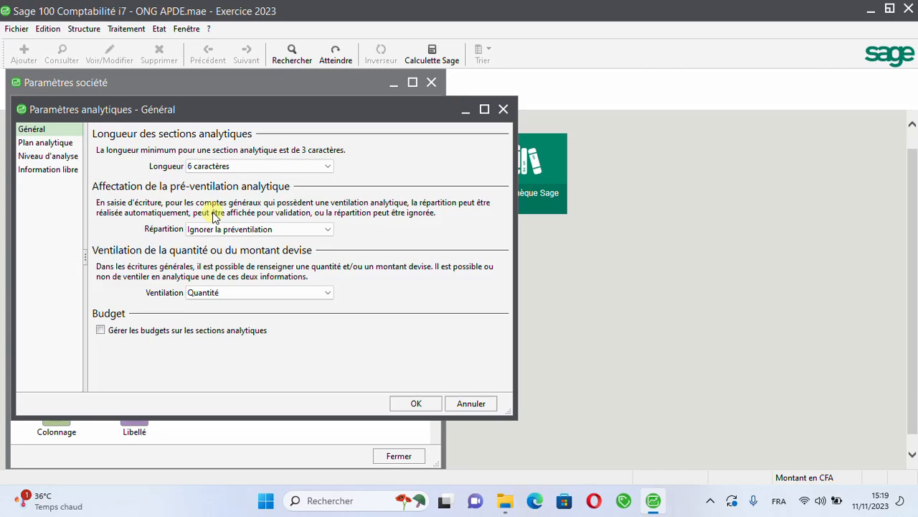
{"action": "left_click", "coordinate": [46, 142]}
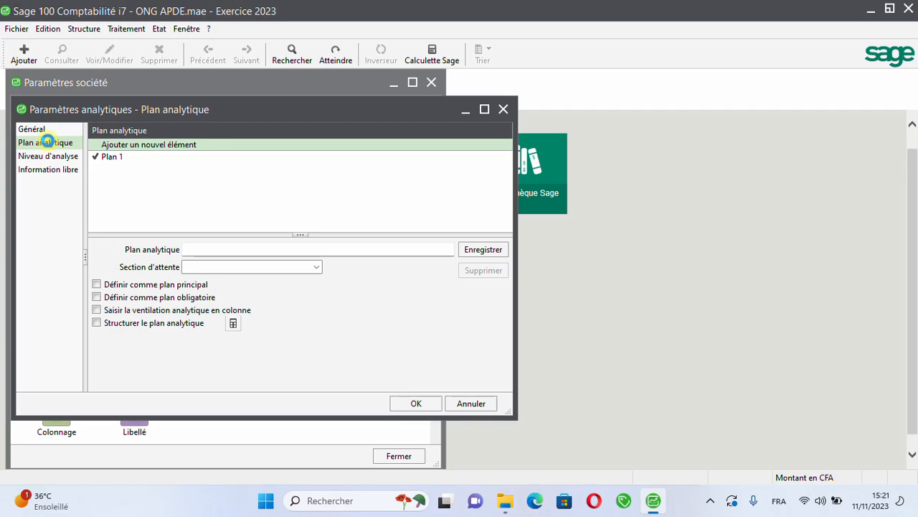
Step: Rename analytical plan Plan 1 as PLAN ANALYTIQUE APDE, record it and close the company parameters
{"action": "left_click", "coordinate": [119, 158]}
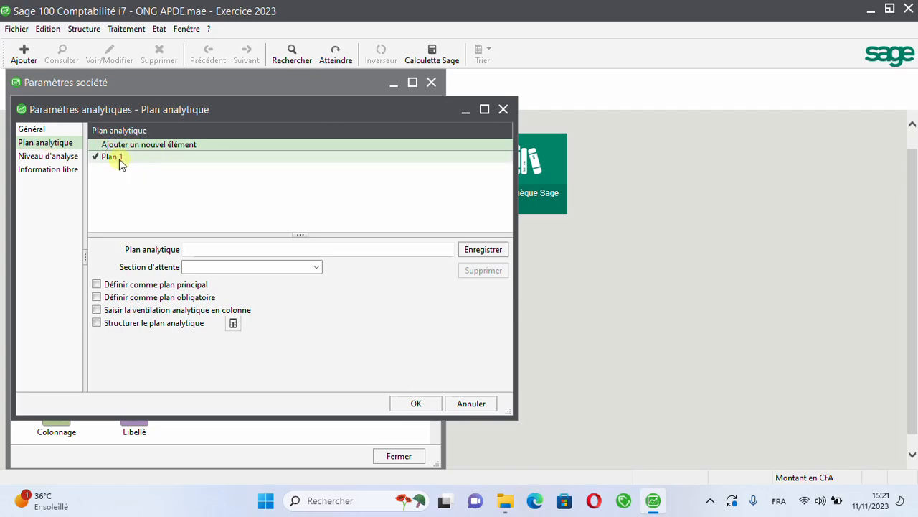
{"action": "left_click", "coordinate": [212, 249]}
{"action": "key", "text": "BackSpace"}
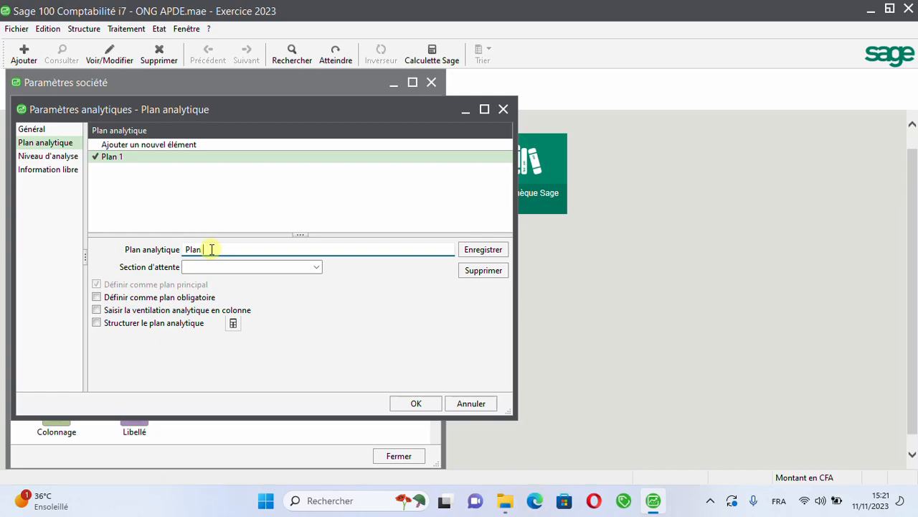
{"action": "type", "text": "a"}
{"action": "key", "text": "BackSpace"}
{"action": "key", "text": "BackSpace"}
{"action": "key", "text": "BackSpace"}
{"action": "key", "text": "BackSpace"}
{"action": "key", "text": "BackSpace"}
{"action": "key", "text": "BackSpace"}
{"action": "type", "text": "PLAN 2"}
{"action": "type", "text": "NN"}
{"action": "key", "text": "BackSpace"}
{"action": "type", "text": "ALYTIQUE A"}
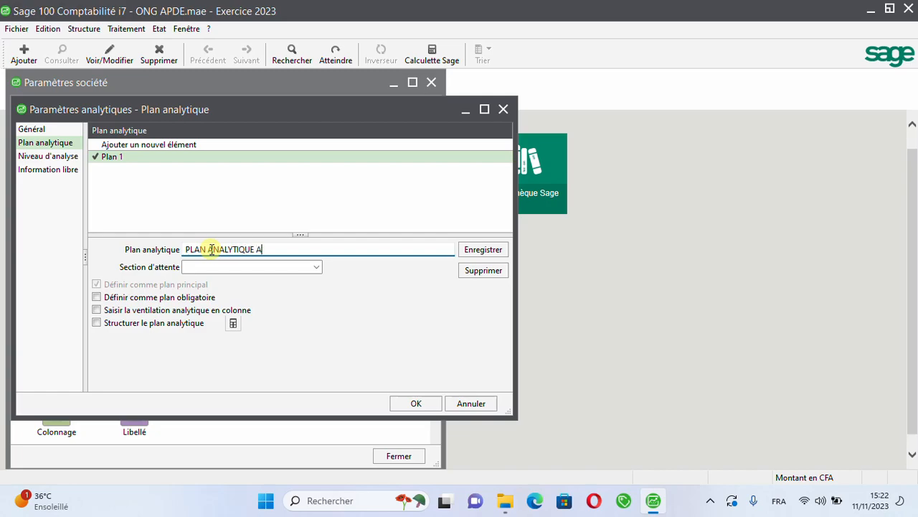
{"action": "type", "text": "PDE"}
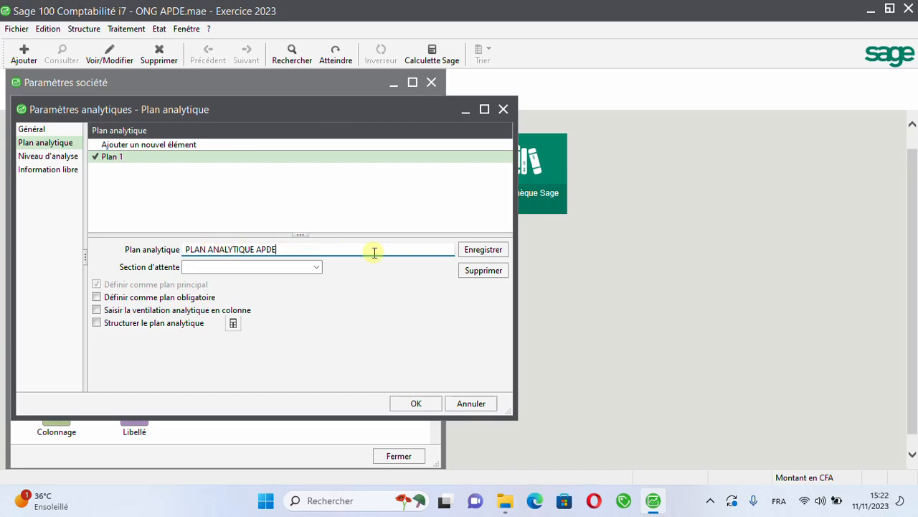
{"action": "left_click", "coordinate": [479, 249]}
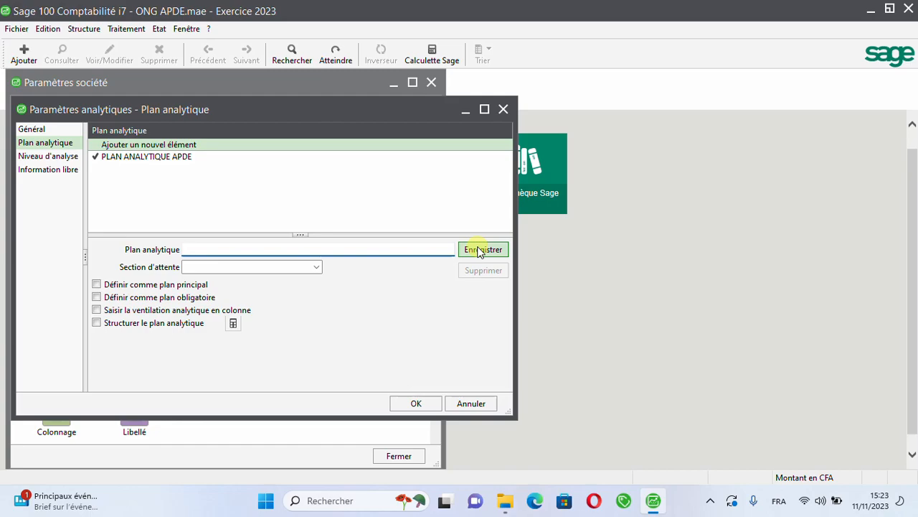
{"action": "left_click", "coordinate": [423, 409]}
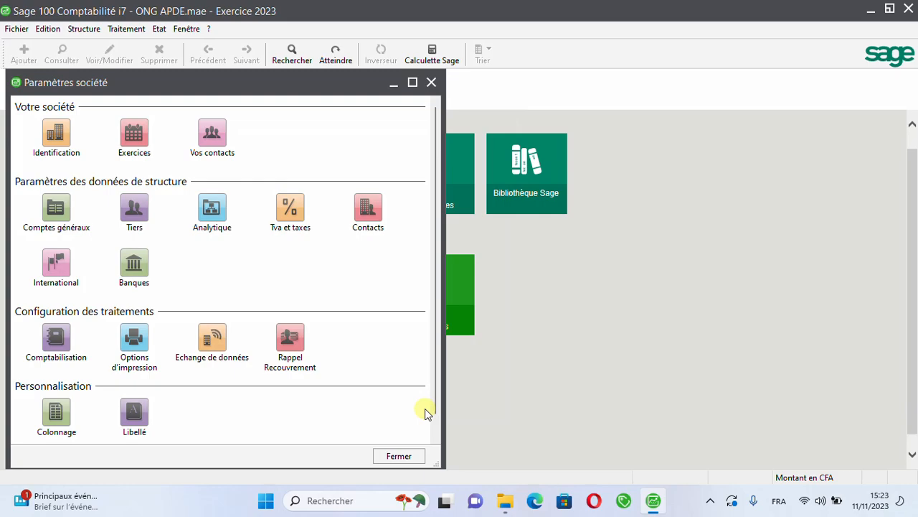
{"action": "left_click", "coordinate": [432, 84]}
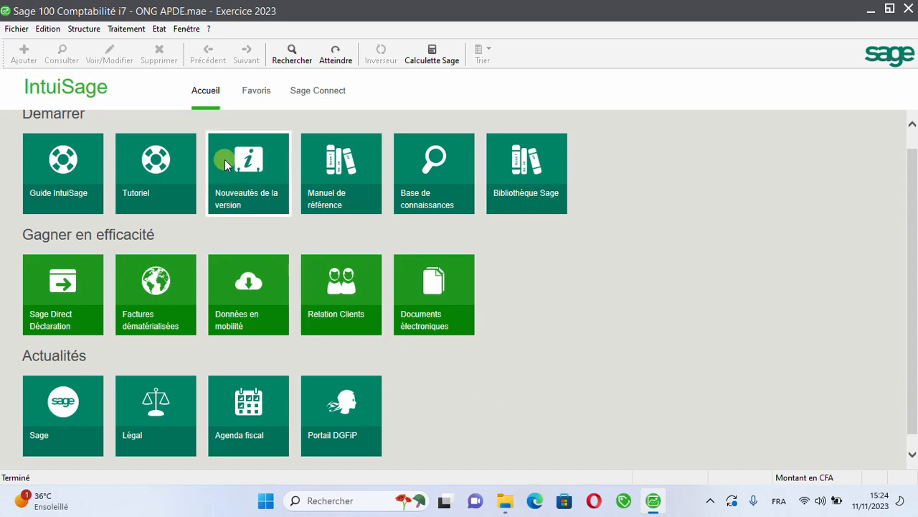
Step: Open the analytical plan's list of sections and start a new section in PLAN ANALYTIQUE APDE
{"action": "left_click", "coordinate": [83, 29]}
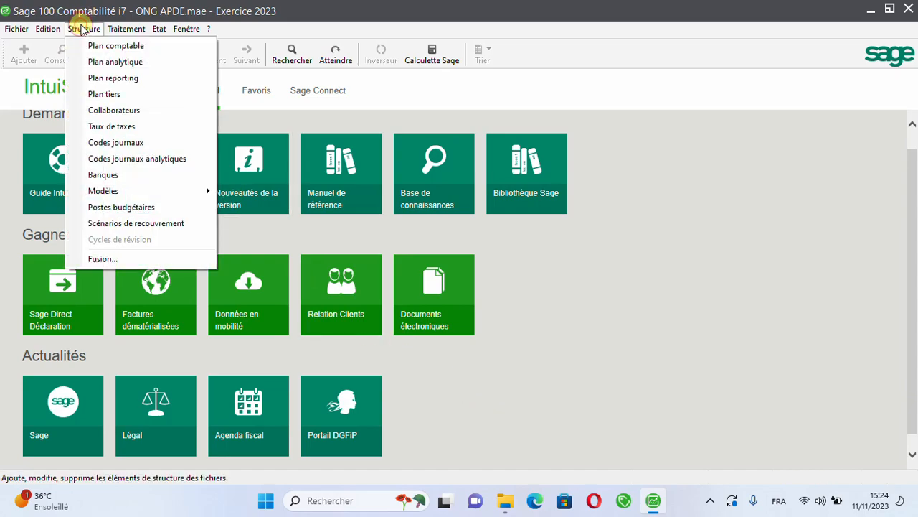
{"action": "left_click", "coordinate": [99, 63]}
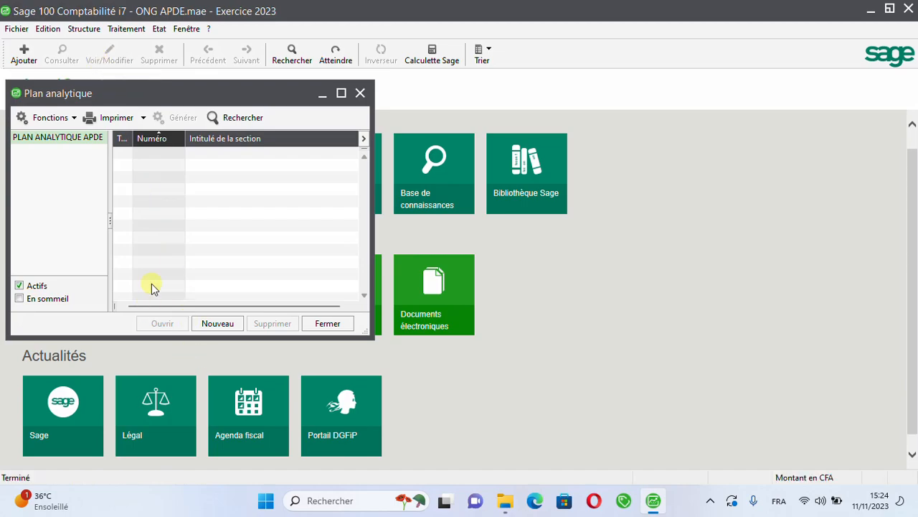
{"action": "left_click", "coordinate": [218, 323]}
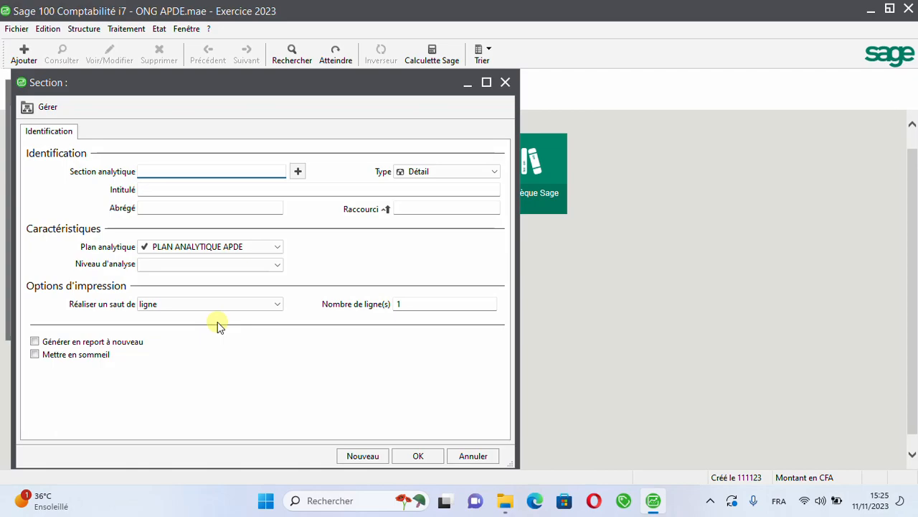
Step: Give the new analytical section the number OPT111, keeping its type as Détail
{"action": "type", "text": "OPT111"}
{"action": "key", "text": "Tab"}
{"action": "key", "text": "Tab"}
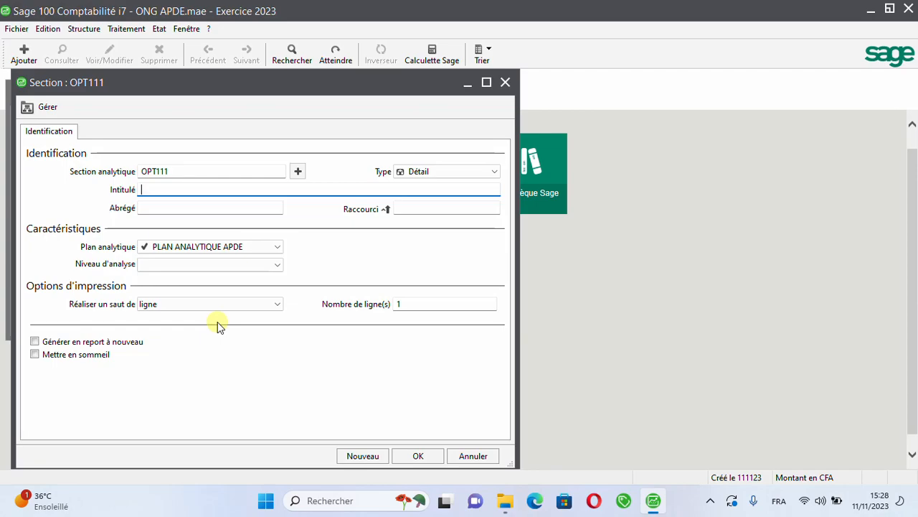
Step: Title section OPT111 MISE EN PLACE/CLPDE, accept the proposed short name, and save it while starting another section
{"action": "type", "text": "MISE EN PLAV"}
{"action": "key", "text": "BackSpace"}
{"action": "type", "text": "CE"}
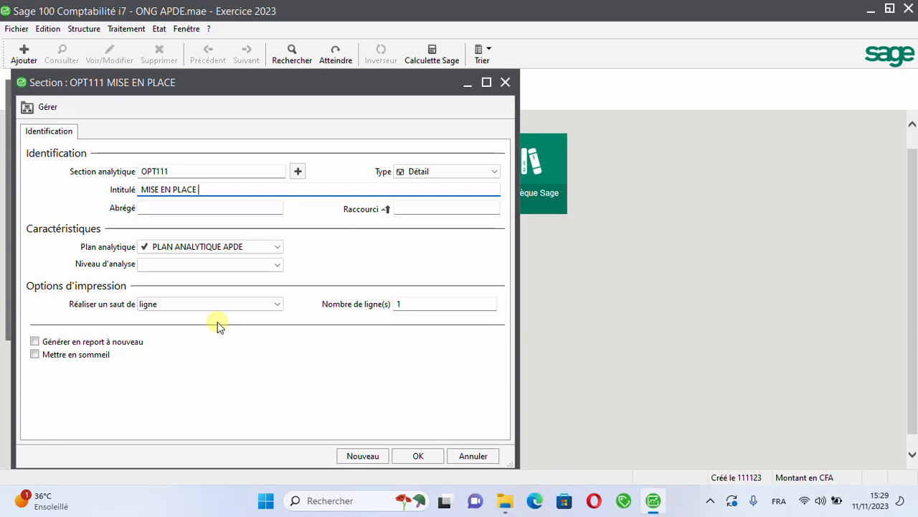
{"action": "type", "text": "/"}
{"action": "type", "text": "CL"}
{"action": "type", "text": "PDE"}
{"action": "key", "text": "Tab"}
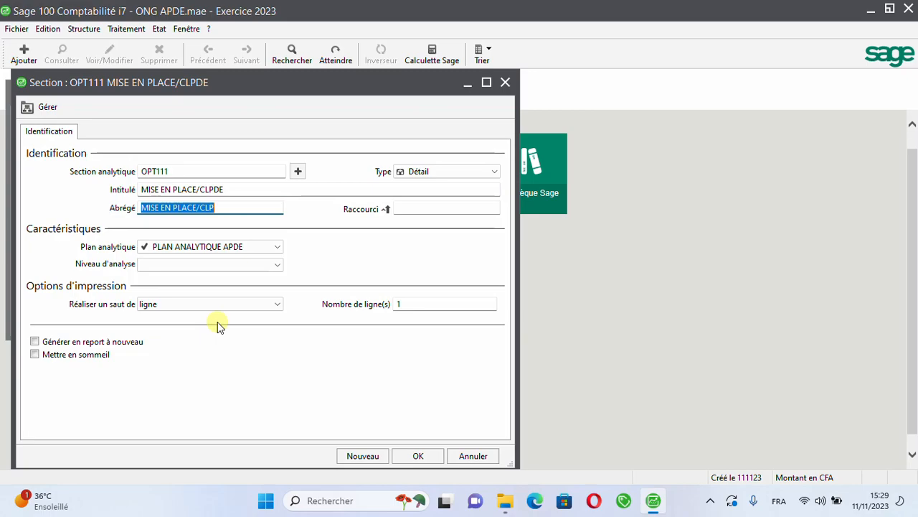
{"action": "left_click", "coordinate": [353, 460]}
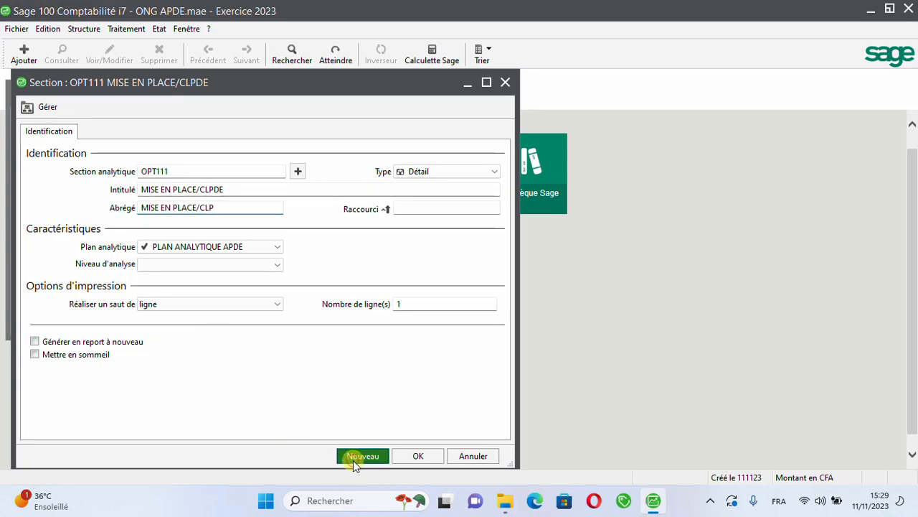
Step: Give the second analytical section the number OPT112, keeping its type as Détail
{"action": "type", "text": "OPT112"}
{"action": "key", "text": "Tab"}
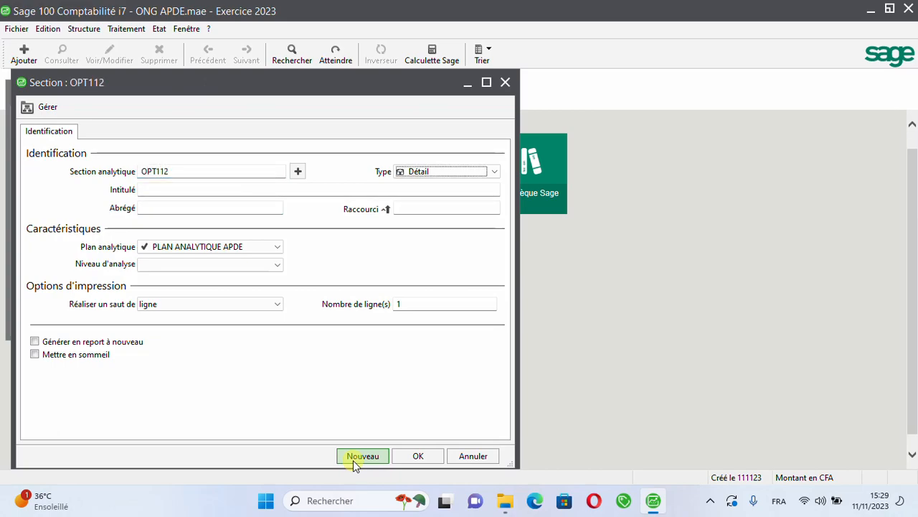
{"action": "key", "text": "Tab"}
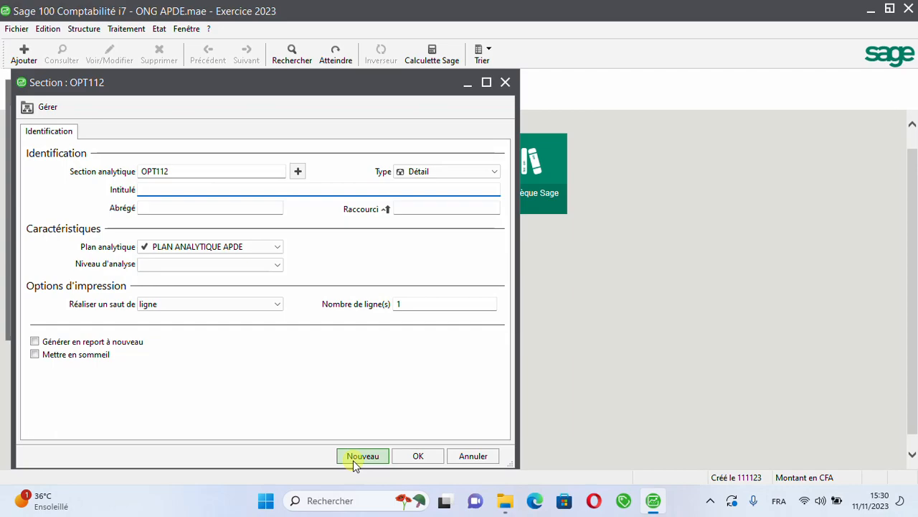
Step: Title section OPT112 PC MULTI-SECT-DES ENFANTS, accept the proposed short name, and save it while starting another section
{"action": "type", "text": "PC"}
{"action": "type", "text": "MULTI-SECTOI"}
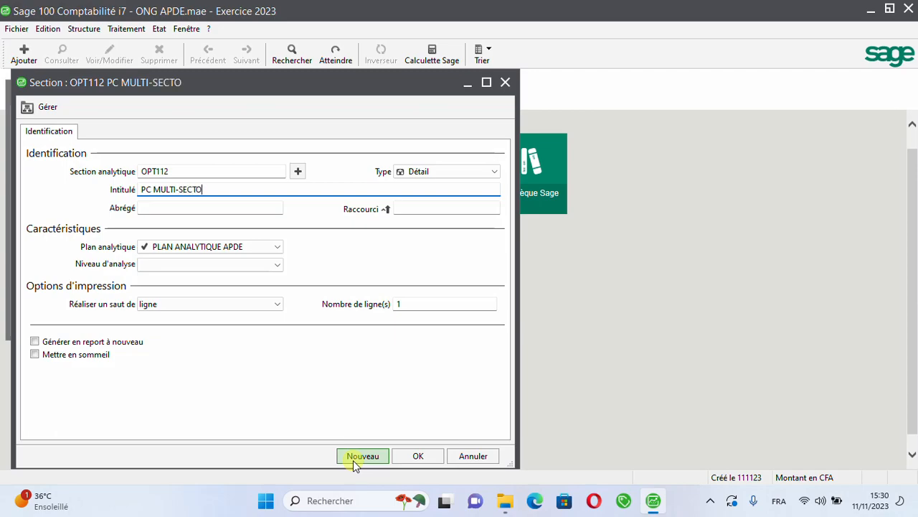
{"action": "key", "text": "BackSpace"}
{"action": "type", "text": "RI"}
{"action": "key", "text": "BackSpace"}
{"action": "key", "text": "BackSpace"}
{"action": "key", "text": "BackSpace"}
{"action": "type", "text": "-DES ENFANTS"}
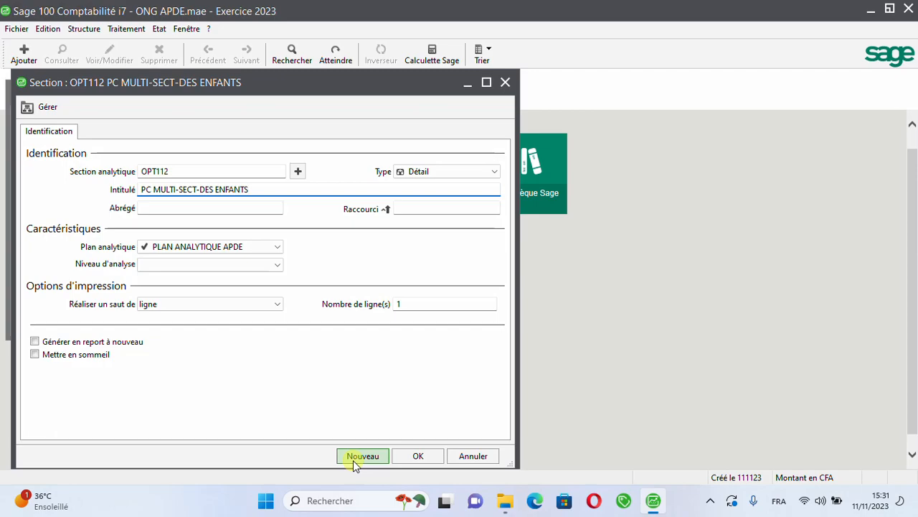
{"action": "key", "text": "Tab"}
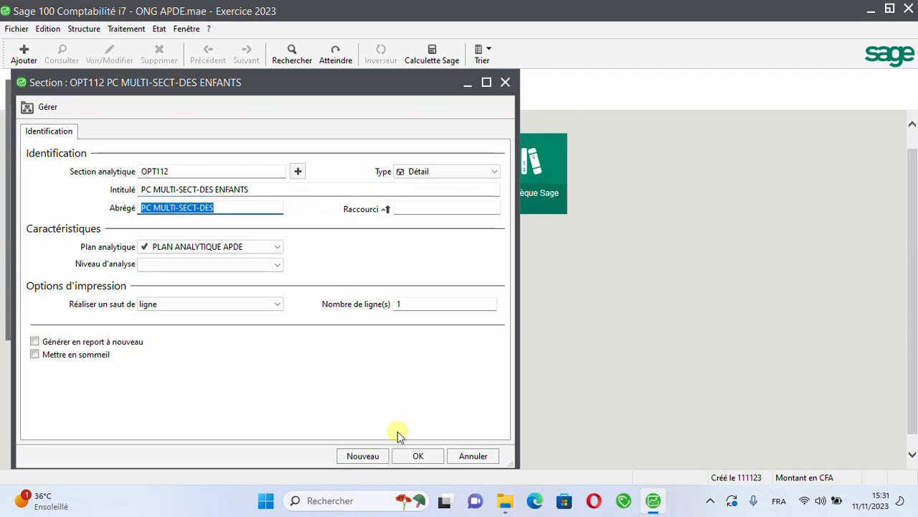
{"action": "left_click", "coordinate": [364, 457]}
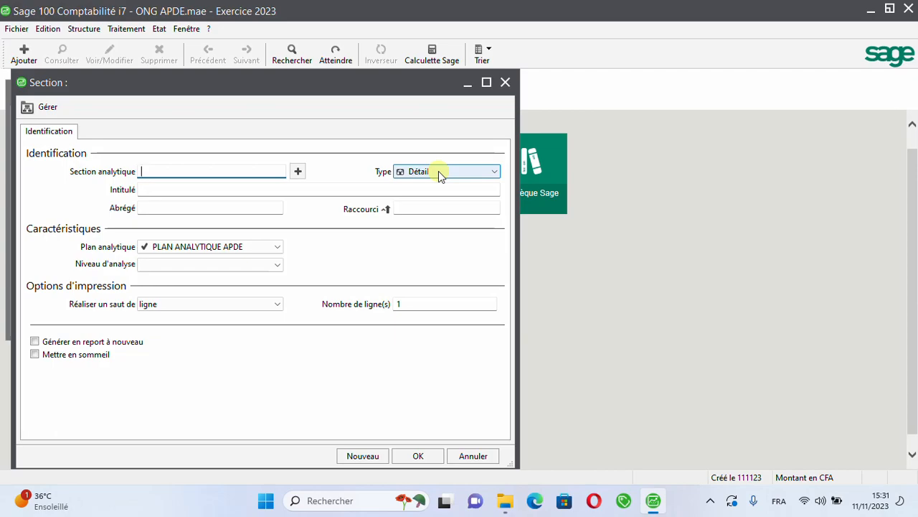
Step: Give the third analytical section the number OPT113, keeping its type as Détail
{"action": "type", "text": "OPT113"}
{"action": "key", "text": "Tab"}
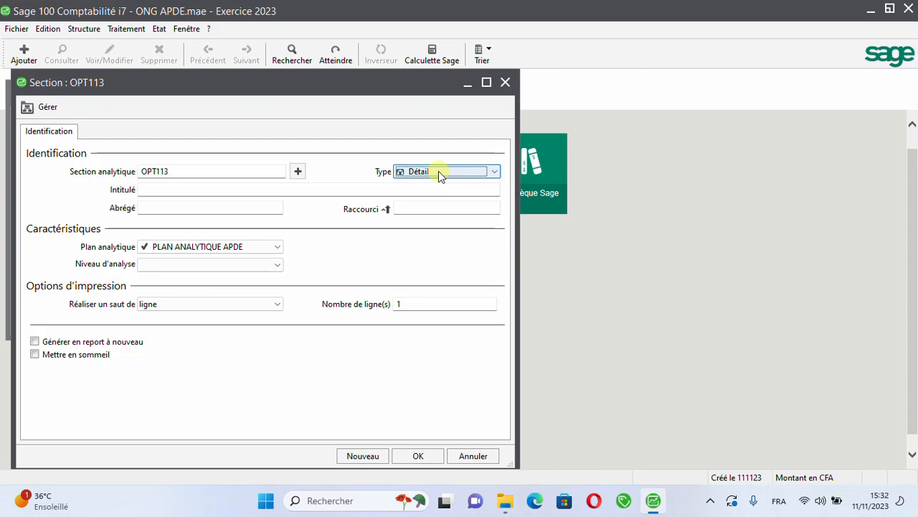
{"action": "key", "text": "Tab"}
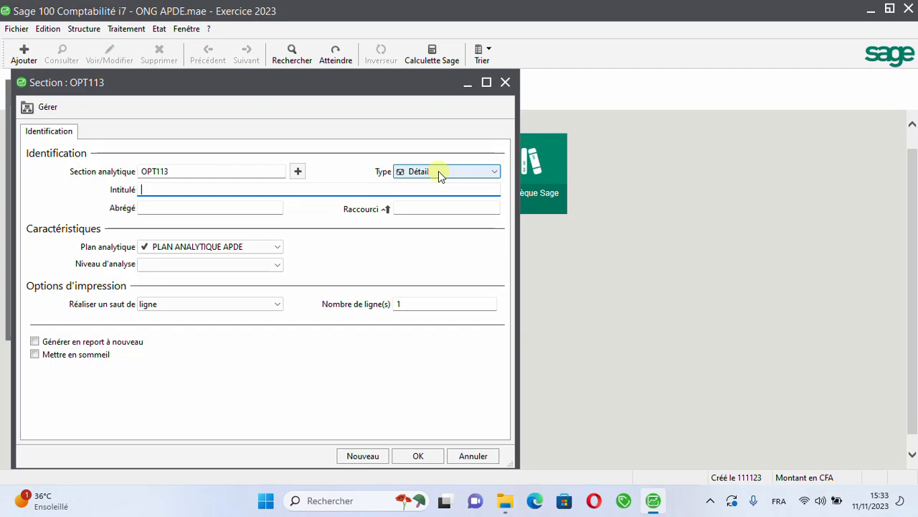
Step: Enter RECHERCHE TE RENIFICATION DES ENFAN as the title of section OPT113
{"action": "type", "text": "RECHERCHE TE"}
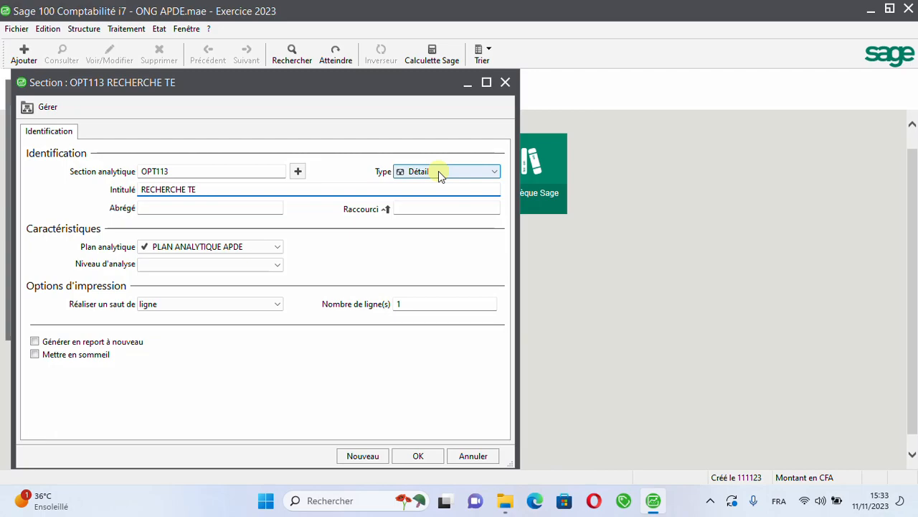
{"action": "type", "text": " RENIFICATION"}
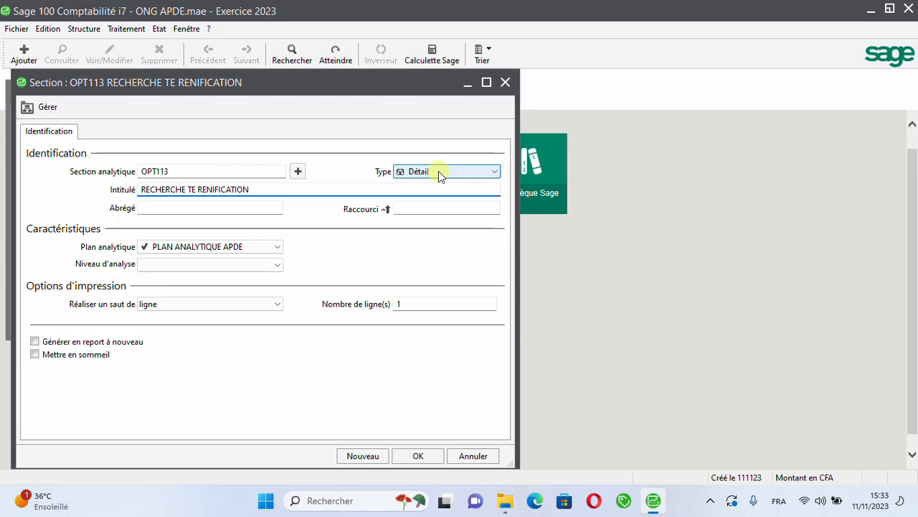
{"action": "type", "text": " DES ENFAN"}
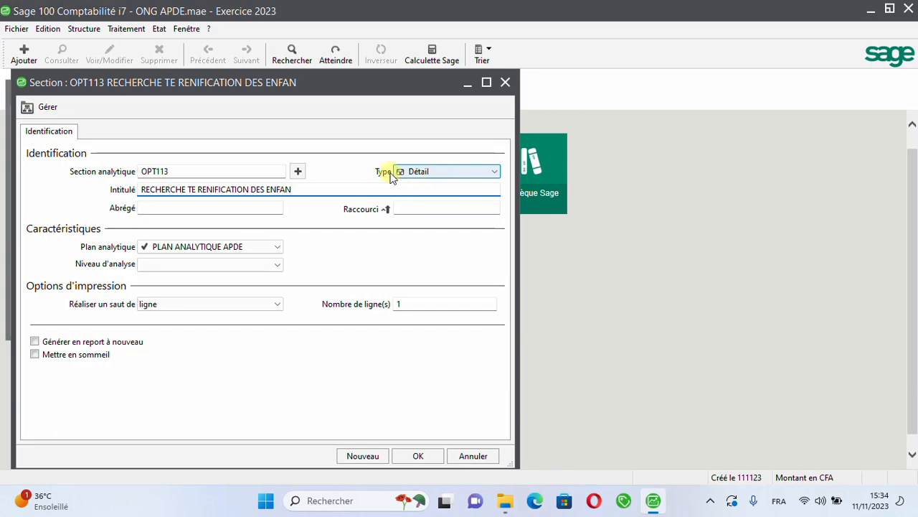
Step: Shorten the title of OPT113 to RECHERCHE TE RENIFICATION/ENFANTS, accept the short name, and save it while starting another section
{"action": "left_click", "coordinate": [267, 189]}
{"action": "key", "text": "BackSpace"}
{"action": "key", "text": "BackSpace"}
{"action": "key", "text": "BackSpace"}
{"action": "key", "text": "BackSpace"}
{"action": "key", "text": "BackSpace"}
{"action": "type", "text": "/"}
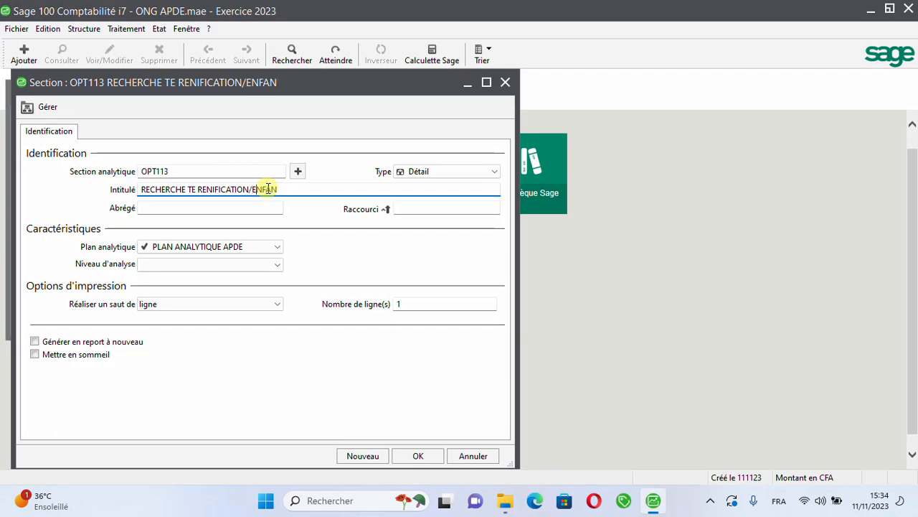
{"action": "type", "text": "TS"}
{"action": "key", "text": "Tab"}
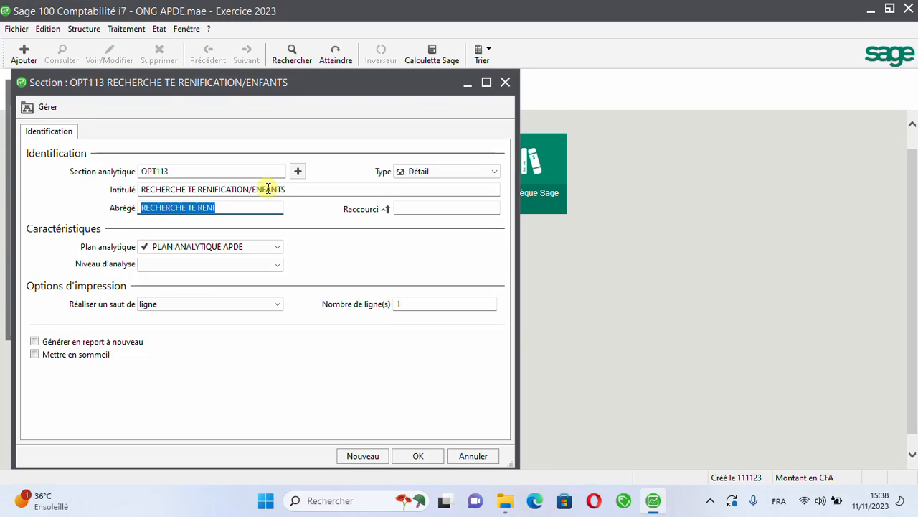
{"action": "left_click", "coordinate": [358, 452]}
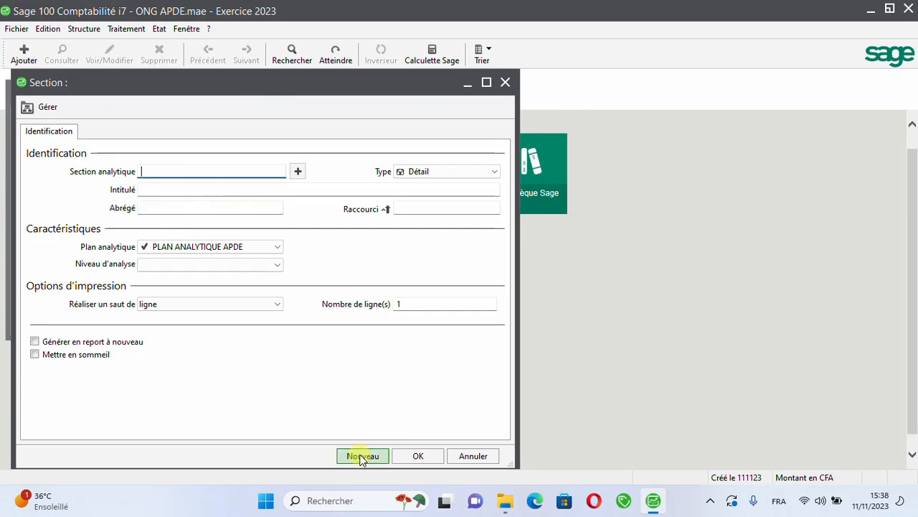
Step: Give the fourth analytical section the number OPT114, keeping its type as Détail
{"action": "type", "text": "OPT114"}
{"action": "key", "text": "Tab"}
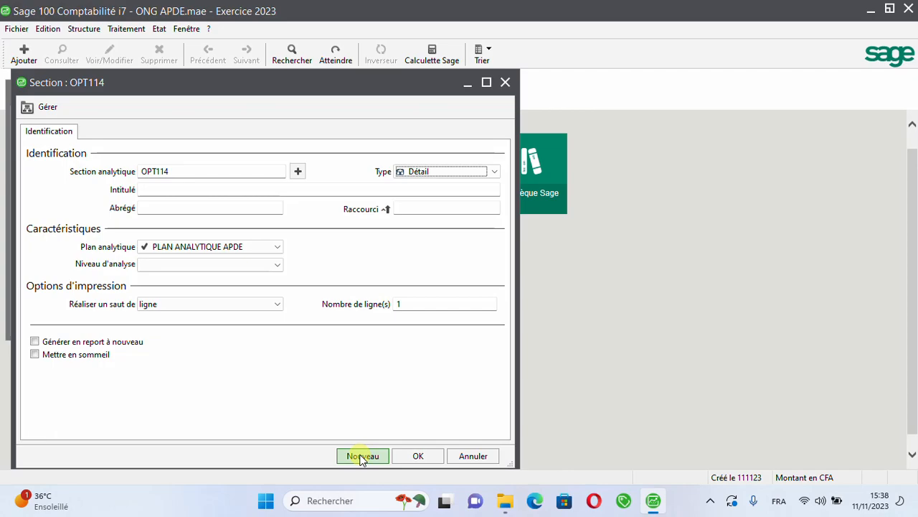
{"action": "key", "text": "Tab"}
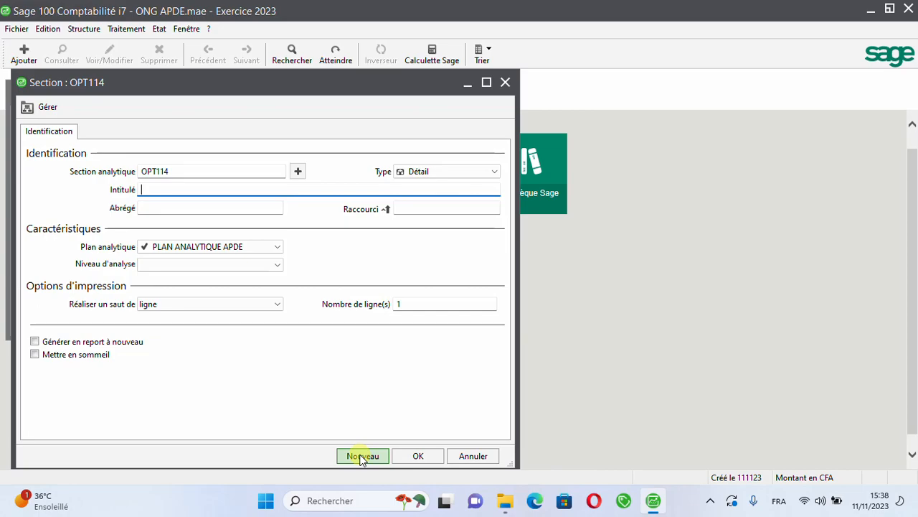
Step: Enter COUTS DU PERSONNELS as the title of section OPT114
{"action": "type", "text": "COUTS DU PE"}
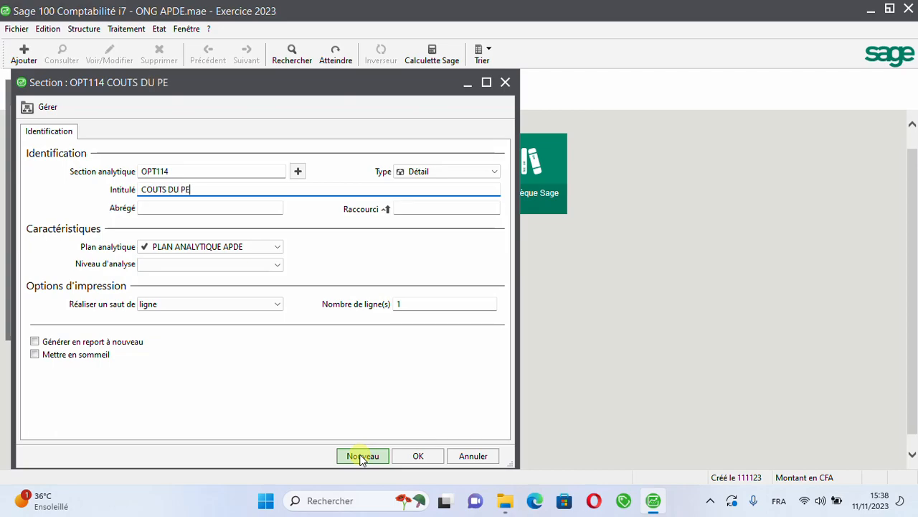
{"action": "type", "text": "RSONNELS"}
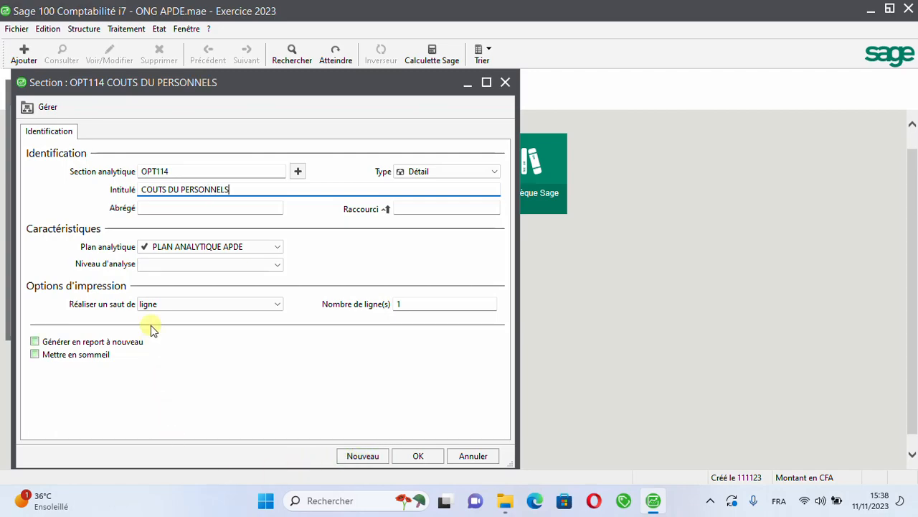
Step: Correct the title of OPT114 to COÛTS DU PERSONNELS, accept the short name, and save it while starting another section
{"action": "left_click", "coordinate": [156, 192]}
{"action": "key", "text": "BackSpace"}
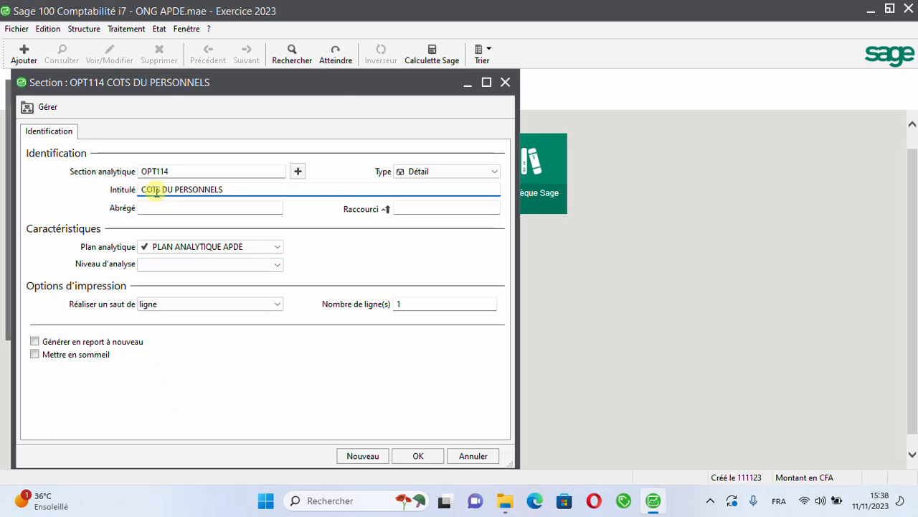
{"action": "type", "text": "Û"}
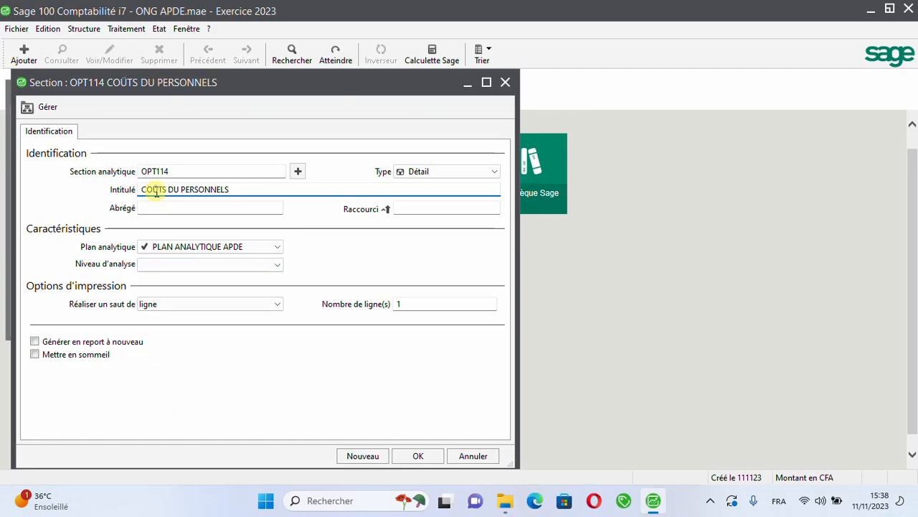
{"action": "key", "text": "BackSpace"}
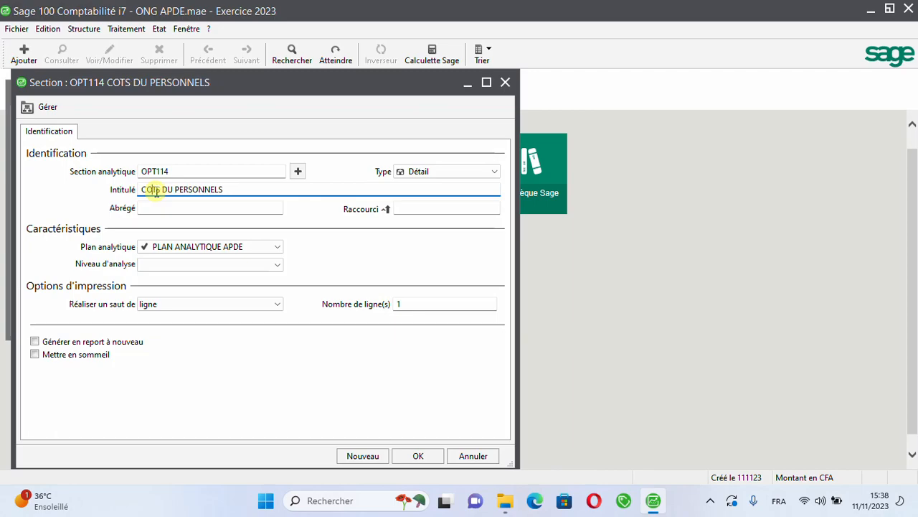
{"action": "type", "text": "Û"}
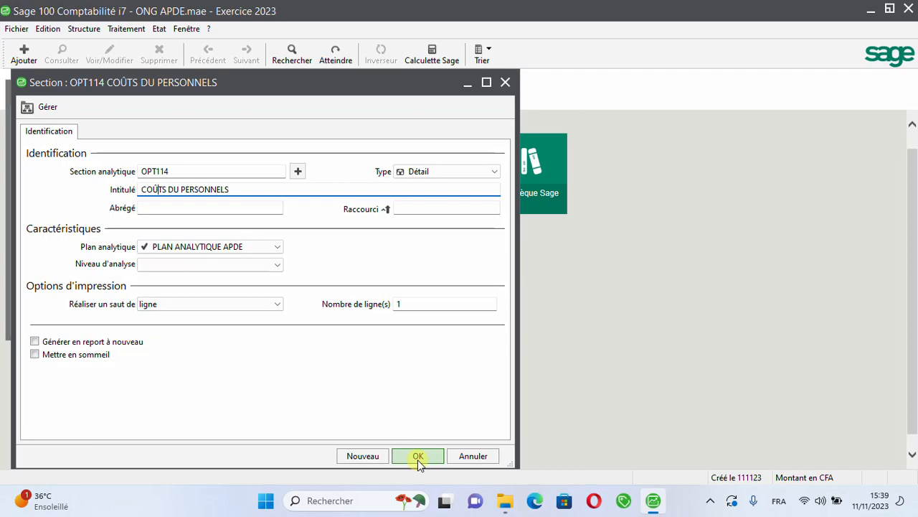
{"action": "key", "text": "Tab"}
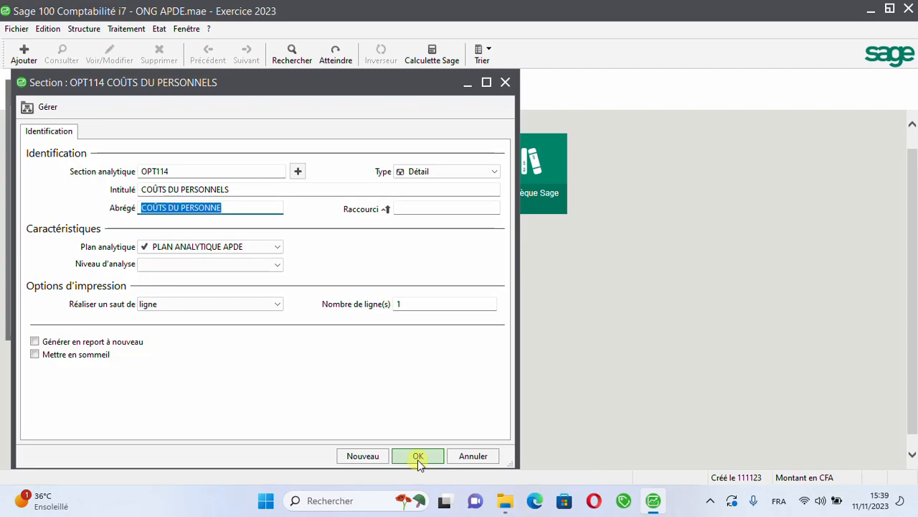
{"action": "left_click", "coordinate": [364, 456]}
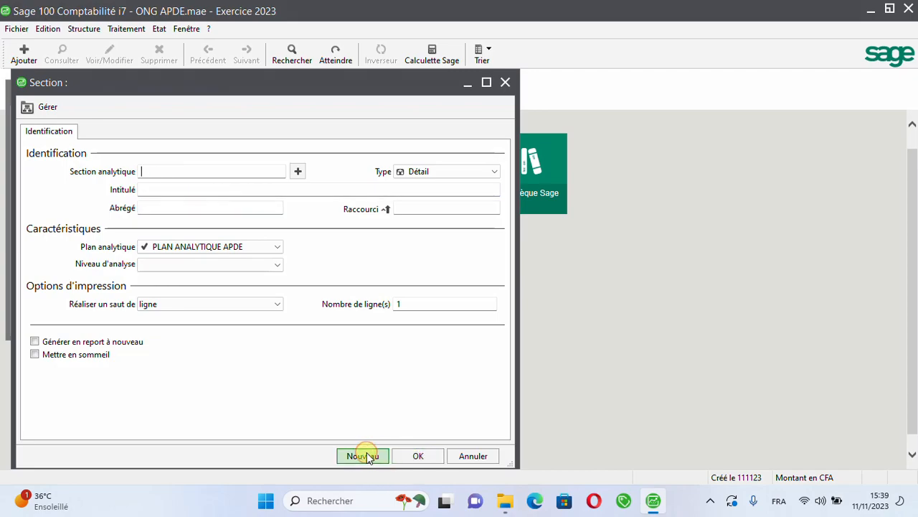
Step: Give the fifth analytical section the number OPT115, keeping its type as Détail
{"action": "type", "text": "OPT115"}
{"action": "key", "text": "Tab"}
{"action": "key", "text": "Tab"}
Step: Enter RENFORCEMENT as the beginning of the fifth analytical section's title
{"action": "type", "text": "RE"}
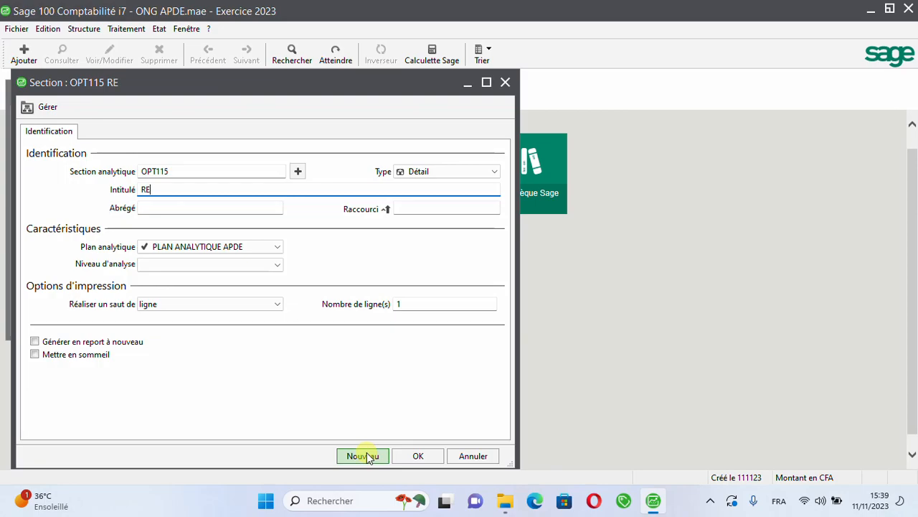
{"action": "type", "text": "NFORCE"}
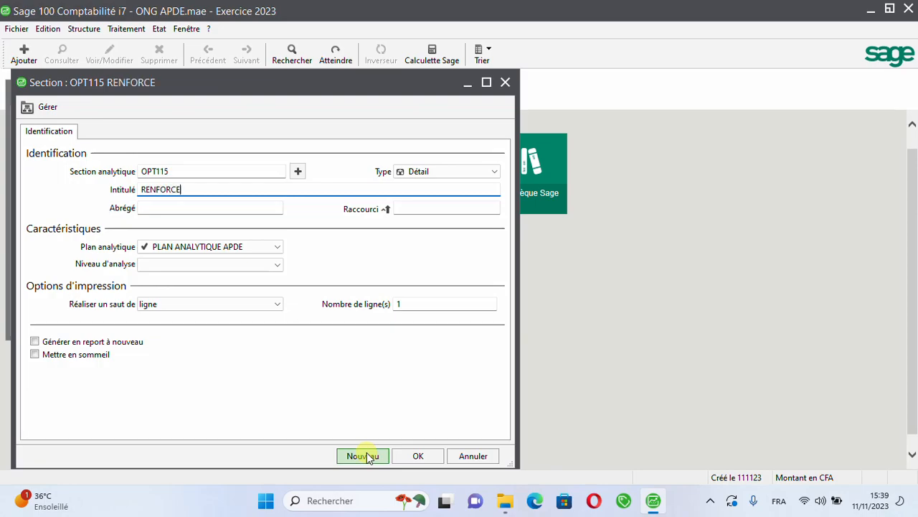
{"action": "type", "text": "MENTDE"}
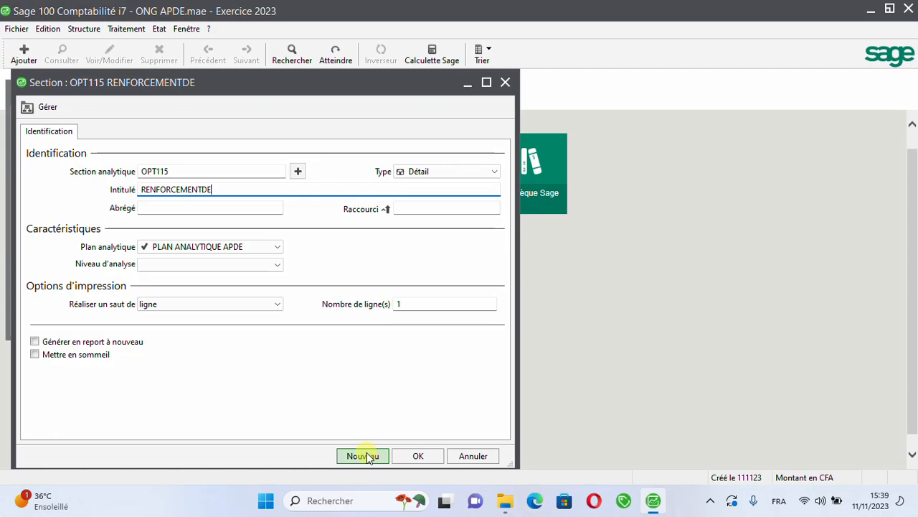
{"action": "type", "text": "S SER"}
{"action": "key", "text": "BackSpace"}
{"action": "key", "text": "BackSpace"}
{"action": "key", "text": "BackSpace"}
{"action": "key", "text": "BackSpace"}
{"action": "key", "text": "BackSpace"}
{"action": "key", "text": "BackSpace"}
{"action": "key", "text": "BackSpace"}
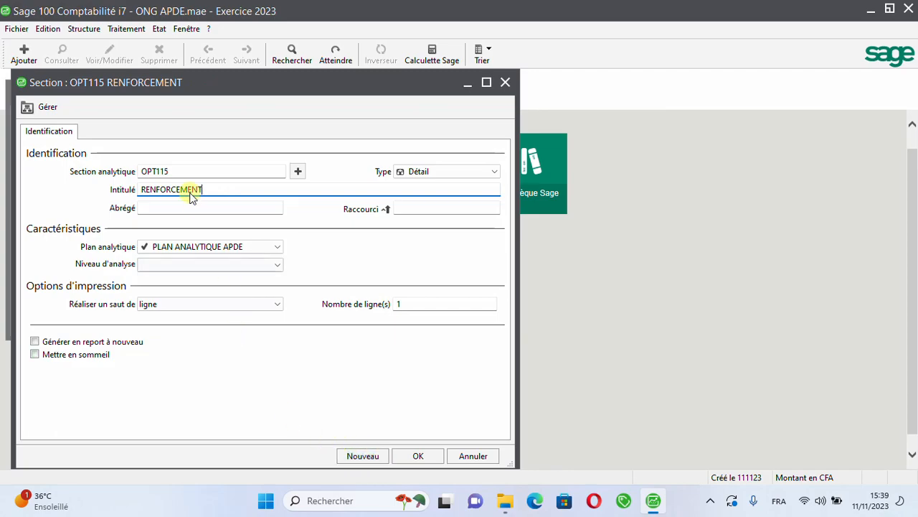
Step: Renumber the RENFORCEMENT section as OPT221, keeping its type as Détail
{"action": "left_click", "coordinate": [178, 172]}
{"action": "key", "text": "BackSpace"}
{"action": "key", "text": "BackSpace"}
{"action": "key", "text": "BackSpace"}
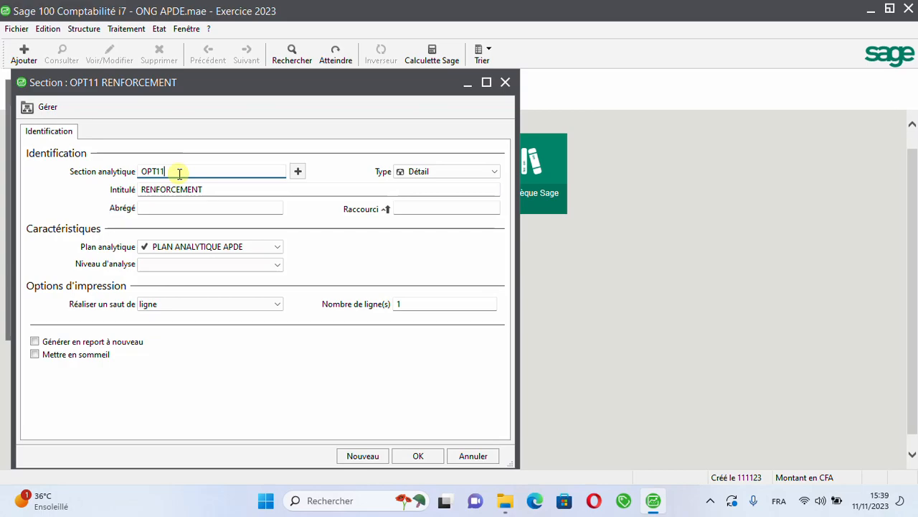
{"action": "type", "text": "2"}
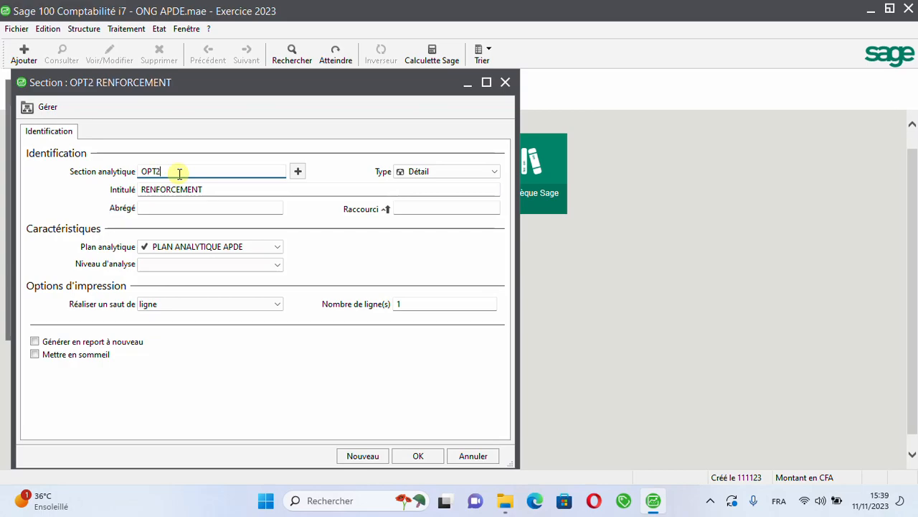
{"action": "type", "text": "21"}
{"action": "key", "text": "Tab"}
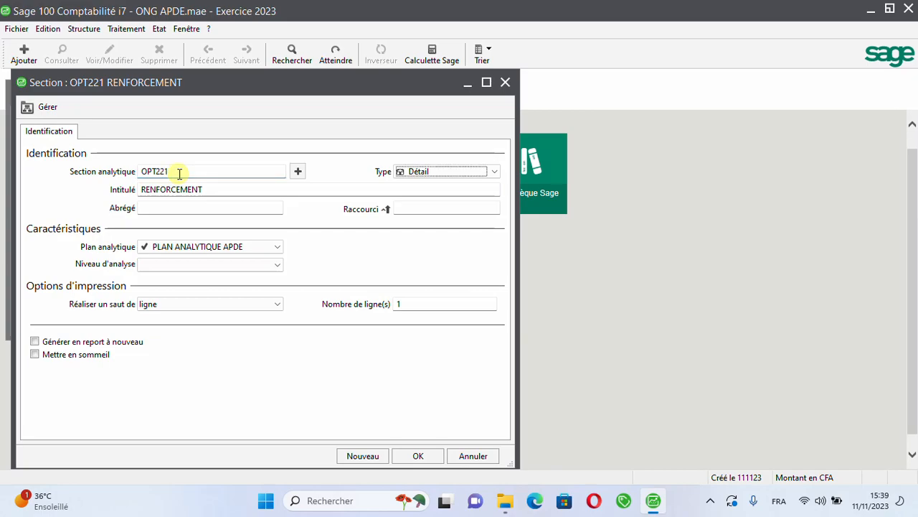
{"action": "key", "text": "Tab"}
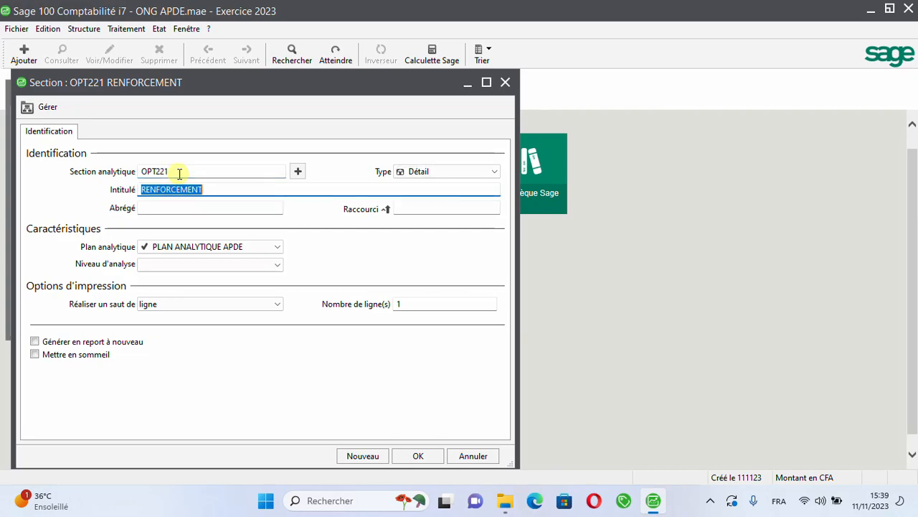
Step: Complete the title of section OPT221 as RENFORCEMENT DES SERVICES/EAE and fill in its default short name
{"action": "left_click", "coordinate": [215, 189]}
{"action": "type", "text": "D"}
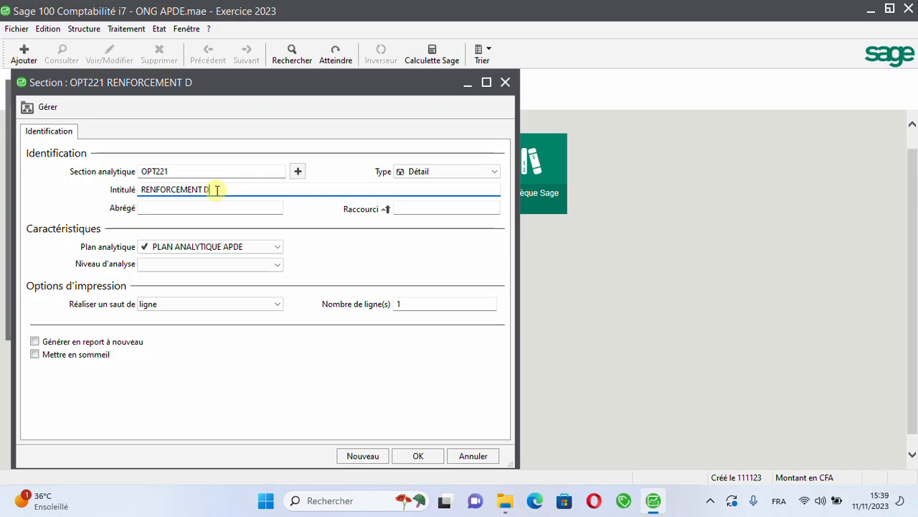
{"action": "type", "text": "ES SERVICES"}
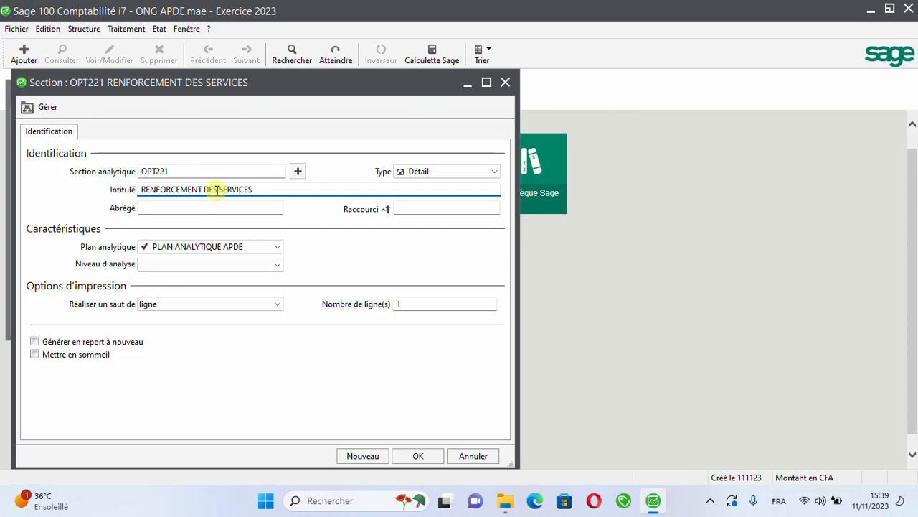
{"action": "type", "text": "/"}
{"action": "type", "text": "E"}
{"action": "key", "text": "BackSpace"}
{"action": "type", "text": "EAE"}
{"action": "key", "text": "Tab"}
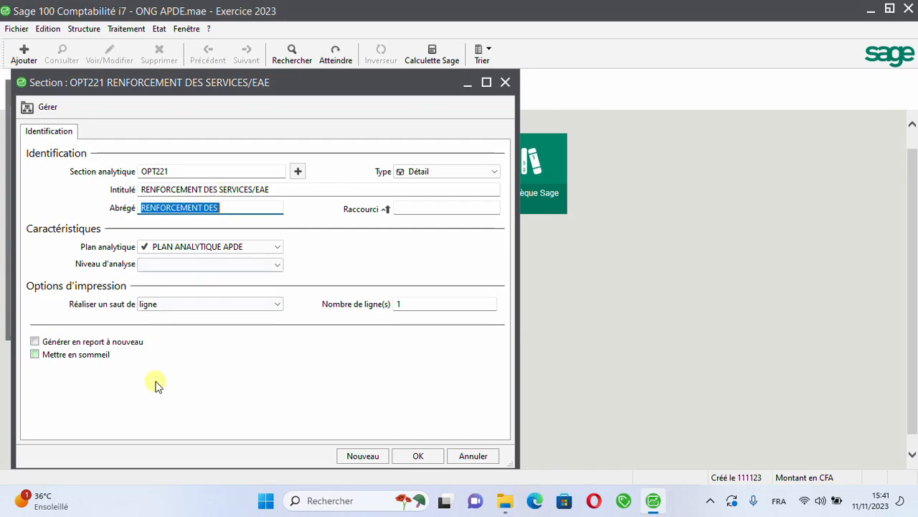
Step: Save section OPT221 and start another section numbered OPT223, keeping its type as Détail
{"action": "left_click", "coordinate": [363, 458]}
{"action": "type", "text": "OPT1"}
{"action": "key", "text": "BackSpace"}
{"action": "type", "text": "223"}
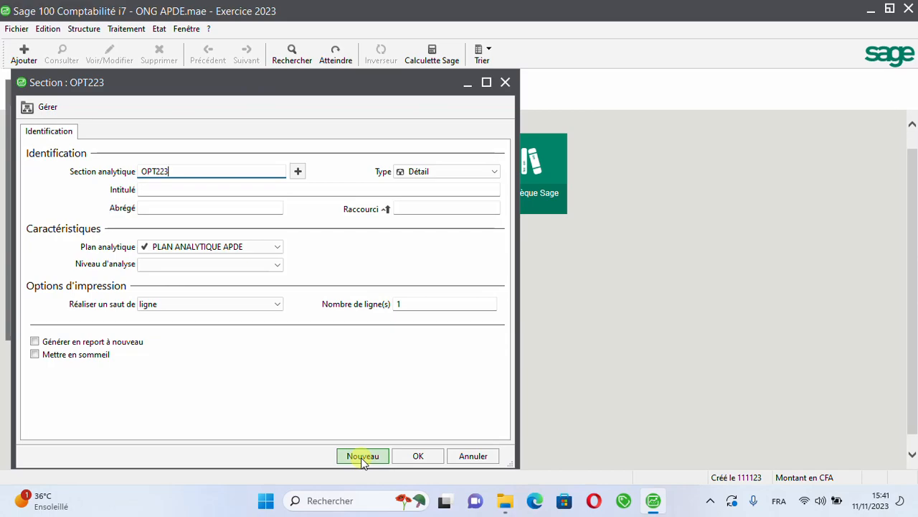
{"action": "key", "text": "Tab"}
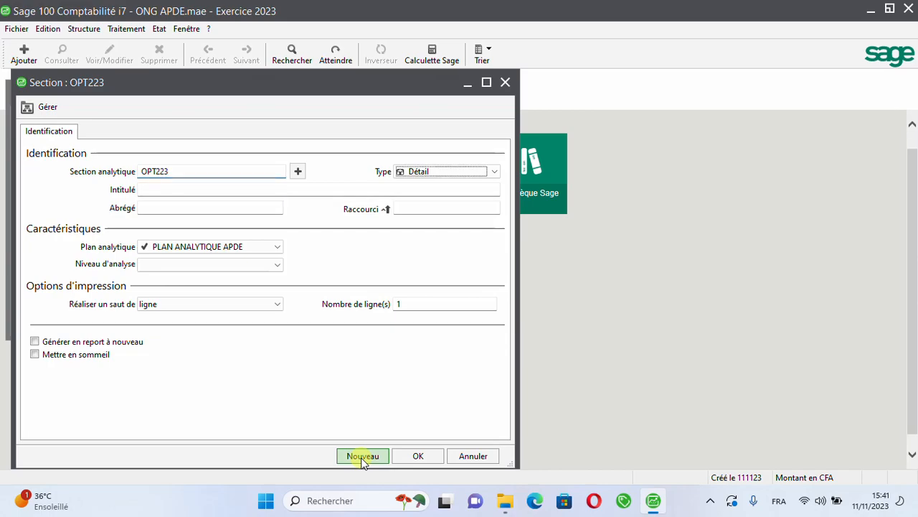
{"action": "key", "text": "Tab"}
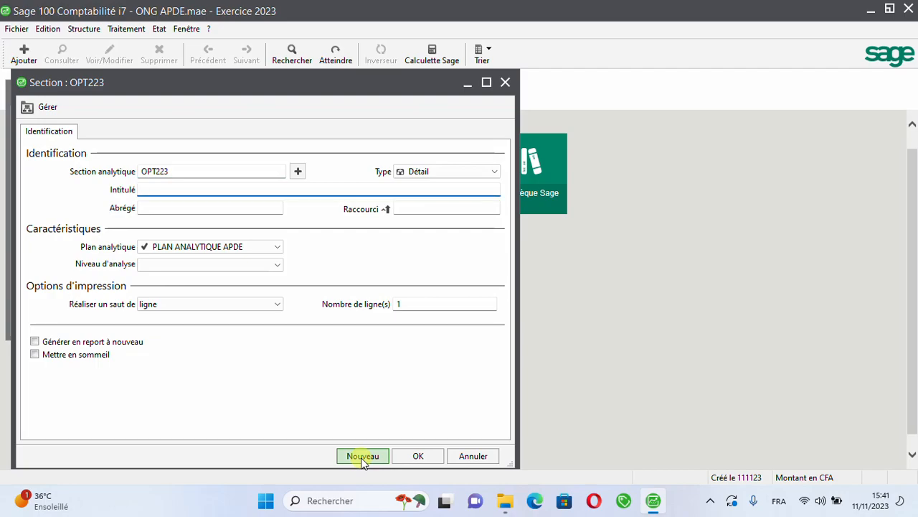
Step: Enter ACHATS DE KITS as the title of section OPT223 and fill in its default short name
{"action": "type", "text": "FOURNI"}
{"action": "key", "text": "BackSpace"}
{"action": "key", "text": "BackSpace"}
{"action": "key", "text": "BackSpace"}
{"action": "key", "text": "BackSpace"}
{"action": "key", "text": "BackSpace"}
{"action": "key", "text": "BackSpace"}
{"action": "type", "text": "ACHATS DE "}
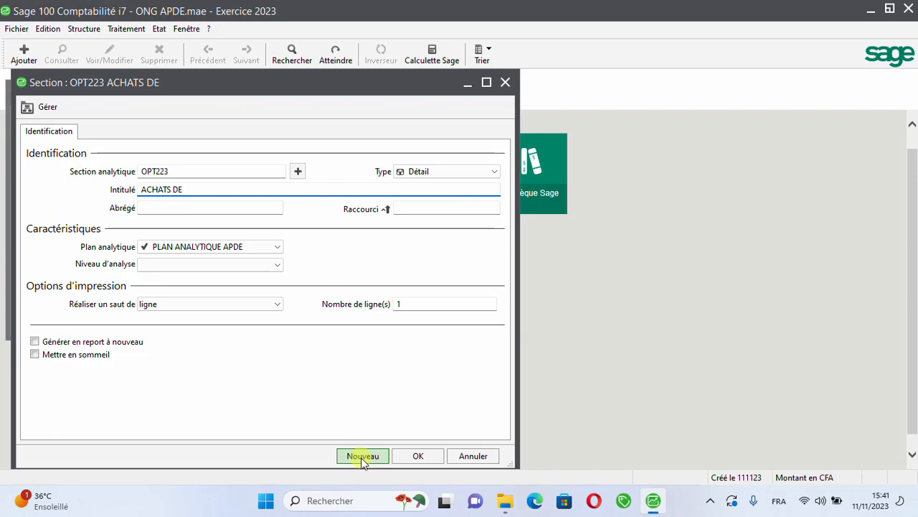
{"action": "type", "text": "KITS"}
{"action": "key", "text": "Tab"}
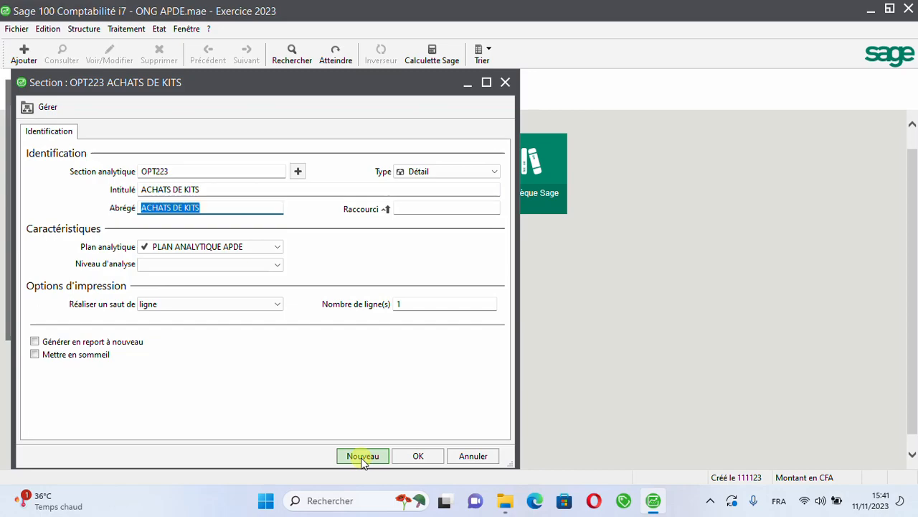
Step: Save section OPT223 and start another section numbered OPT331, keeping its type as Détail
{"action": "left_click", "coordinate": [363, 459]}
{"action": "type", "text": "PO"}
{"action": "key", "text": "BackSpace"}
{"action": "key", "text": "BackSpace"}
{"action": "type", "text": "OPT3331"}
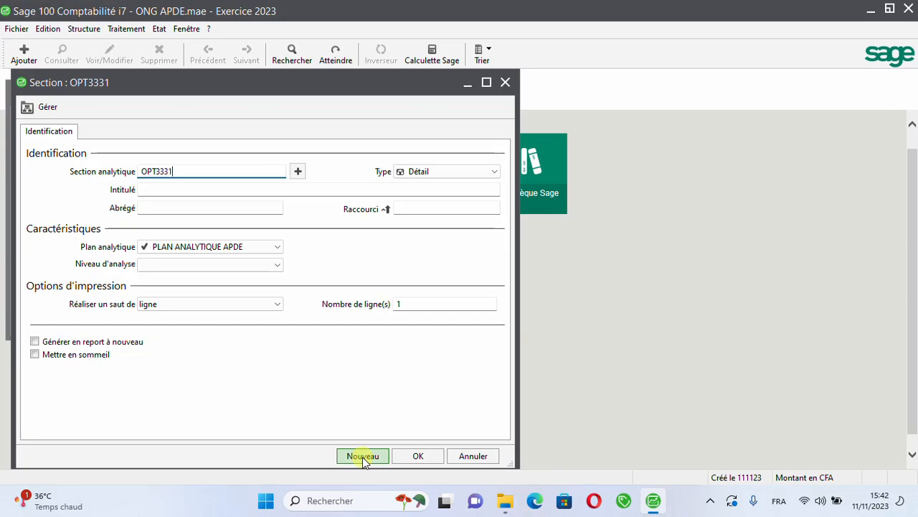
{"action": "key", "text": "BackSpace"}
{"action": "key", "text": "BackSpace"}
{"action": "type", "text": "1"}
{"action": "key", "text": "Tab"}
{"action": "key", "text": "Tab"}
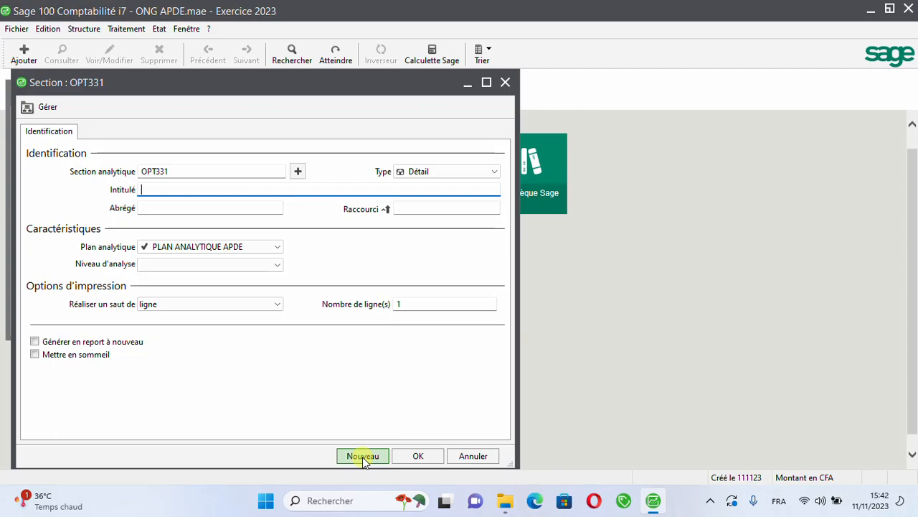
Step: Enter GESTIONS EFFICACES as the title of section OPT331
{"action": "type", "text": "GESTION"}
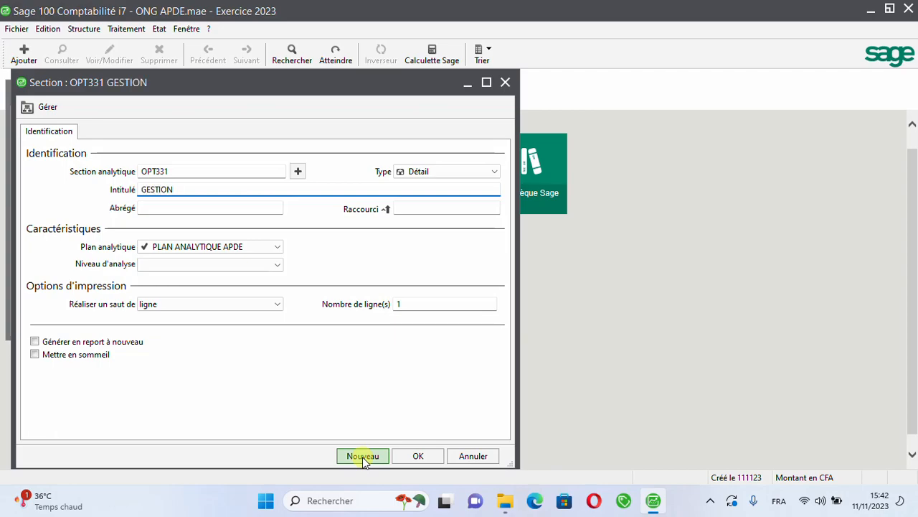
{"action": "type", "text": " EFFICACES"}
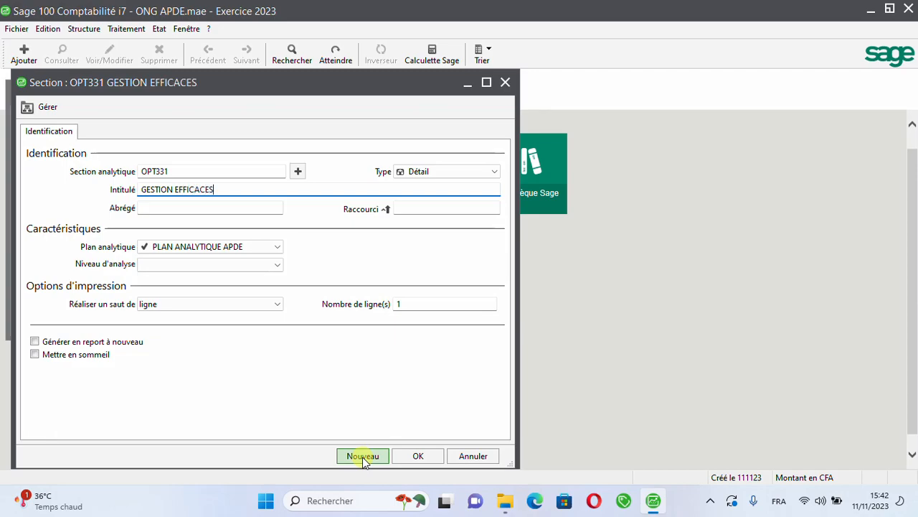
{"action": "key", "text": "Left"}
{"action": "key", "text": "Left"}
{"action": "key", "text": "Left"}
{"action": "key", "text": "Left"}
{"action": "key", "text": "Left"}
{"action": "key", "text": "Left"}
{"action": "key", "text": "Left"}
{"action": "key", "text": "Left"}
{"action": "key", "text": "Left"}
{"action": "type", "text": "S"}
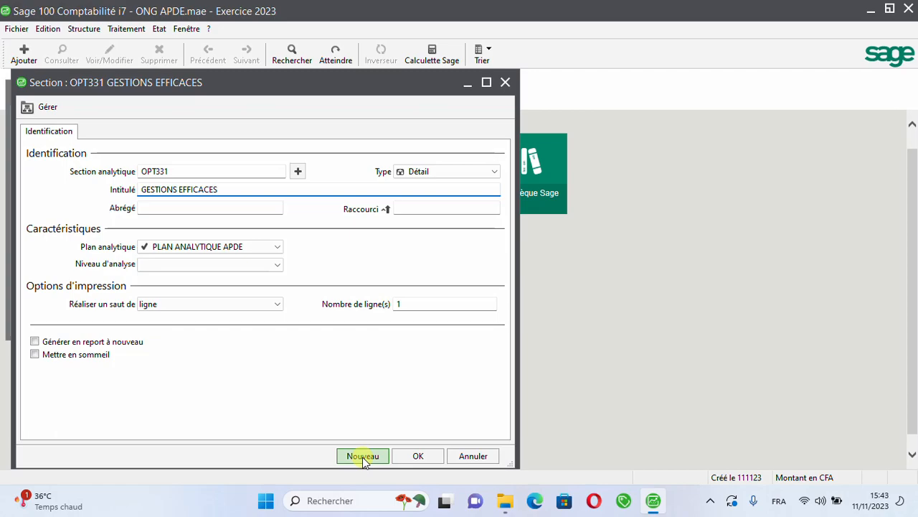
Step: Extend the title of OPT331 to GESTIONS EFFICACES/APDE, then save the section and close the analytical plan list
{"action": "type", "text": "."}
{"action": "key", "text": "BackSpace"}
{"action": "type", "text": "/APDE"}
{"action": "key", "text": "Tab"}
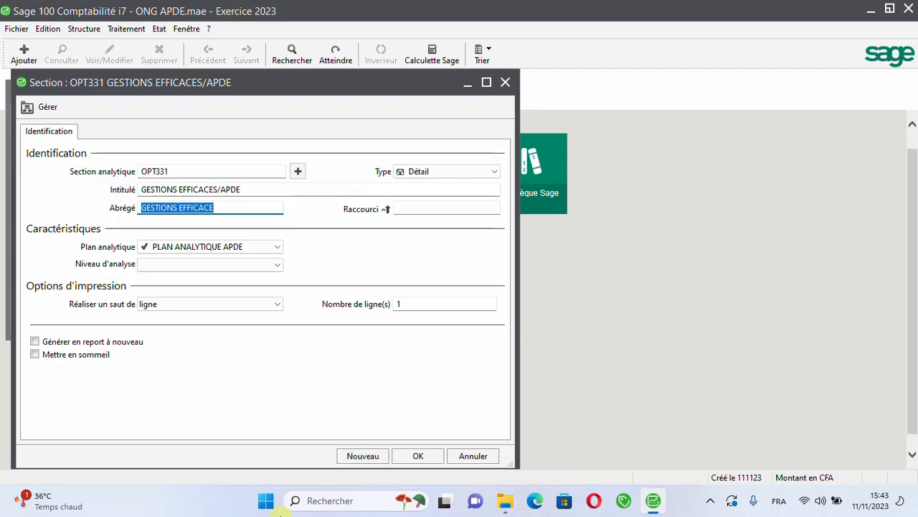
{"action": "left_click", "coordinate": [416, 456]}
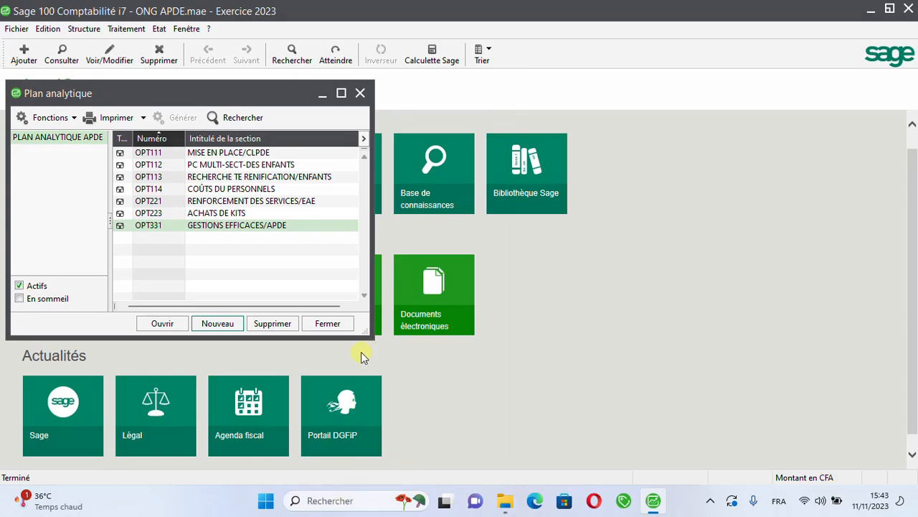
{"action": "left_click", "coordinate": [327, 323]}
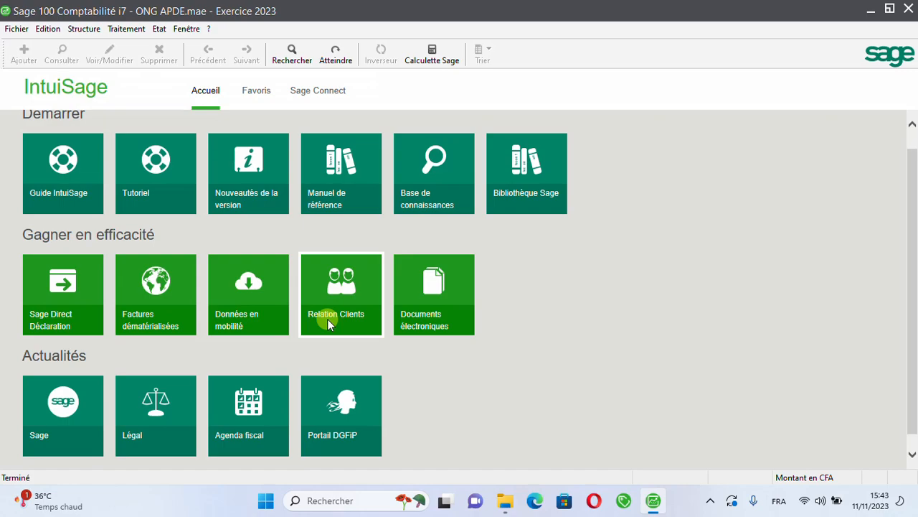
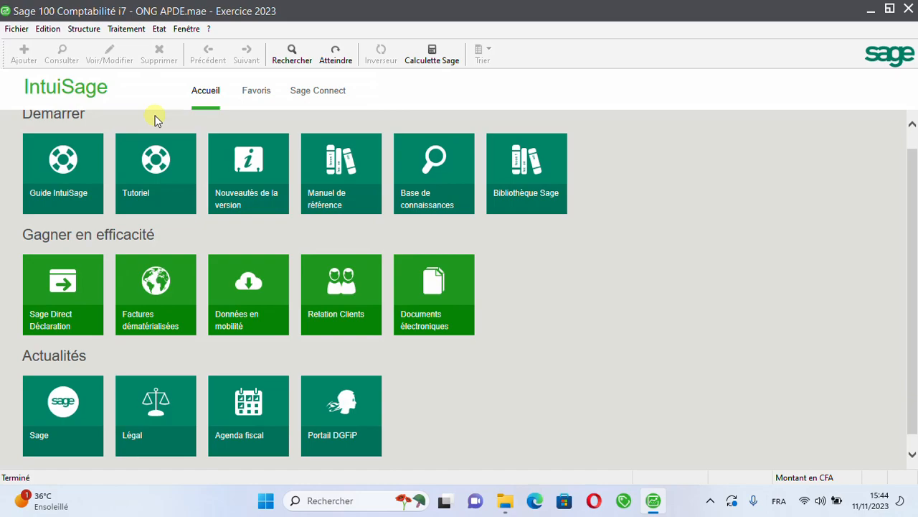
Step: Open the list of budget posts and start a new post numbered 100, keeping its type as Détail
{"action": "left_click", "coordinate": [80, 33]}
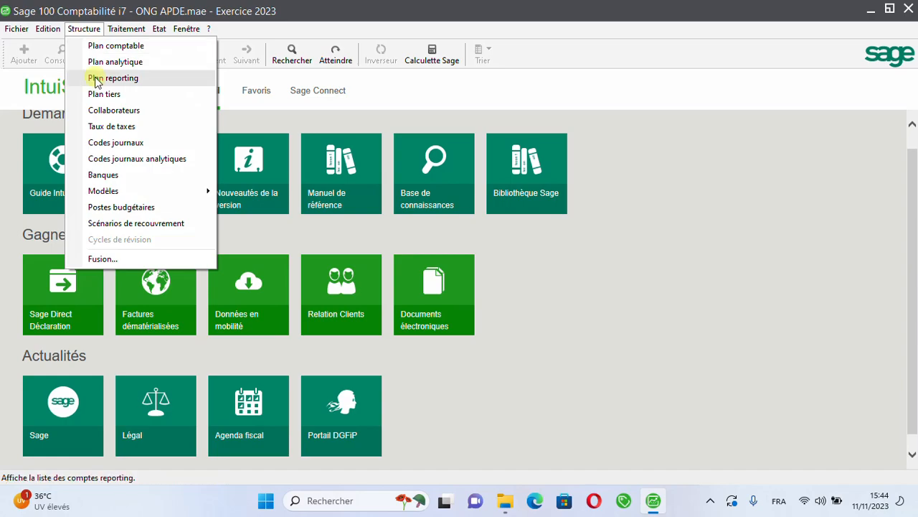
{"action": "left_click", "coordinate": [134, 215]}
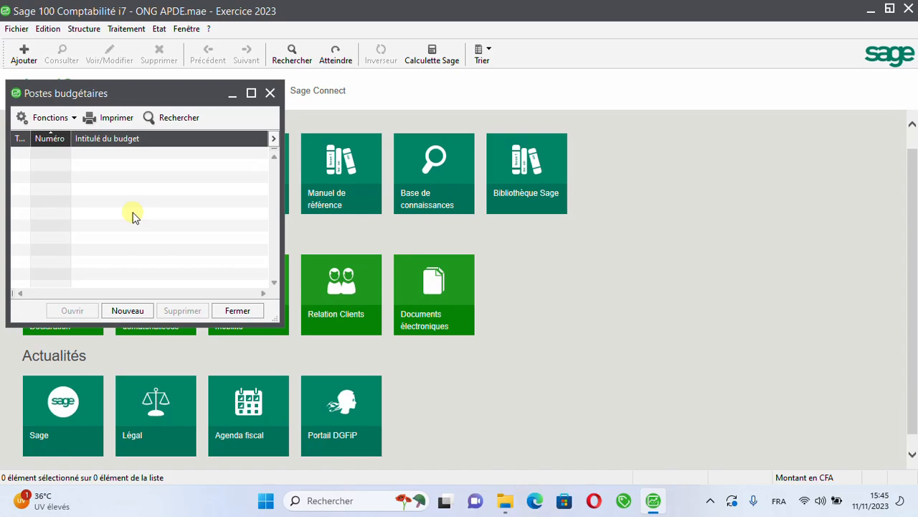
{"action": "left_click", "coordinate": [119, 314]}
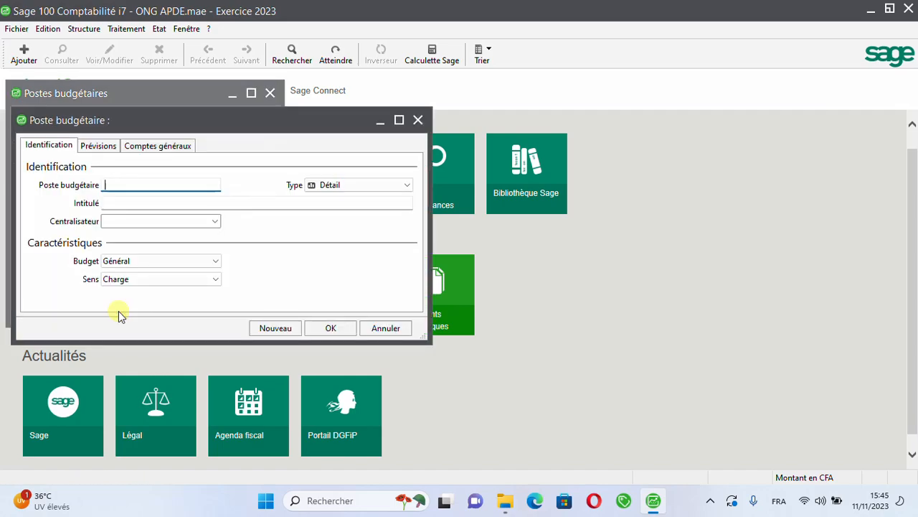
{"action": "type", "text": "100"}
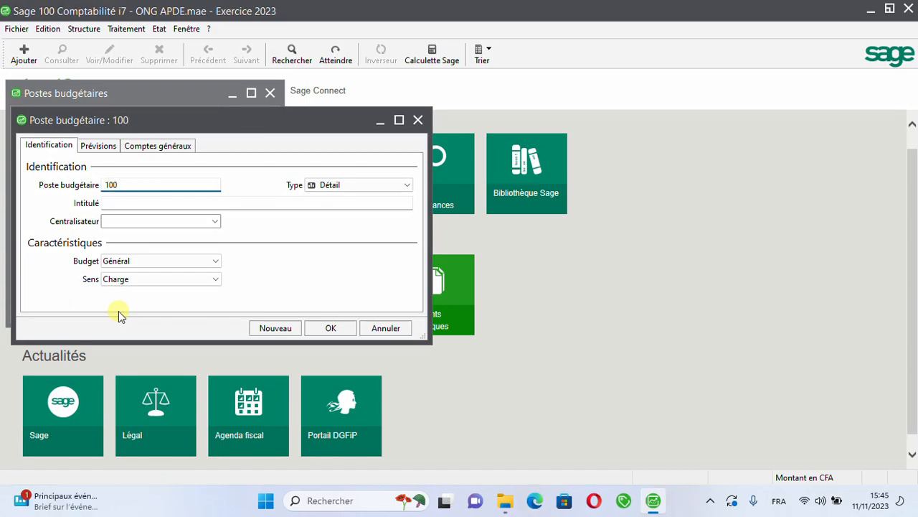
{"action": "key", "text": "Tab"}
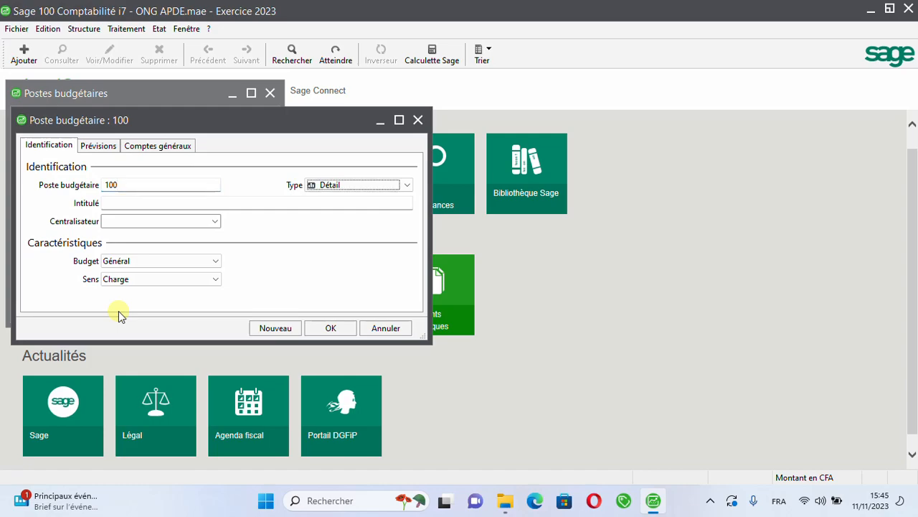
{"action": "key", "text": "Tab"}
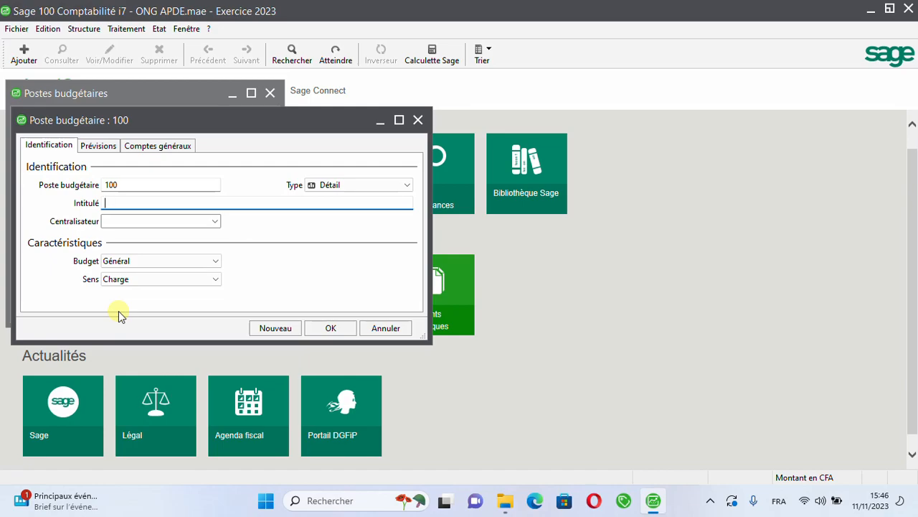
Step: Enter SUBVENTION as the title of budget post 100
{"action": "type", "text": "SUBVENTION"}
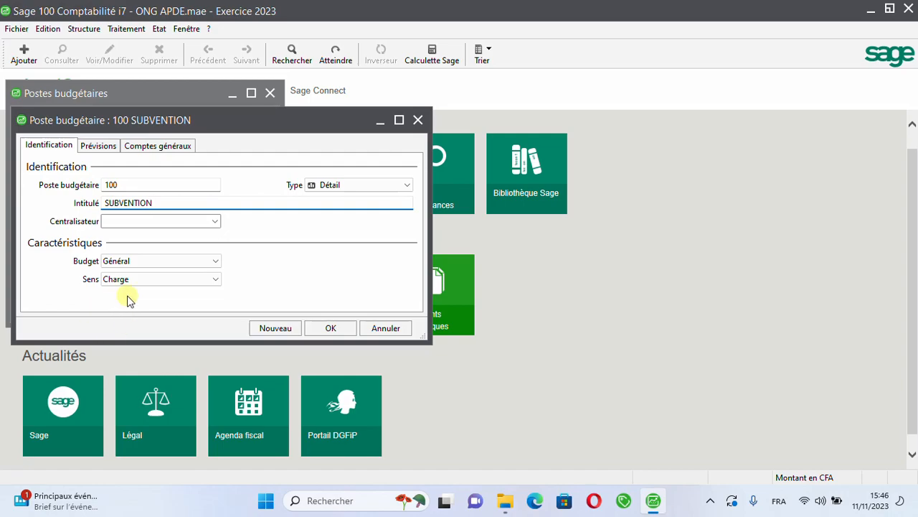
Step: Set the Sens of budget post 100 to Produit and display its forecasts for exercise 2023
{"action": "left_click", "coordinate": [214, 280]}
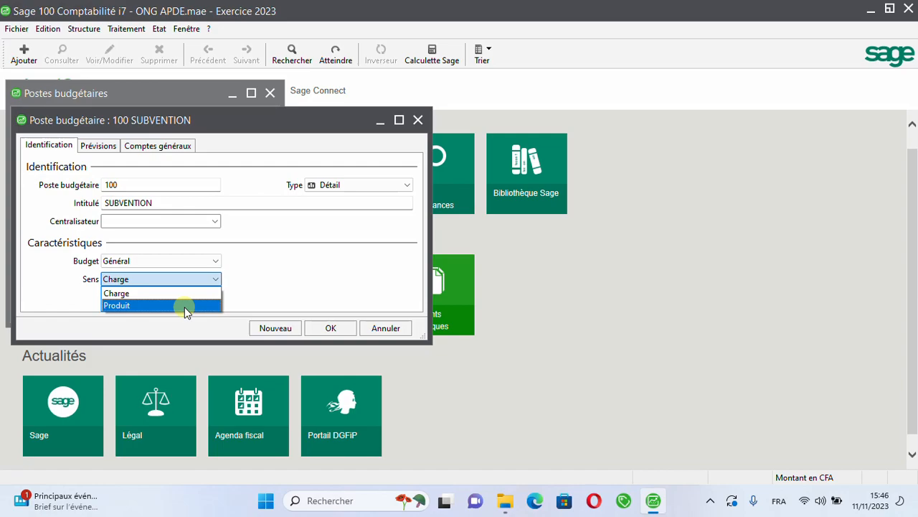
{"action": "left_click", "coordinate": [185, 307]}
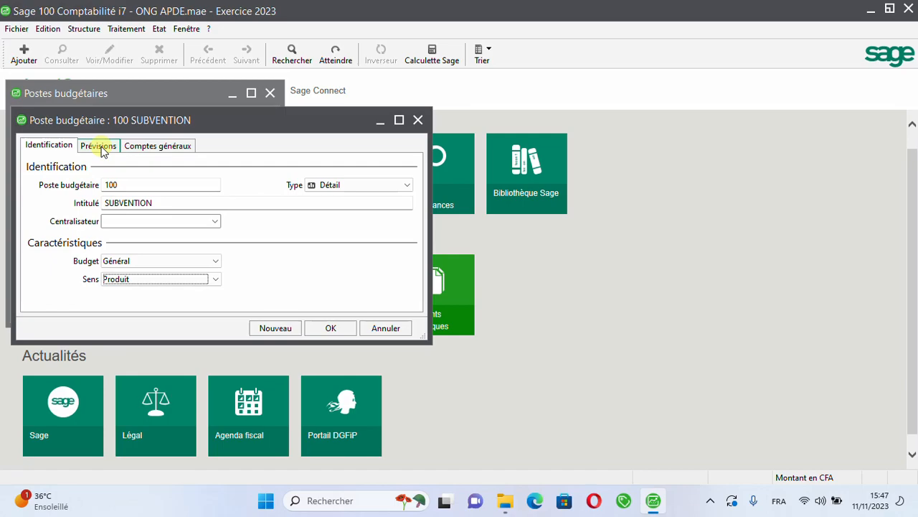
{"action": "left_click", "coordinate": [100, 148]}
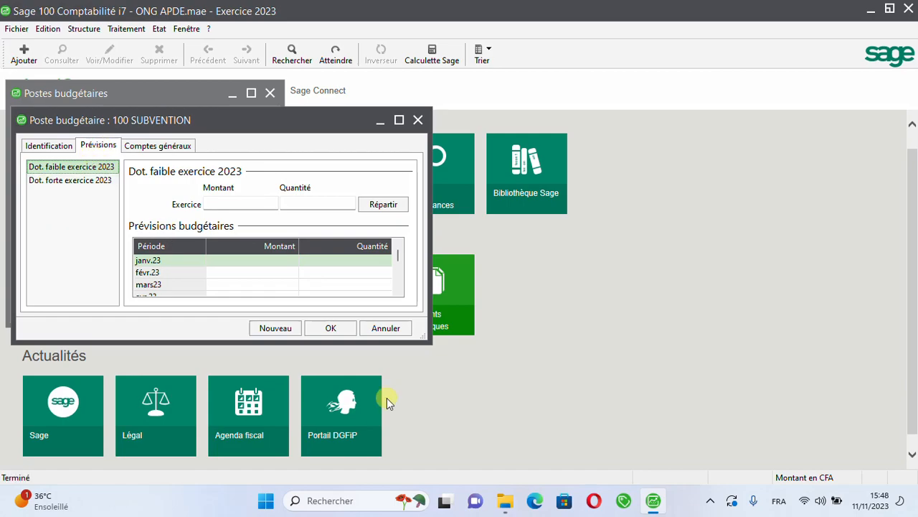
Step: Switch to File Explorer and go to the IMPRESSION folder under SUPPORT COMPETENCE PLUS, PRATIQUES COMPTABLE
{"action": "mouse_move", "coordinate": [495, 511]}
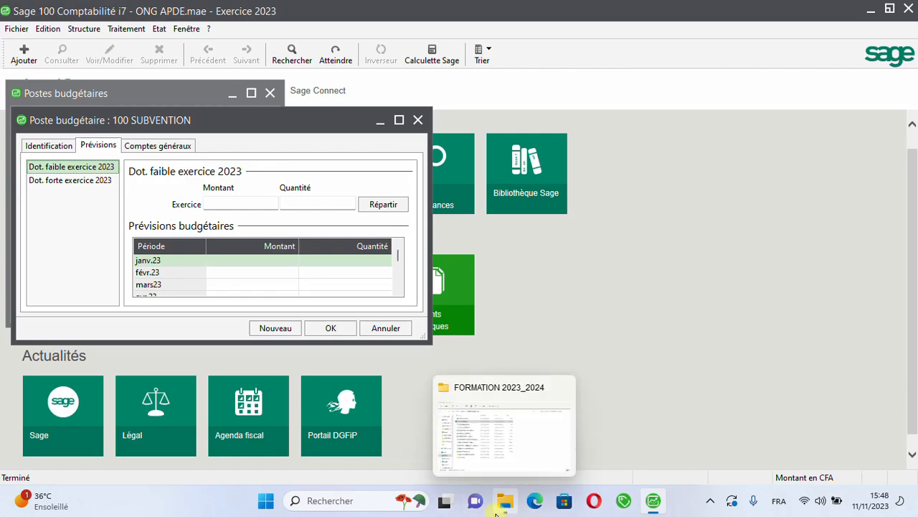
{"action": "left_click", "coordinate": [499, 458]}
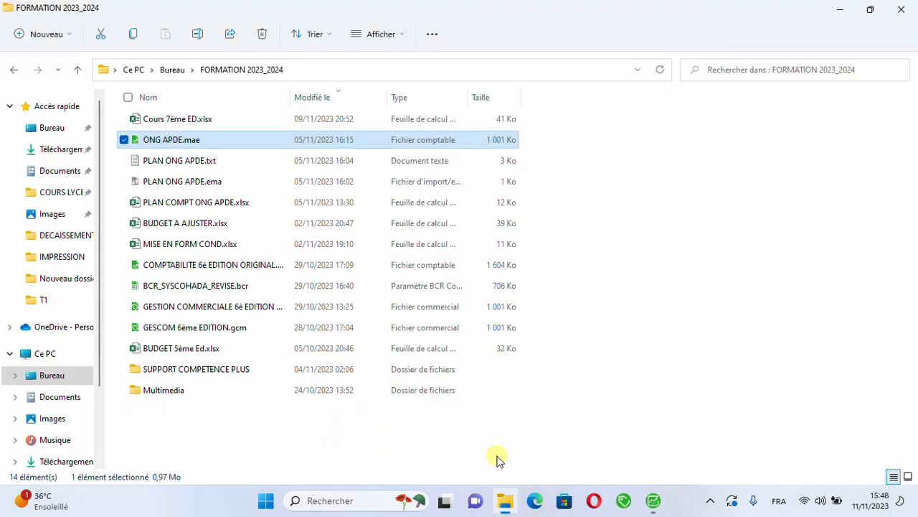
{"action": "left_click", "coordinate": [218, 368]}
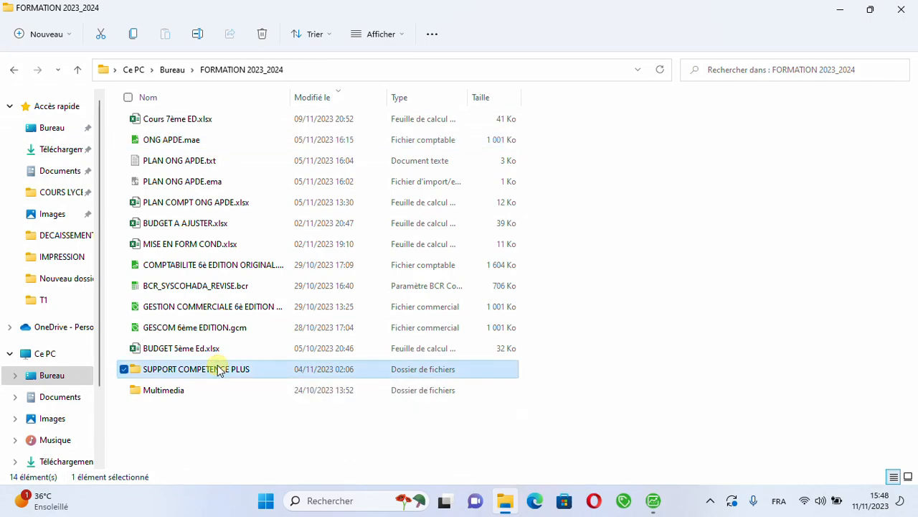
{"action": "double_click", "coordinate": [218, 369]}
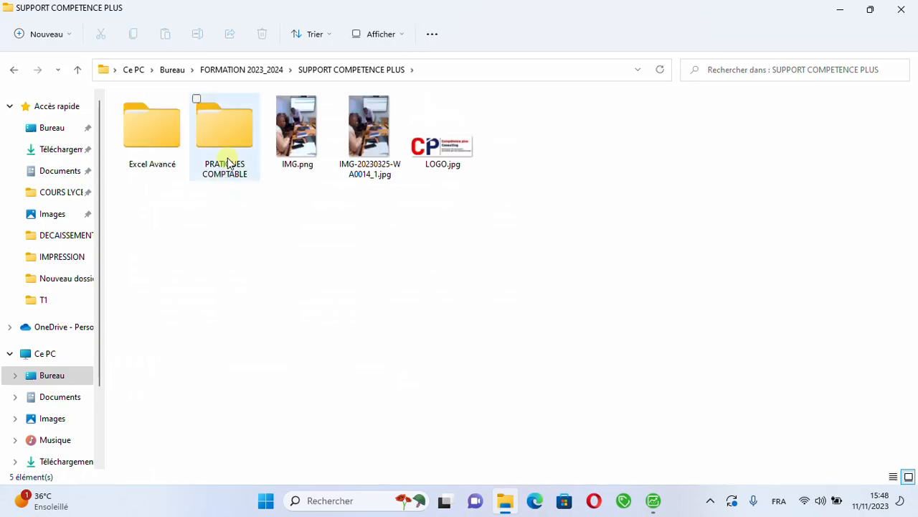
{"action": "double_click", "coordinate": [227, 160]}
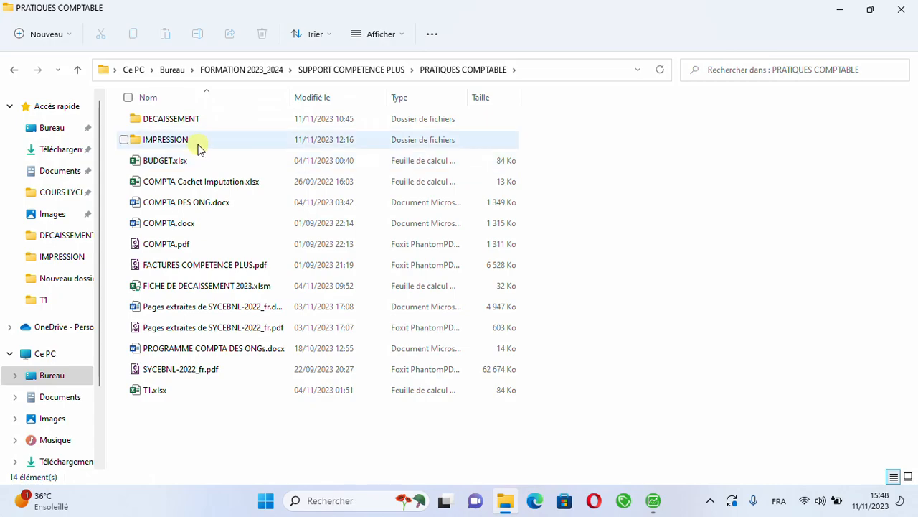
{"action": "left_click", "coordinate": [198, 145]}
{"action": "double_click", "coordinate": [198, 146]}
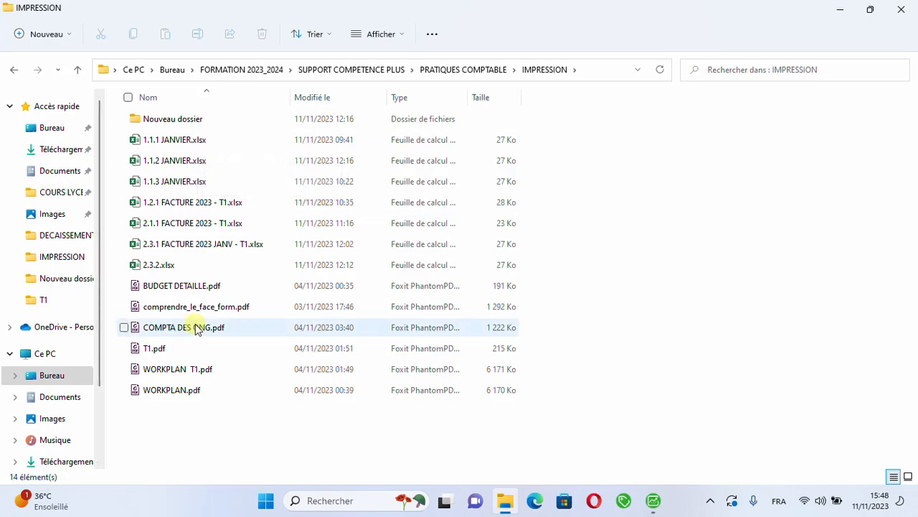
Step: Open WORKPLAN.pdf, BUDGET DETAILLE.pdf, T1.pdf and WORKPLAN T1.pdf in Foxit PhantomPDF
{"action": "double_click", "coordinate": [215, 391]}
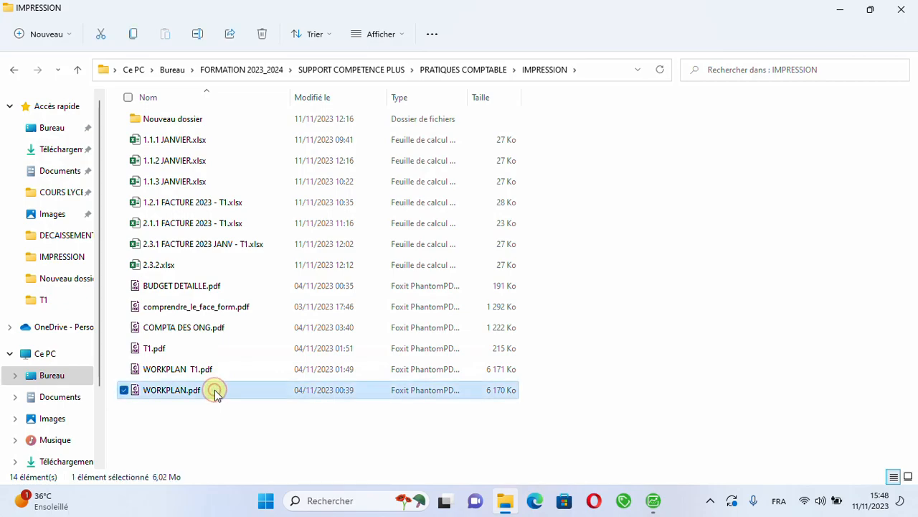
{"action": "left_click", "coordinate": [206, 289]}
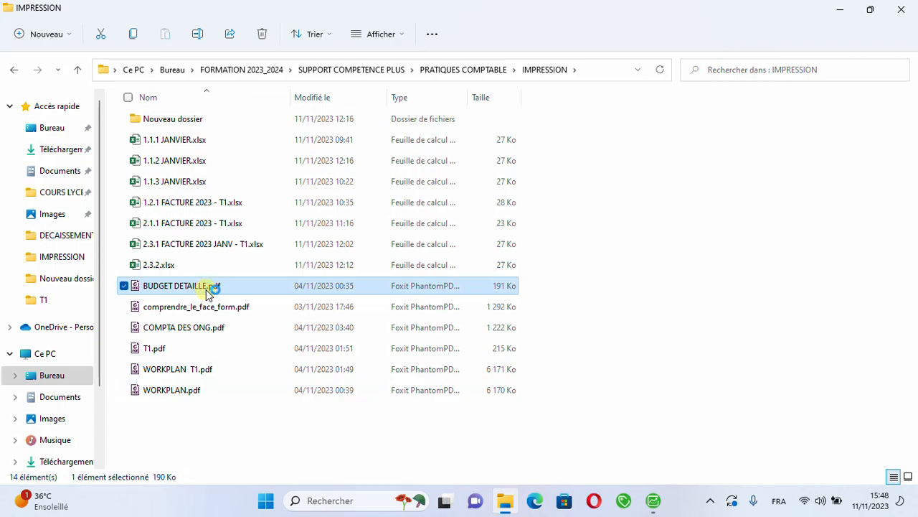
{"action": "left_click", "coordinate": [213, 347]}
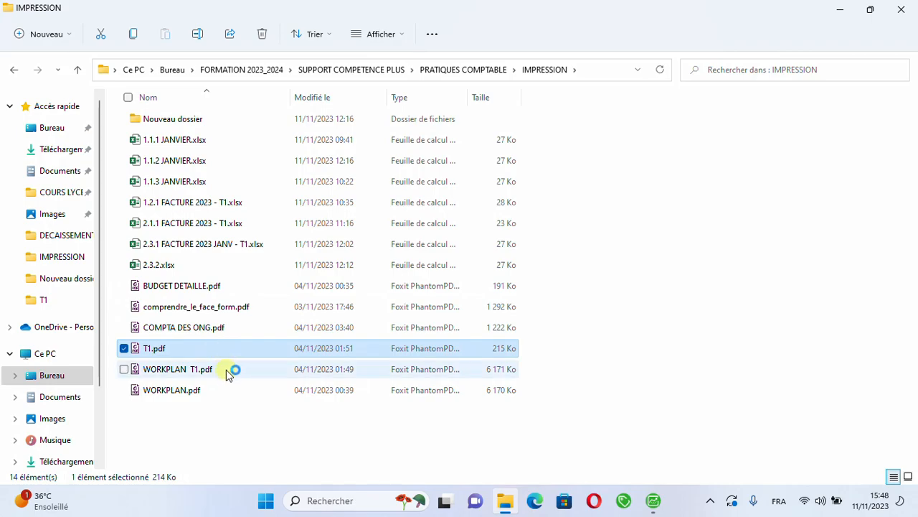
{"action": "left_click", "coordinate": [226, 370]}
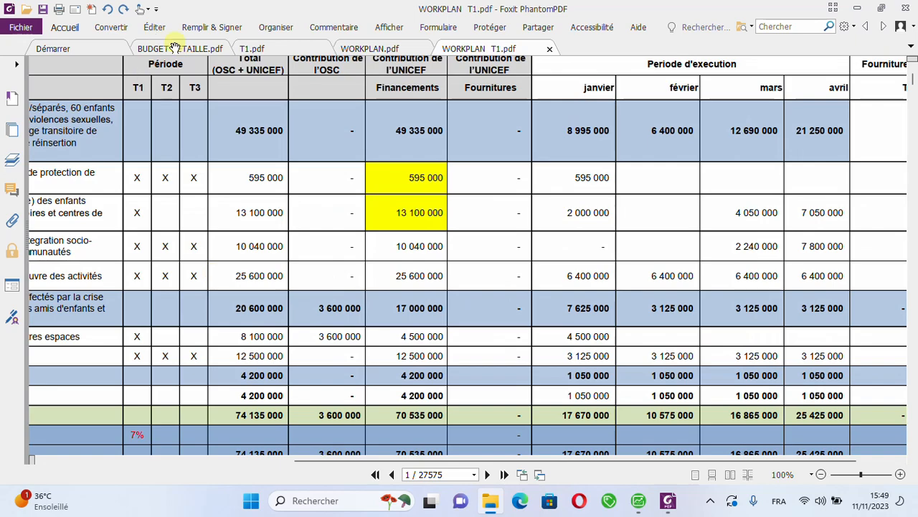
Step: Show BUDGET DETAILLE.pdf at a readable size and examine its activity lines down to the project totals
{"action": "left_click", "coordinate": [174, 45]}
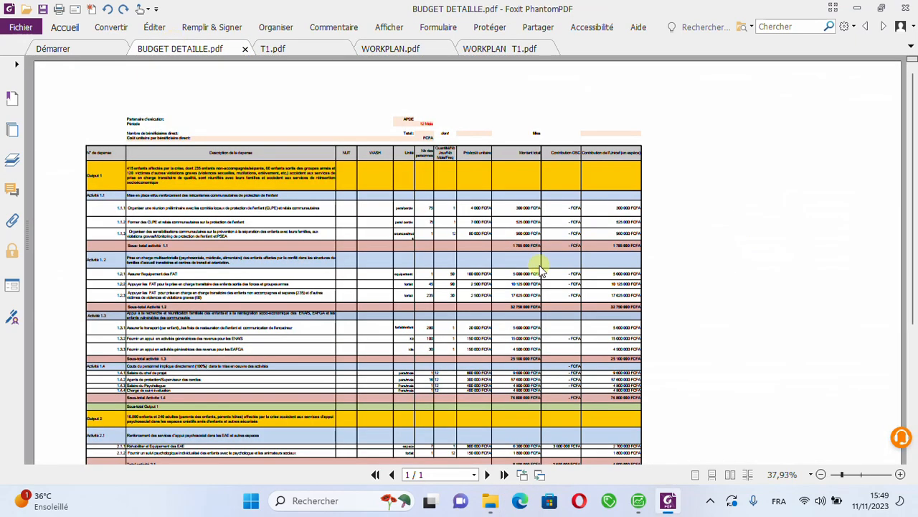
{"action": "left_click", "coordinate": [899, 477]}
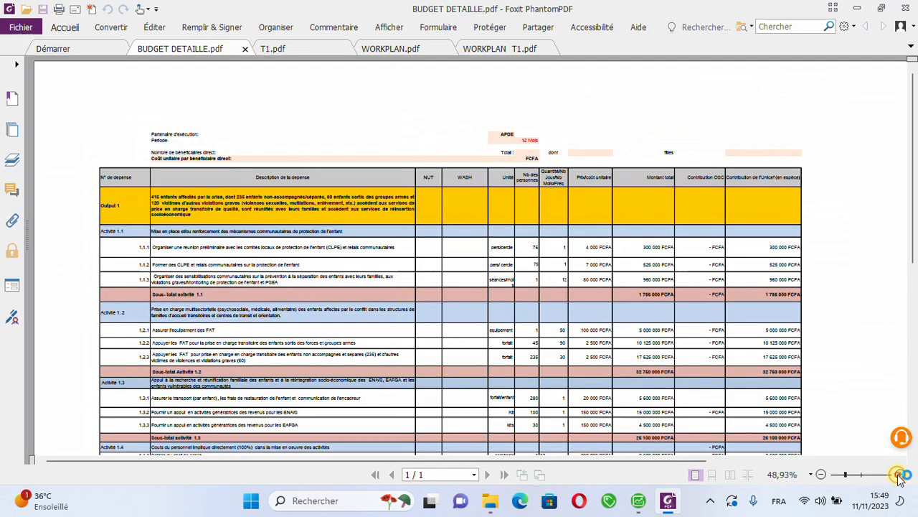
{"action": "left_click", "coordinate": [899, 477]}
{"action": "left_click", "coordinate": [899, 477]}
{"action": "left_click", "coordinate": [899, 477]}
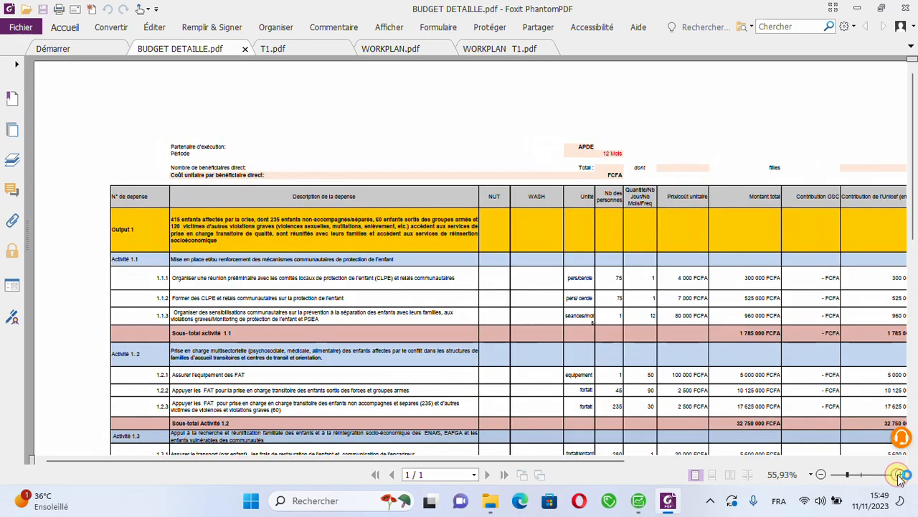
{"action": "left_click", "coordinate": [899, 477]}
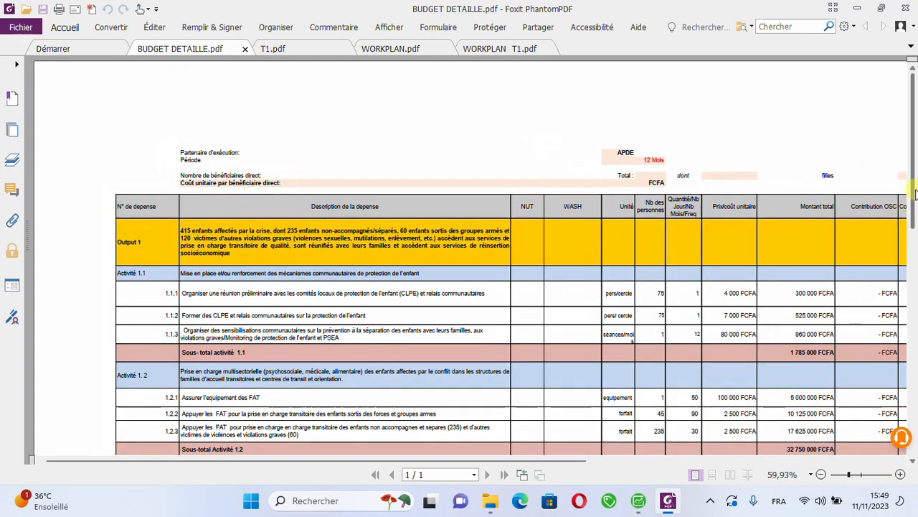
{"action": "left_click_drag", "start_coordinate": [914, 198], "coordinate": [894, 359]}
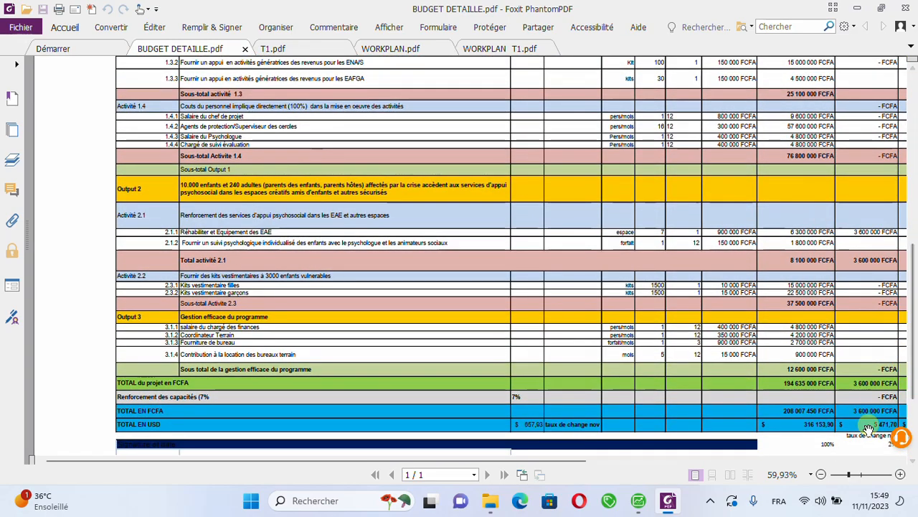
{"action": "left_click", "coordinate": [899, 474]}
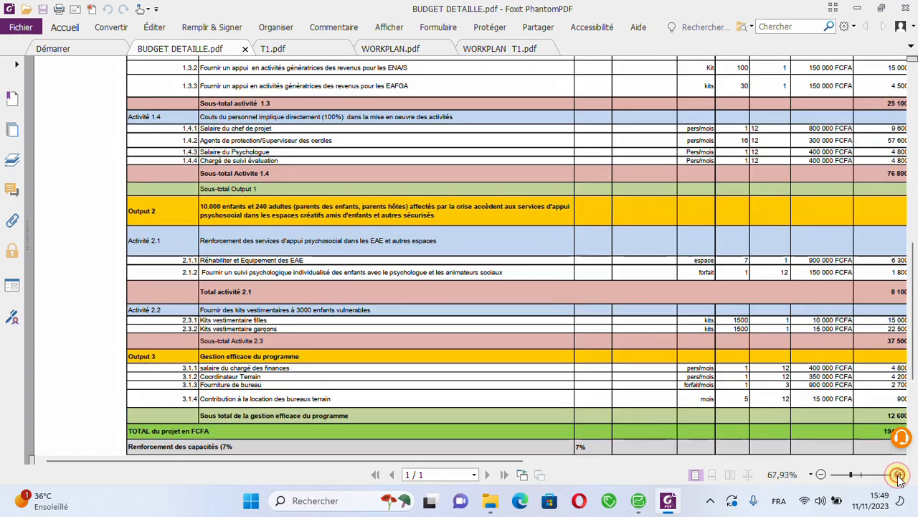
{"action": "left_click", "coordinate": [899, 474]}
{"action": "left_click_drag", "start_coordinate": [912, 358], "coordinate": [905, 437]}
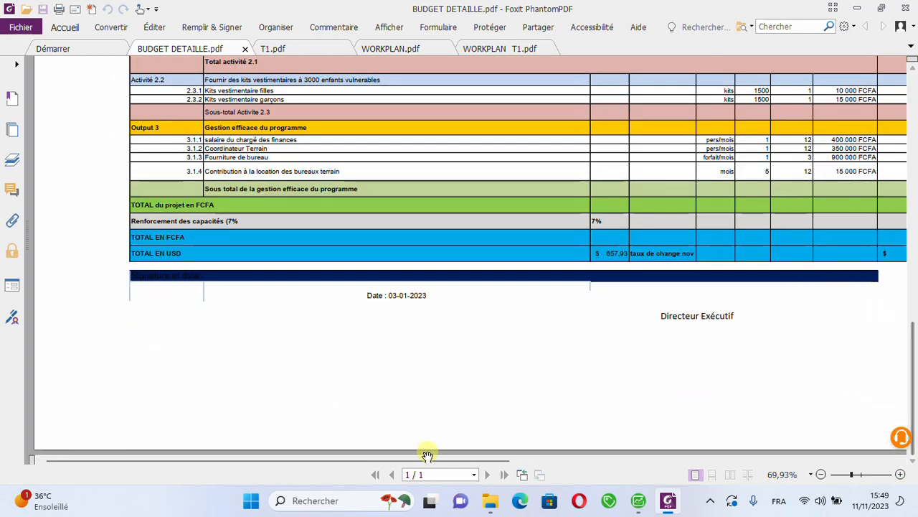
Step: Examine the total amount, OSC contribution and UNICEF contribution columns in the closing total rows of BUDGET DETAILLE.pdf, enlarged for reading
{"action": "left_click_drag", "start_coordinate": [436, 460], "coordinate": [731, 439]}
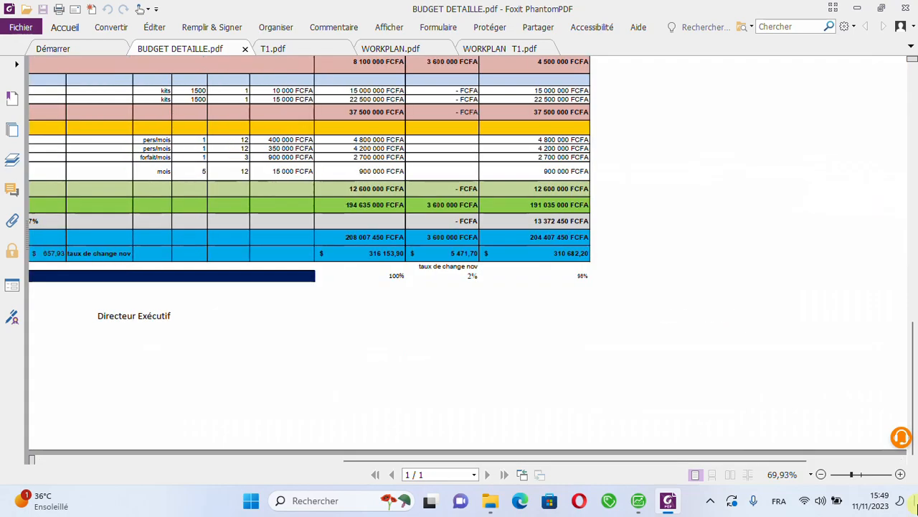
{"action": "left_click", "coordinate": [901, 475]}
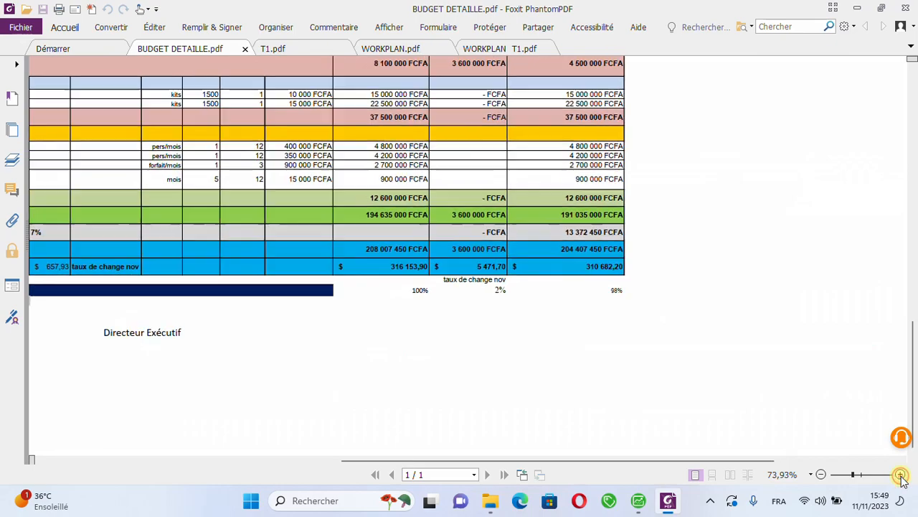
{"action": "left_click", "coordinate": [900, 474]}
{"action": "left_click", "coordinate": [900, 475]}
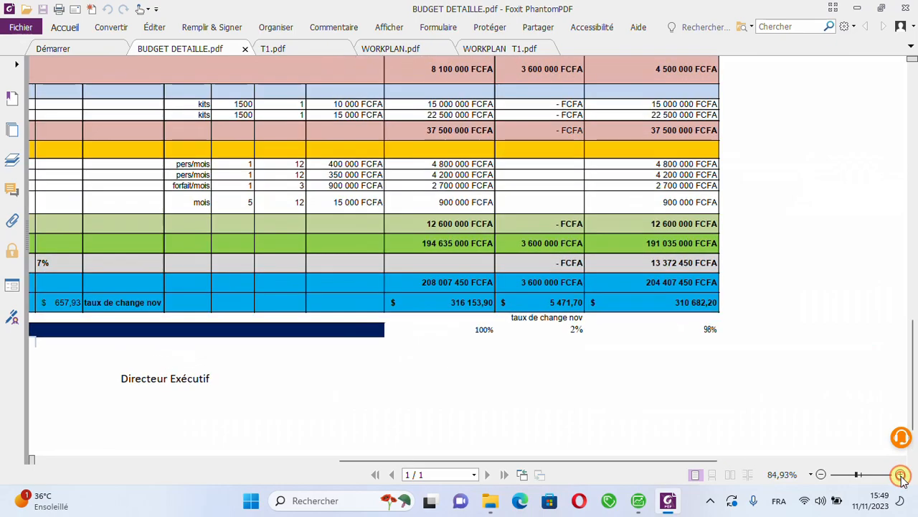
{"action": "left_click", "coordinate": [901, 474]}
{"action": "left_click", "coordinate": [901, 475]}
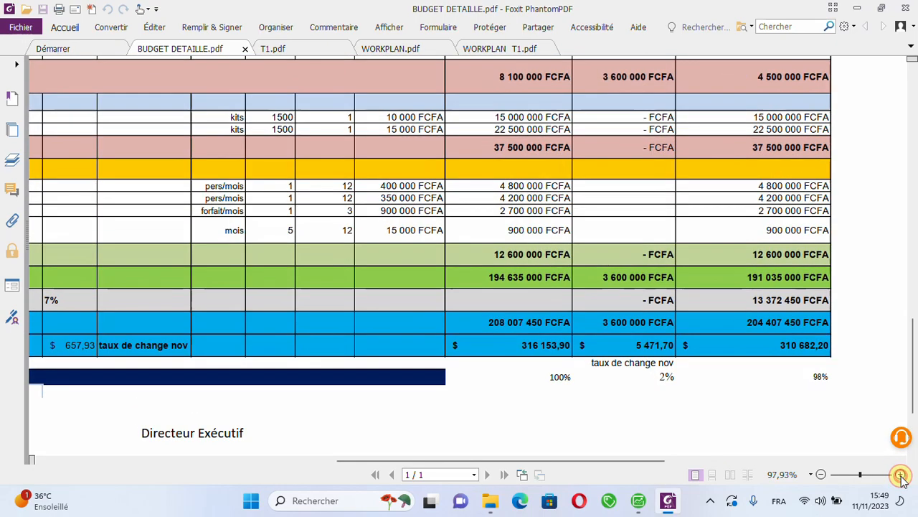
{"action": "left_click", "coordinate": [900, 475]}
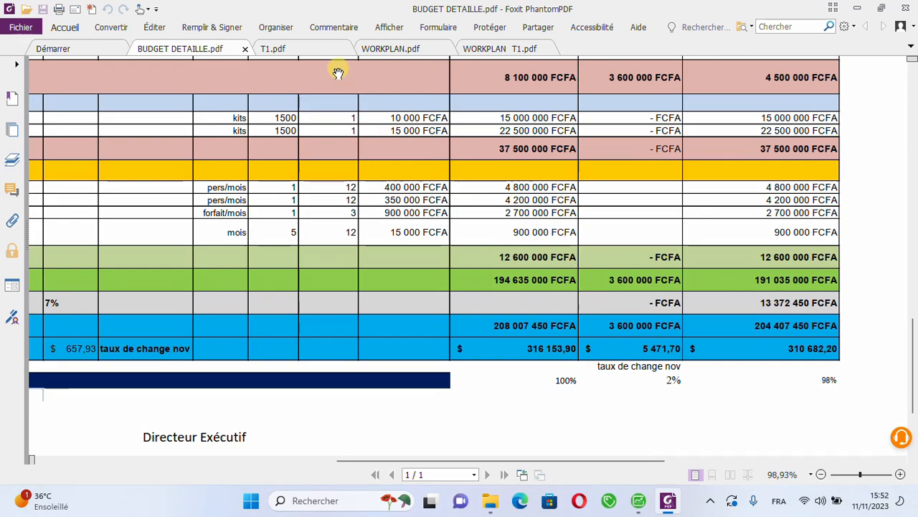
Step: Show T1.pdf and examine the total amount, OSC contribution and UNICEF contribution columns in its closing rows, slightly enlarged
{"action": "left_click", "coordinate": [318, 54]}
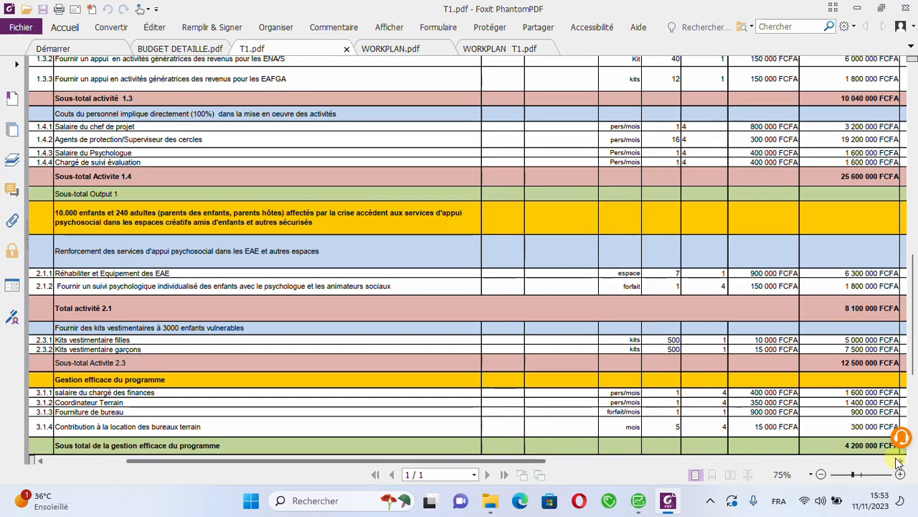
{"action": "left_click_drag", "start_coordinate": [913, 371], "coordinate": [911, 449]}
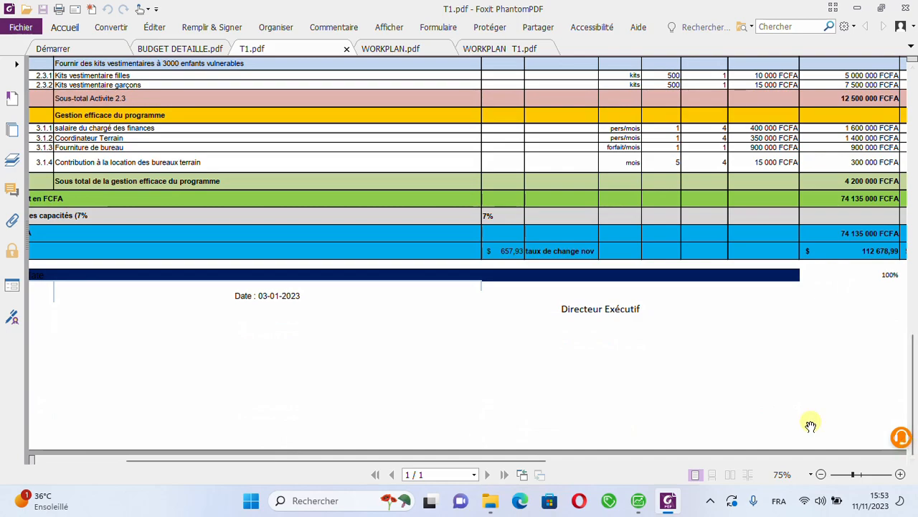
{"action": "left_click", "coordinate": [900, 474]}
{"action": "left_click", "coordinate": [900, 474]}
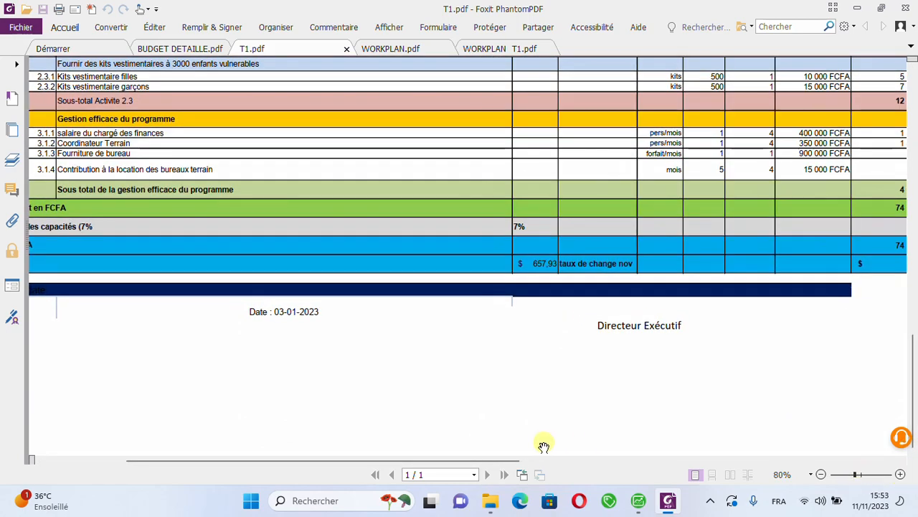
{"action": "left_click_drag", "start_coordinate": [470, 459], "coordinate": [611, 465]}
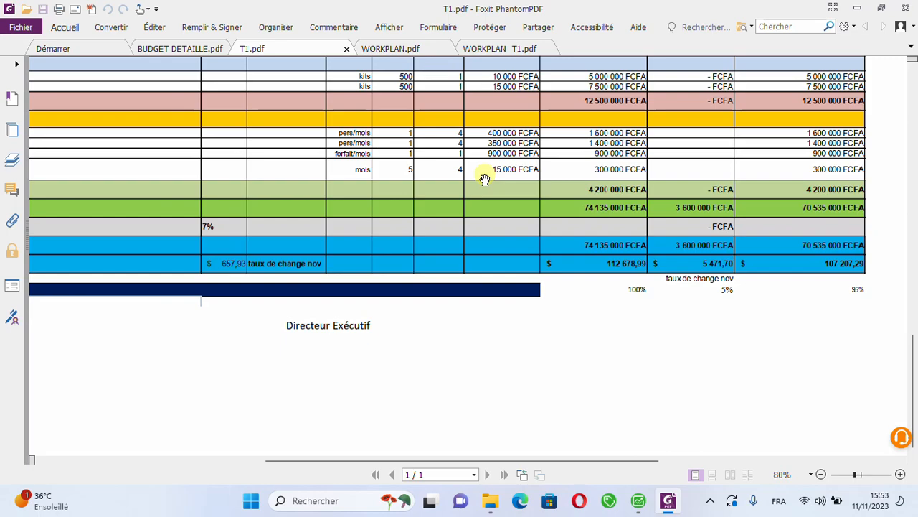
Step: Examine the financing tranches per output in WORKPLAN.pdf and bring up WORKPLAN T1.pdf
{"action": "left_click", "coordinate": [400, 50]}
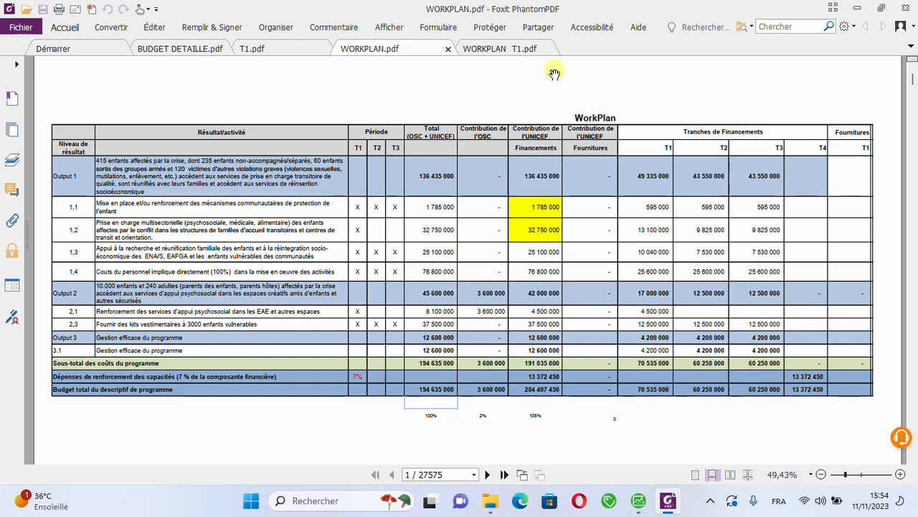
{"action": "left_click", "coordinate": [533, 51]}
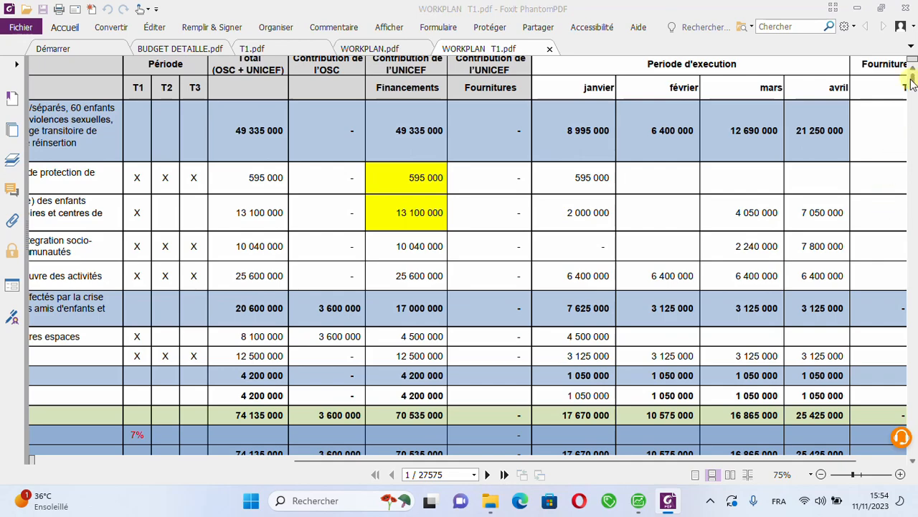
{"action": "key", "text": "alt+Tab"}
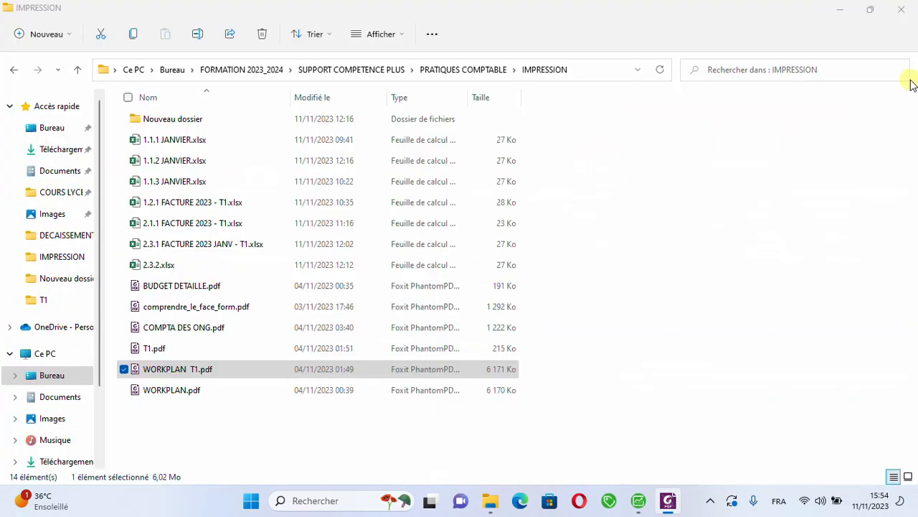
{"action": "key", "text": "alt+Tab"}
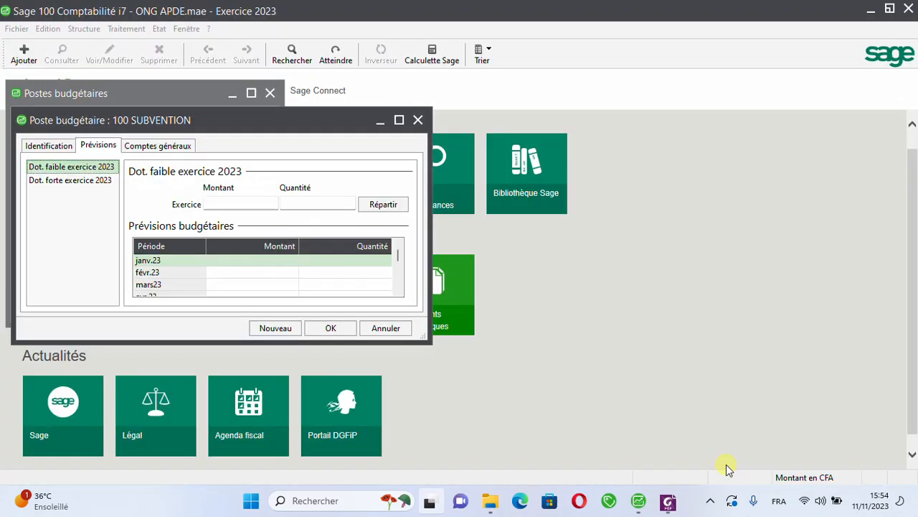
{"action": "key", "text": "super+d"}
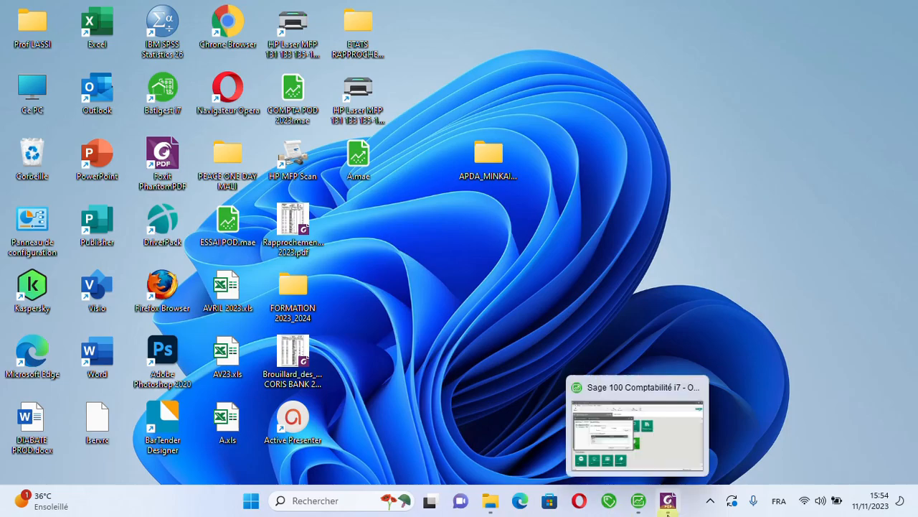
{"action": "left_click", "coordinate": [672, 503]}
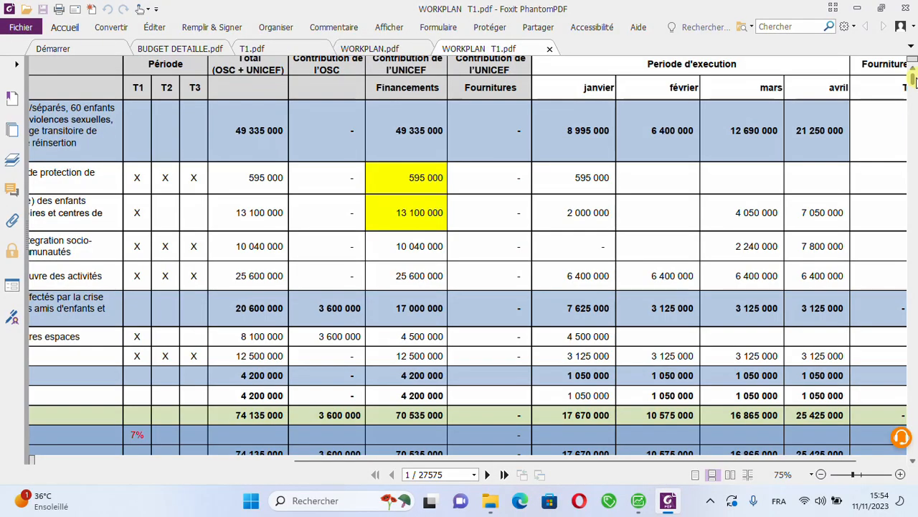
Step: Examine the January to April execution amounts in the WorkPlan T1 table, from its header down to the closing total row
{"action": "left_click_drag", "start_coordinate": [912, 83], "coordinate": [916, 395]}
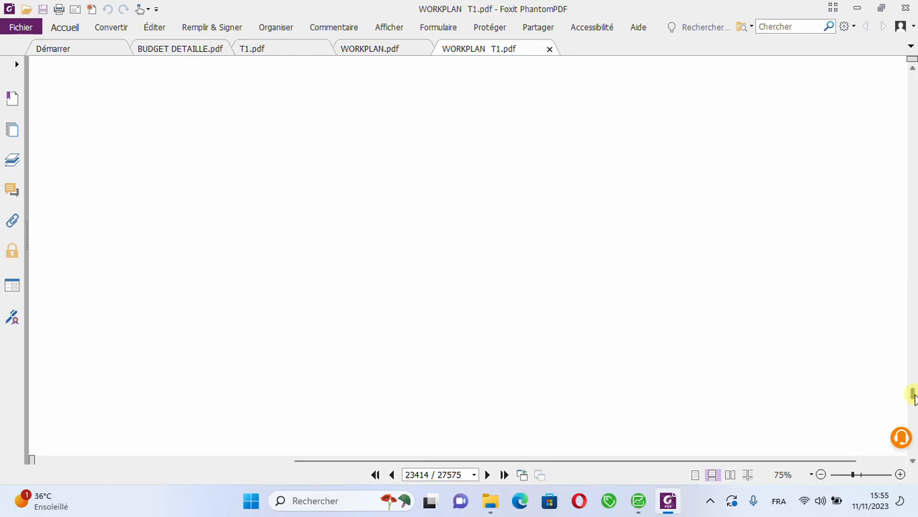
{"action": "left_click_drag", "start_coordinate": [914, 396], "coordinate": [915, 228]}
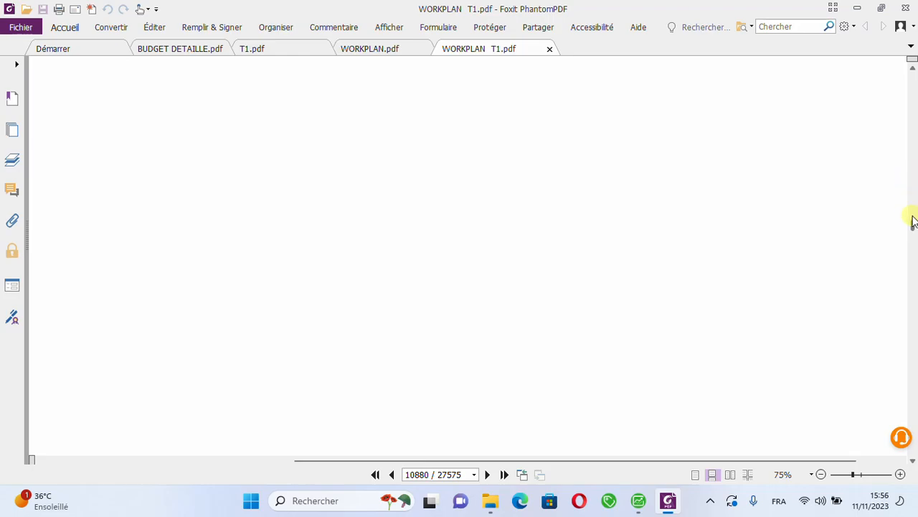
{"action": "left_click_drag", "start_coordinate": [913, 220], "coordinate": [904, 156]}
{"action": "left_click_drag", "start_coordinate": [890, 86], "coordinate": [906, 61]}
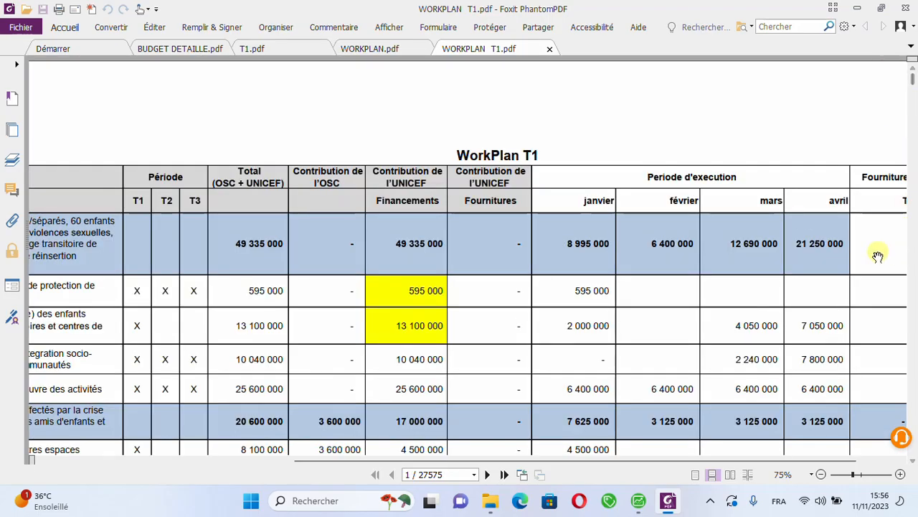
{"action": "left_click", "coordinate": [913, 460]}
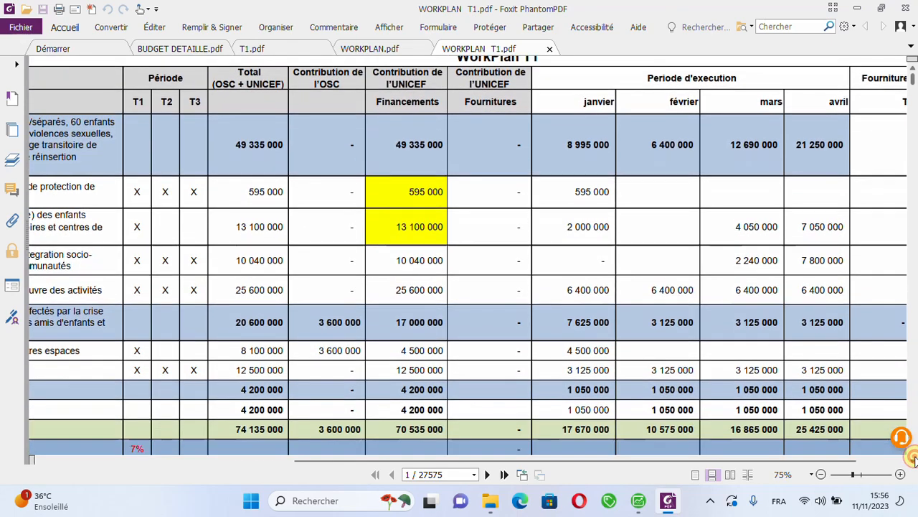
{"action": "left_click", "coordinate": [914, 460]}
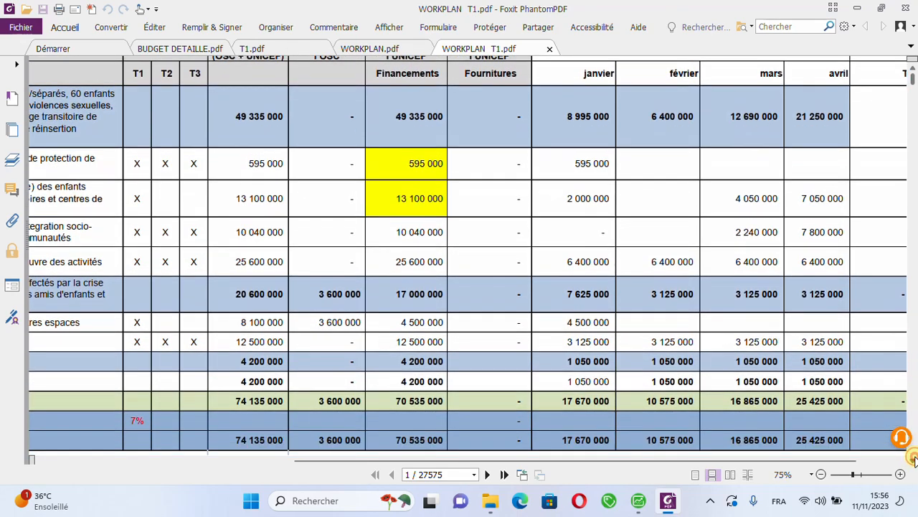
{"action": "left_click", "coordinate": [913, 460]}
{"action": "left_click", "coordinate": [914, 459]}
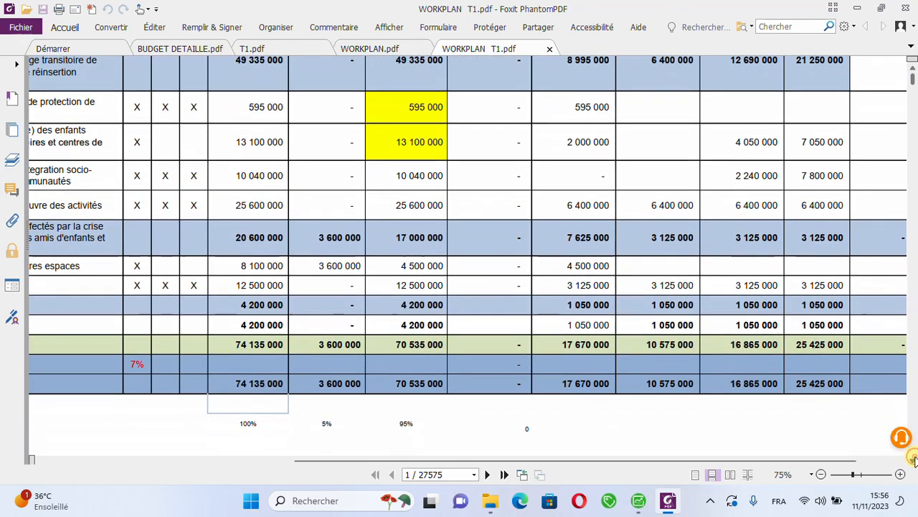
{"action": "left_click", "coordinate": [913, 460]}
{"action": "left_click", "coordinate": [913, 460]}
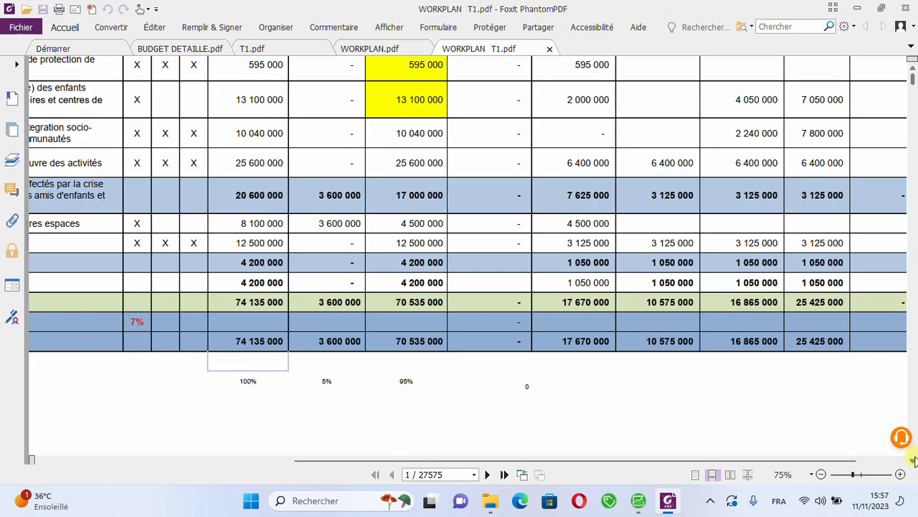
{"action": "key", "text": "super"}
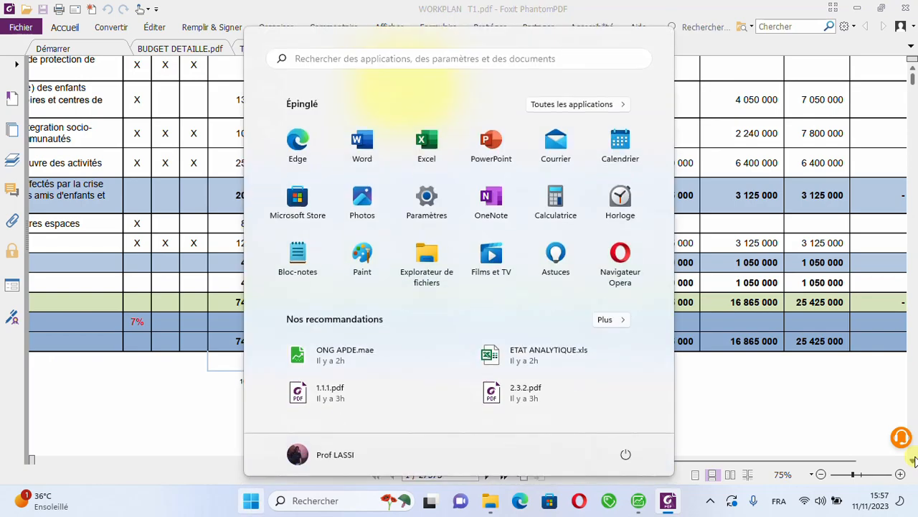
{"action": "type", "text": "CAlculatrice"}
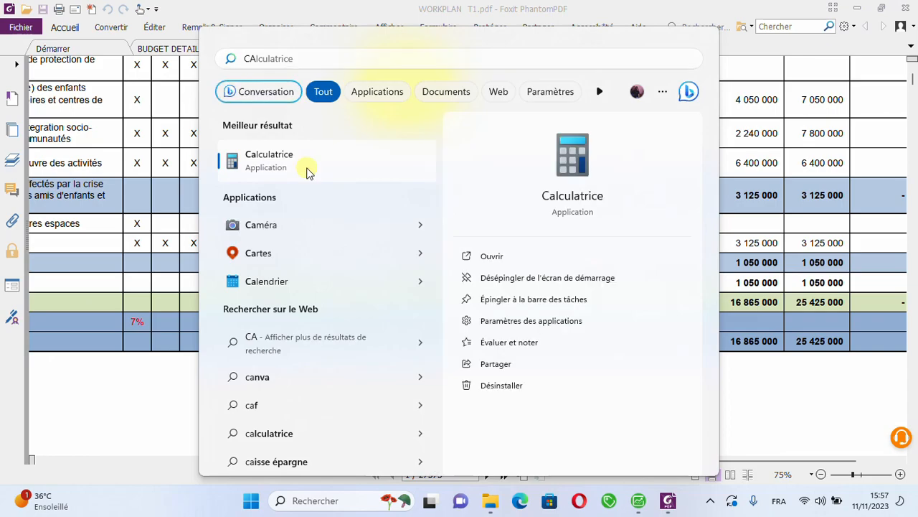
{"action": "left_click", "coordinate": [309, 172]}
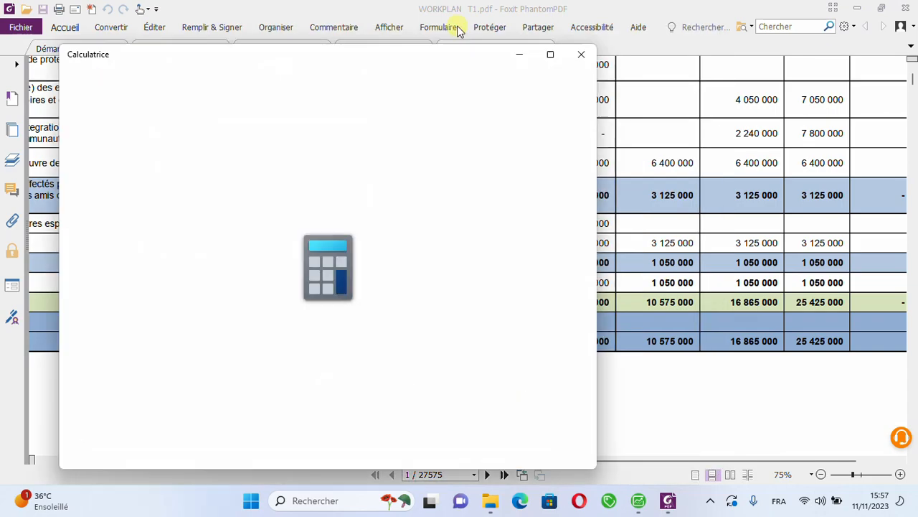
{"action": "left_click", "coordinate": [588, 61]}
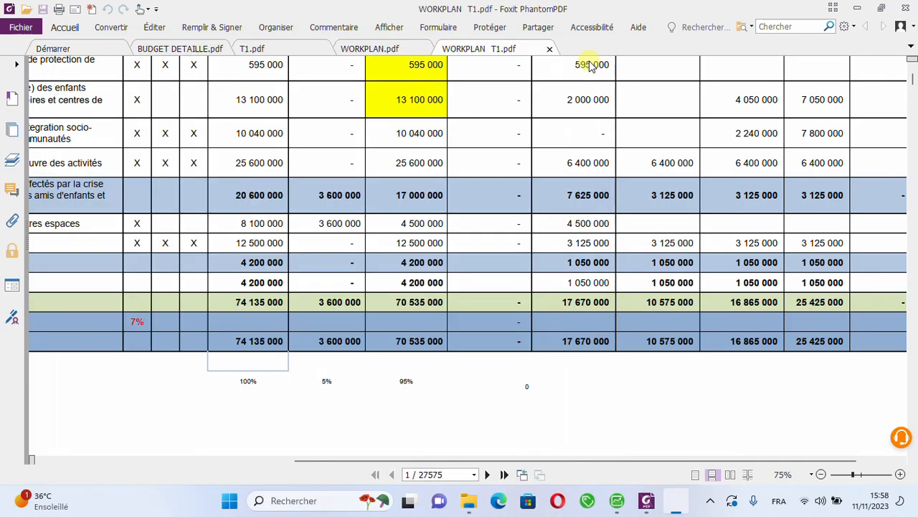
Step: Switch to Sage 100 Comptabilité and set the January 2023 low-allocation forecast amount of post 100 SUBVENTION to 17 670 000
{"action": "left_click", "coordinate": [857, 10]}
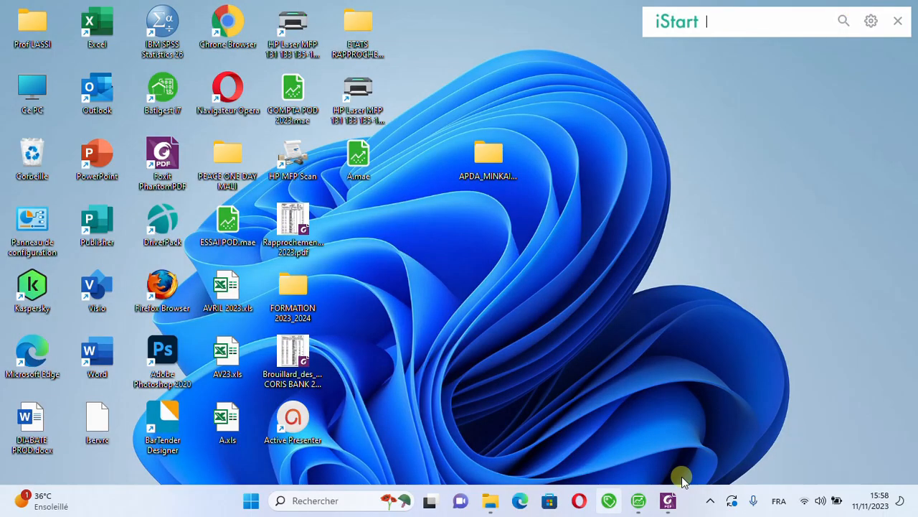
{"action": "left_click", "coordinate": [638, 501]}
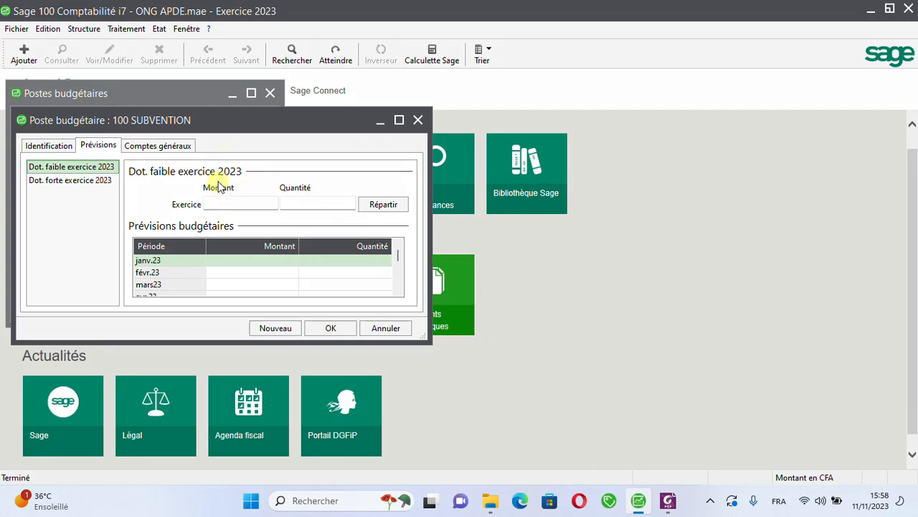
{"action": "left_click", "coordinate": [215, 203]}
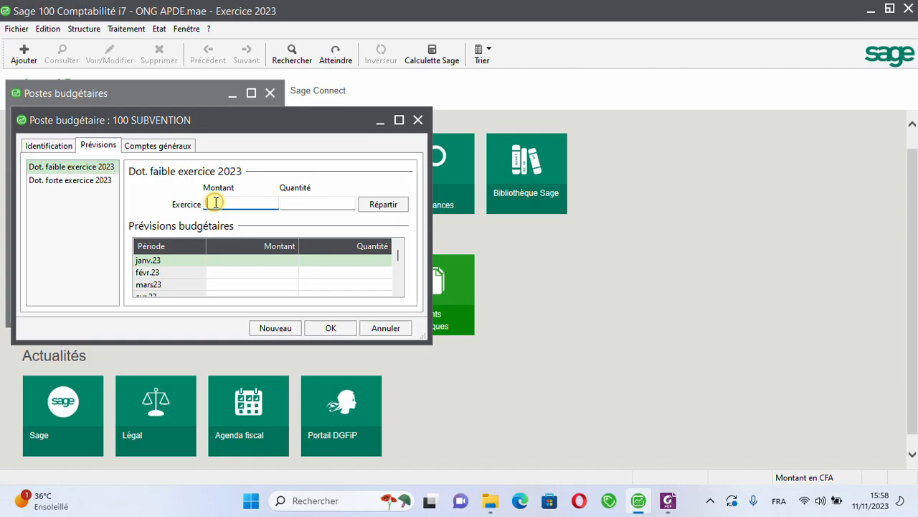
{"action": "left_click", "coordinate": [261, 261]}
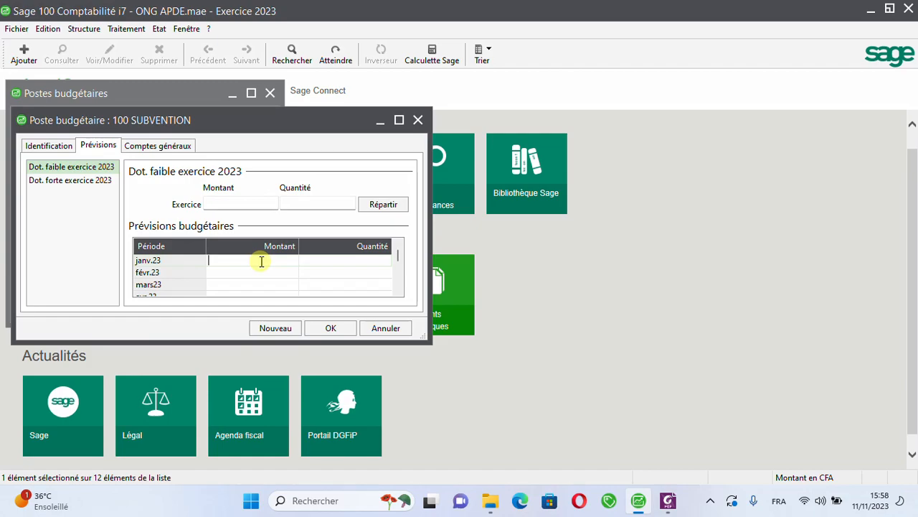
{"action": "type", "text": "17670000"}
{"action": "key", "text": "Tab"}
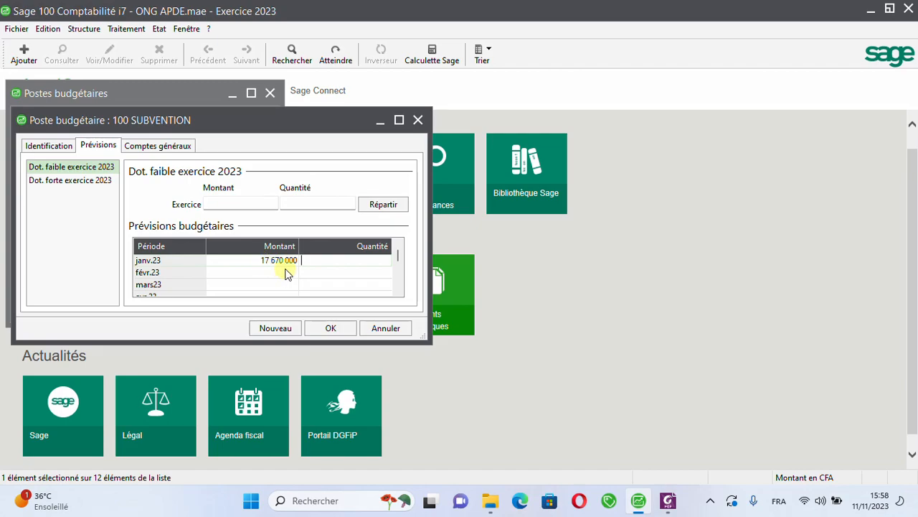
Step: Set the February 2023 forecast amount of post 100 SUBVENTION to 10 575 000
{"action": "left_click", "coordinate": [286, 274]}
{"action": "left_click", "coordinate": [285, 272]}
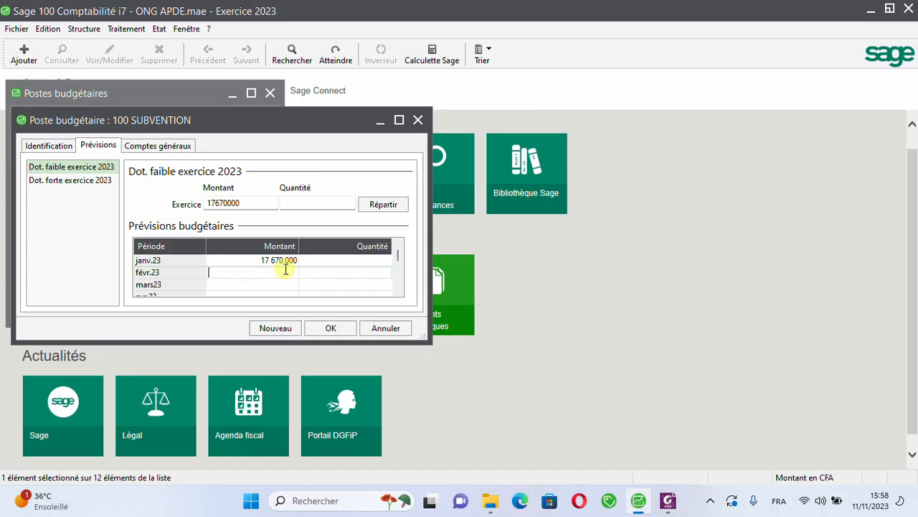
{"action": "type", "text": "10 575 000"}
{"action": "key", "text": "Return"}
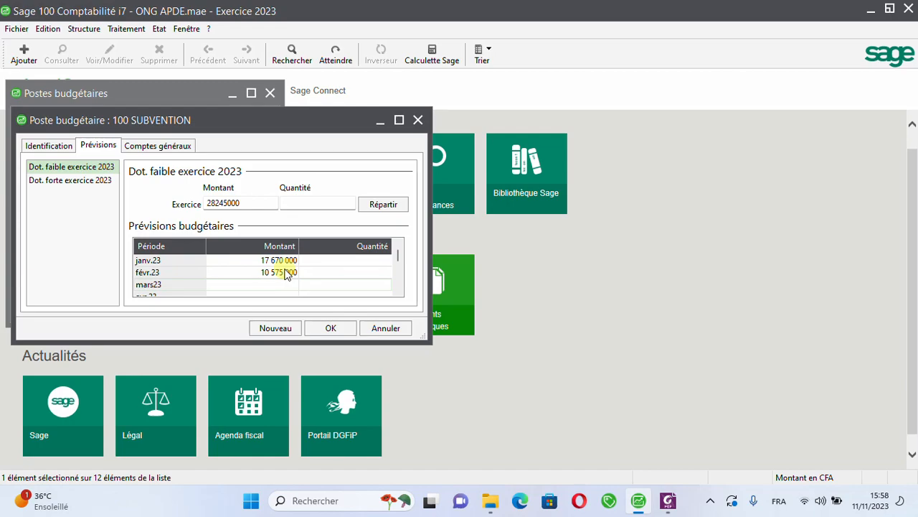
Step: Set the March 2023 forecast amount of post 100 SUBVENTION to 16 865 000
{"action": "type", "text": "16865"}
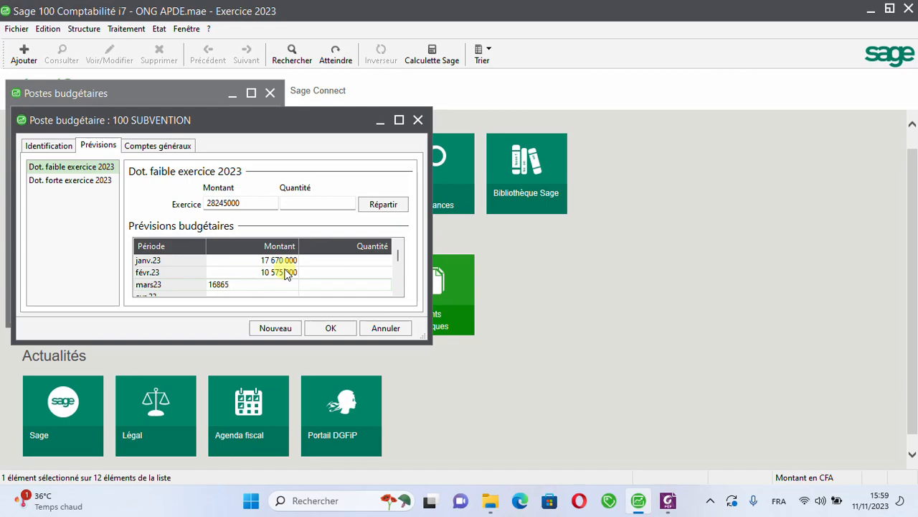
{"action": "type", "text": "000"}
{"action": "key", "text": "Tab"}
{"action": "key", "text": "Tab"}
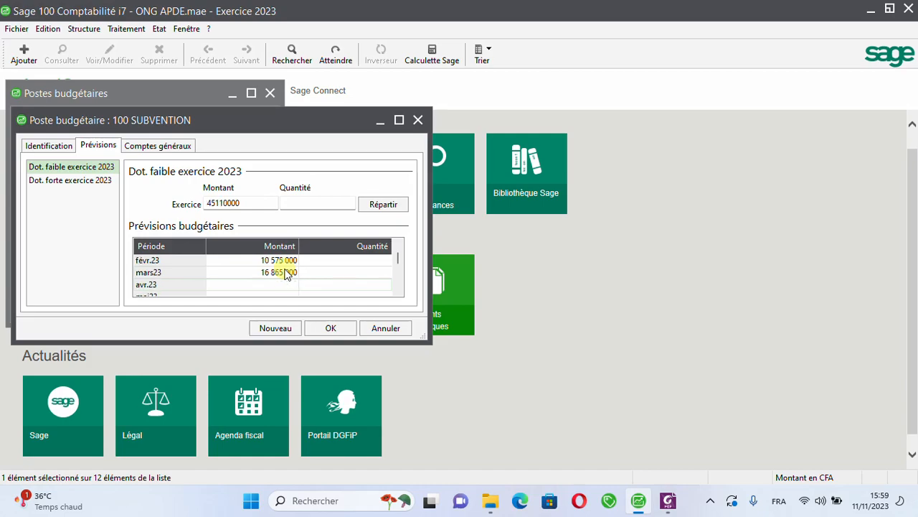
Step: Set the April 2023 forecast amount of post 100 SUBVENTION to 25 425 000
{"action": "type", "text": "25425000"}
{"action": "key", "text": "Tab"}
{"action": "left_click", "coordinate": [398, 246]}
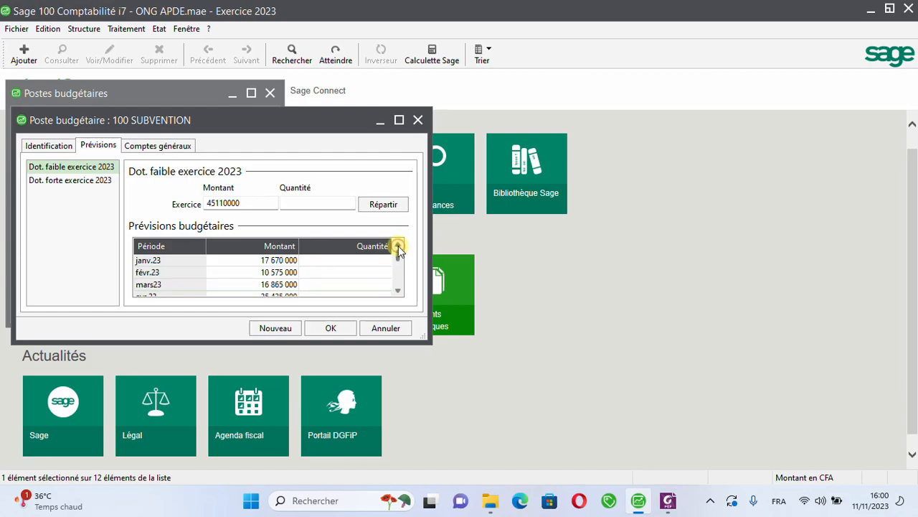
Step: Set the May 2023 forecast amount of post 100 SUBVENTION to 15 062 500
{"action": "left_click", "coordinate": [255, 272]}
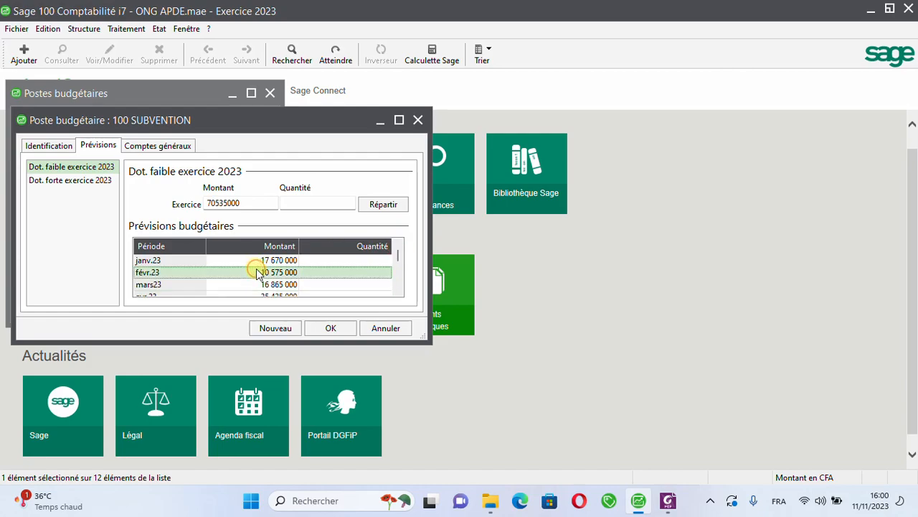
{"action": "left_click", "coordinate": [399, 290]}
{"action": "left_click", "coordinate": [399, 290]}
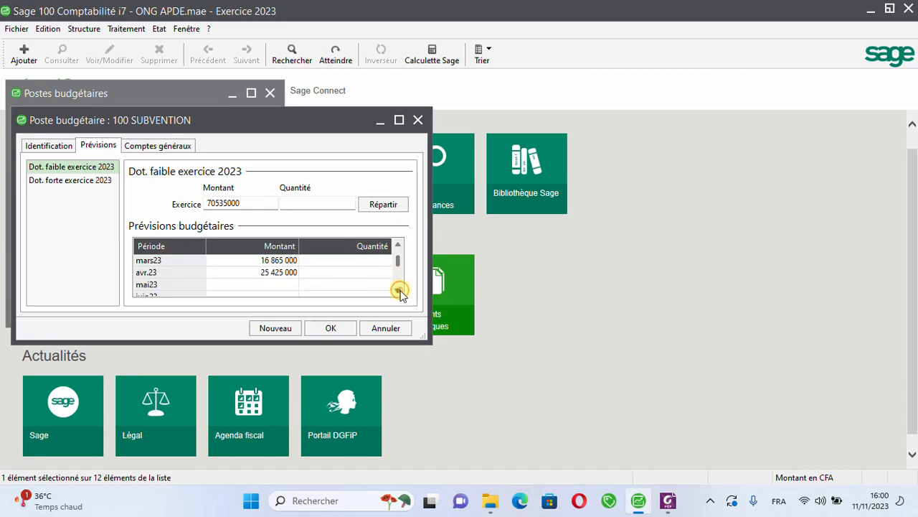
{"action": "left_click", "coordinate": [285, 285]}
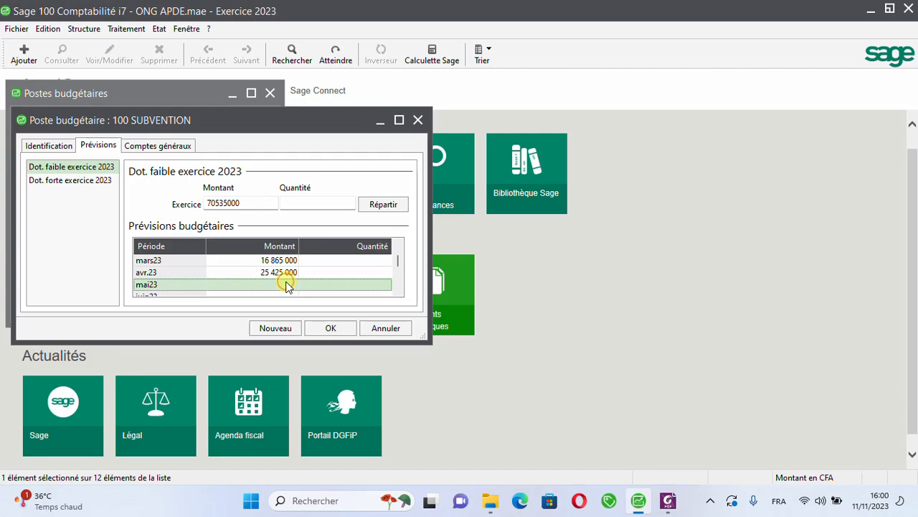
{"action": "left_click", "coordinate": [287, 285]}
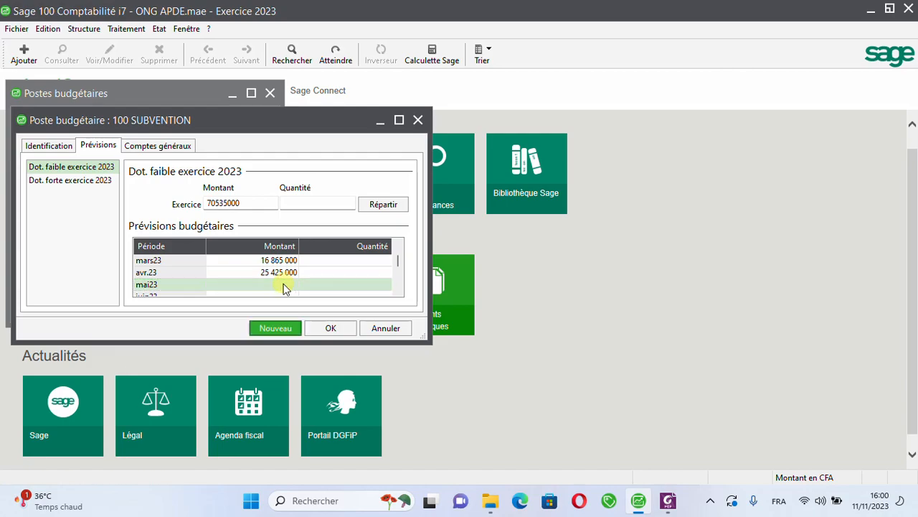
{"action": "left_click", "coordinate": [232, 287]}
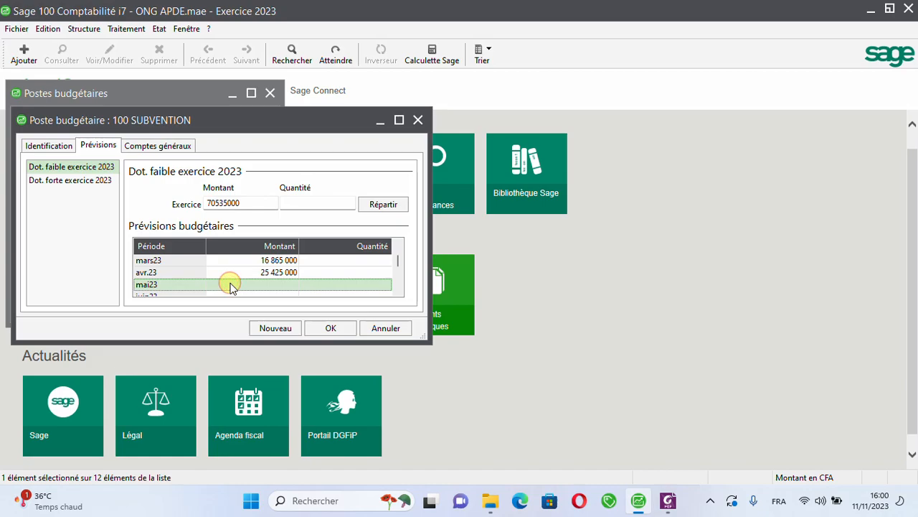
{"action": "left_click", "coordinate": [231, 283]}
{"action": "type", "text": "1"}
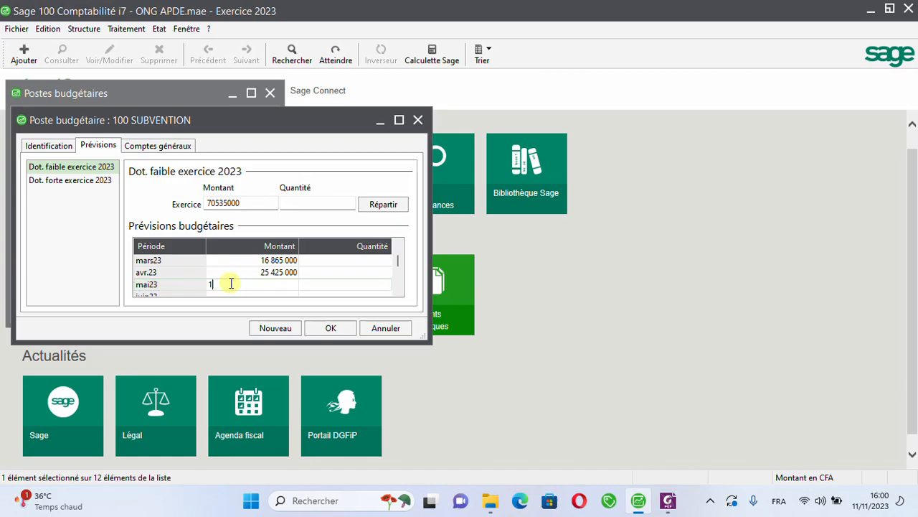
{"action": "type", "text": "50625"}
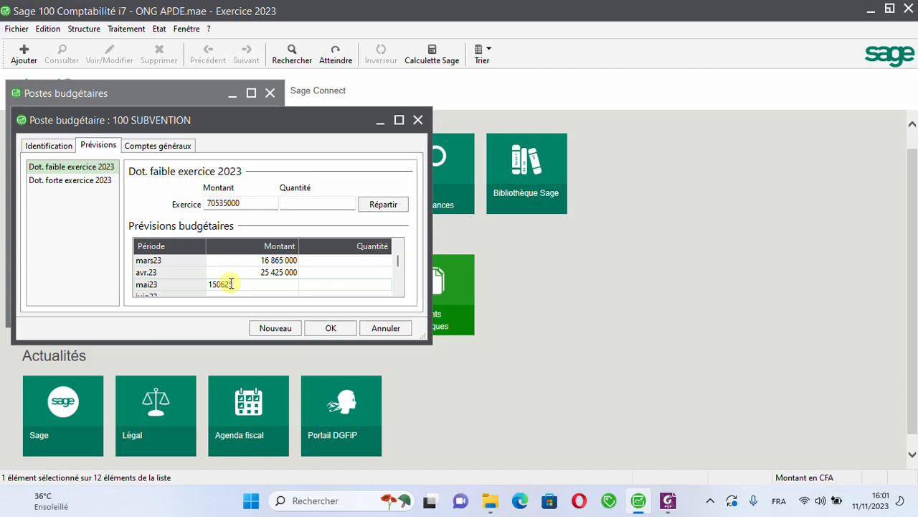
{"action": "type", "text": "00"}
{"action": "key", "text": "Return"}
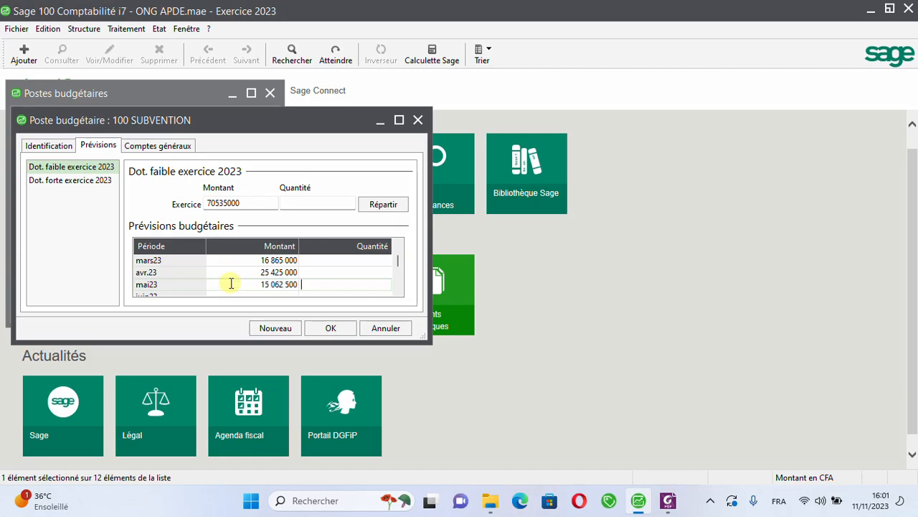
Step: Copy the May 2023 forecast amount of 15 062 500 into June 2023
{"action": "left_click", "coordinate": [266, 282]}
{"action": "left_click_drag", "start_coordinate": [241, 284], "coordinate": [207, 286]}
{"action": "key", "text": "ctrl+c"}
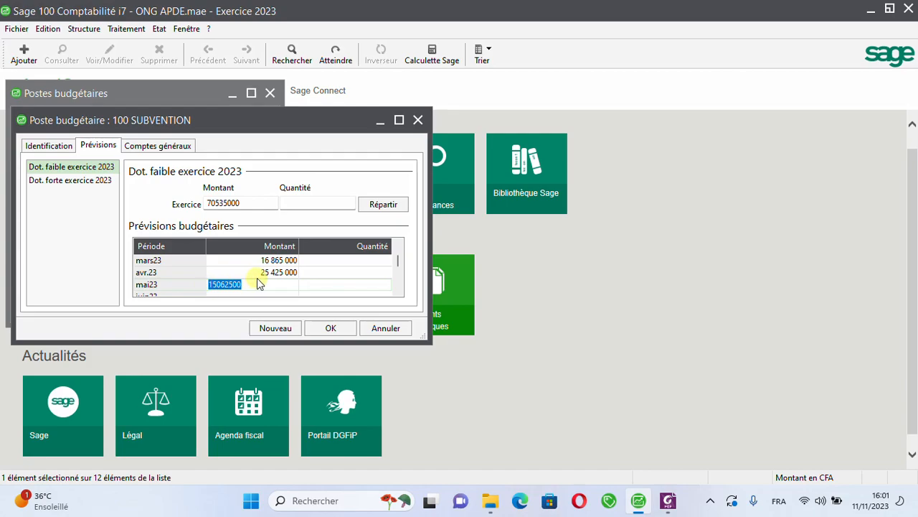
{"action": "key", "text": "Tab"}
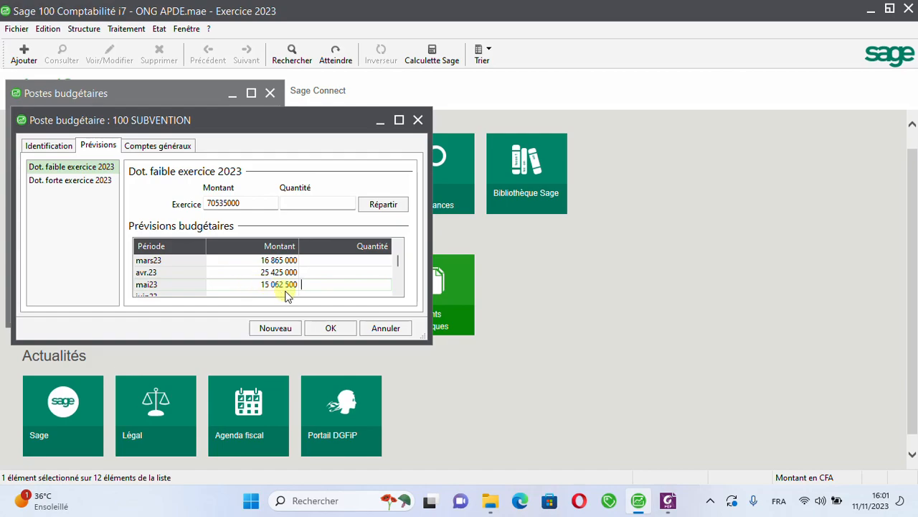
{"action": "key", "text": "Tab"}
{"action": "key", "text": "ctrl+v"}
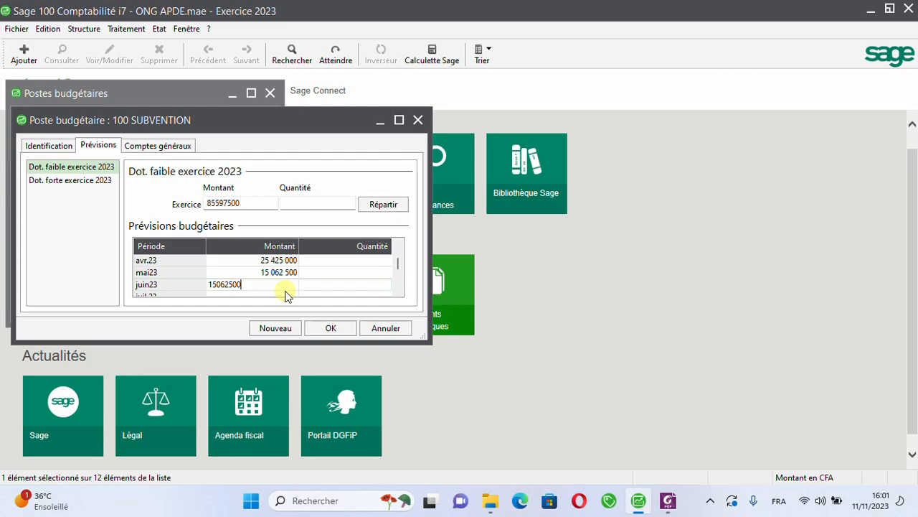
{"action": "key", "text": "Tab"}
Step: Fill the July through December 2023 forecast amounts with the same copied value, 15 062 500 each
{"action": "key", "text": "Tab"}
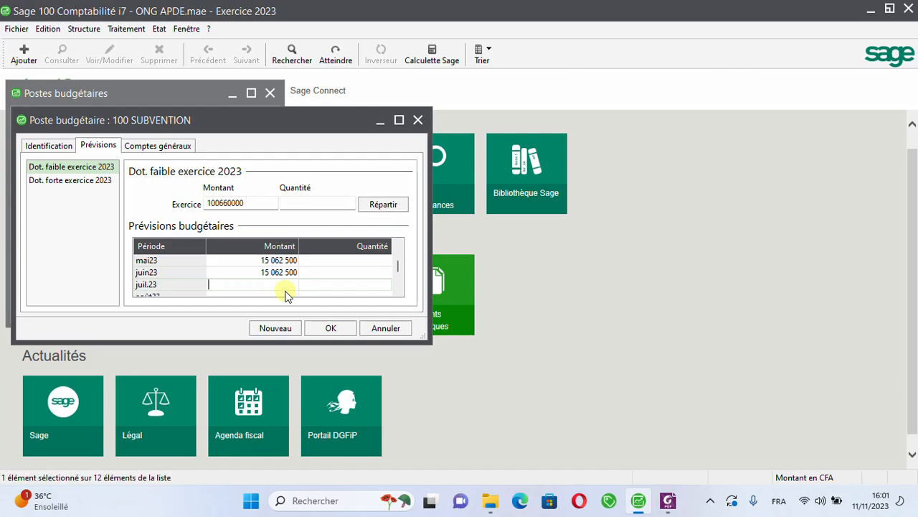
{"action": "key", "text": "ctrl+v"}
{"action": "key", "text": "Tab"}
{"action": "key", "text": "Tab"}
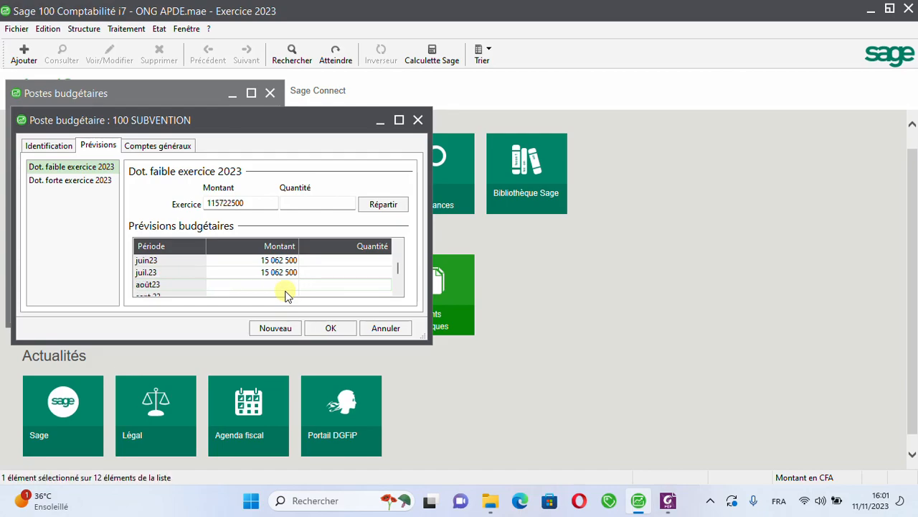
{"action": "key", "text": "ctrl+v"}
{"action": "key", "text": "Tab"}
{"action": "key", "text": "Tab"}
{"action": "key", "text": "ctrl+v"}
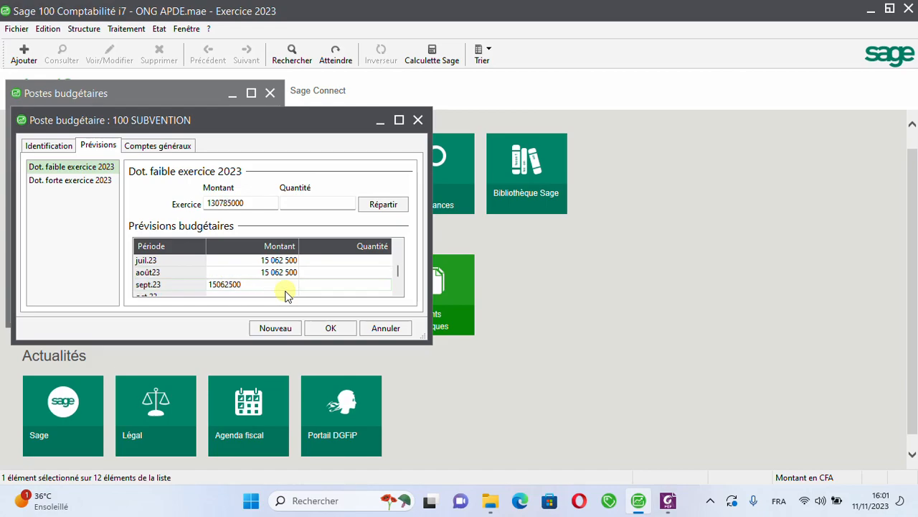
{"action": "key", "text": "Tab"}
{"action": "key", "text": "Tab"}
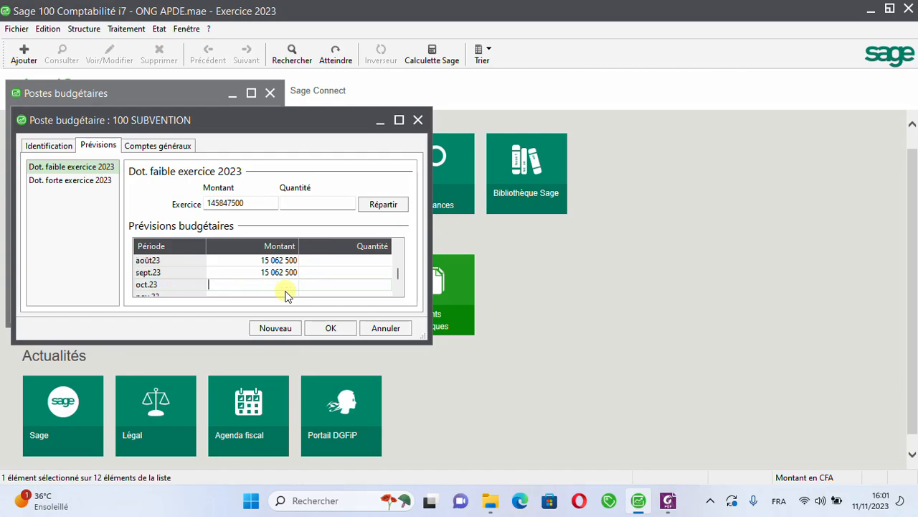
{"action": "key", "text": "ctrl+v"}
{"action": "key", "text": "Tab"}
{"action": "key", "text": "Tab"}
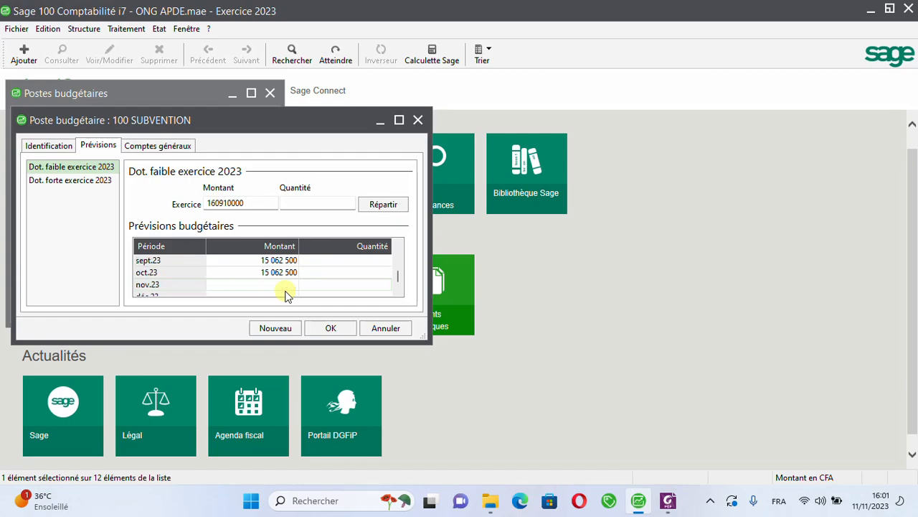
{"action": "key", "text": "ctrl+v"}
{"action": "key", "text": "Tab"}
{"action": "key", "text": "Tab"}
{"action": "key", "text": "ctrl+v"}
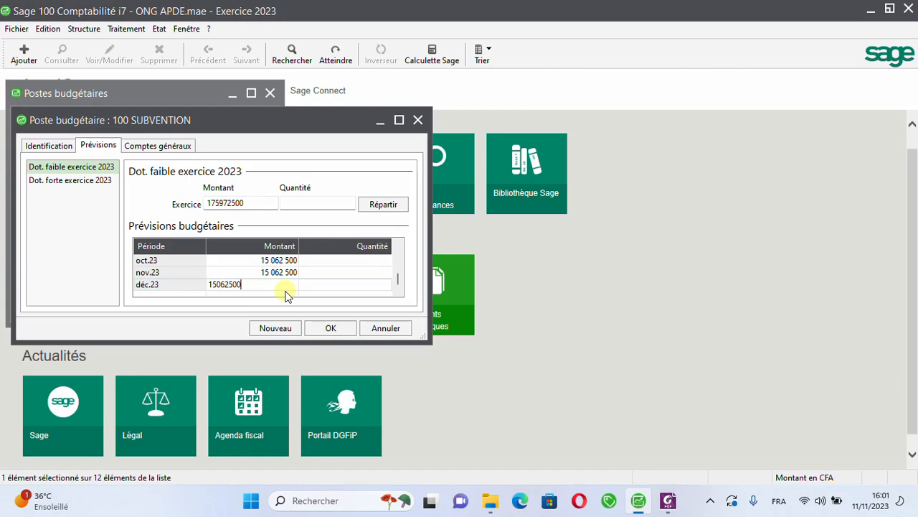
{"action": "key", "text": "Tab"}
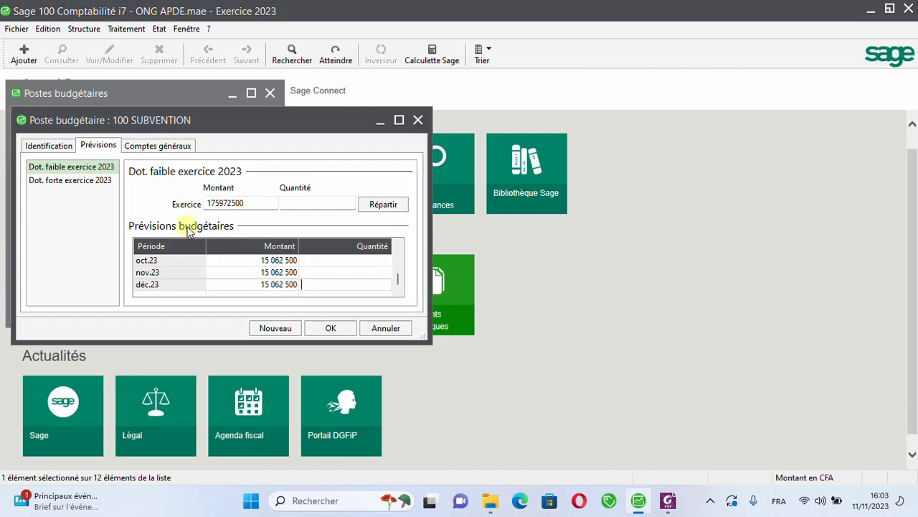
Step: Assign general account 704100 Dons to post 100 SUBVENTION, then save the post and close the budget posts list
{"action": "left_click", "coordinate": [143, 150]}
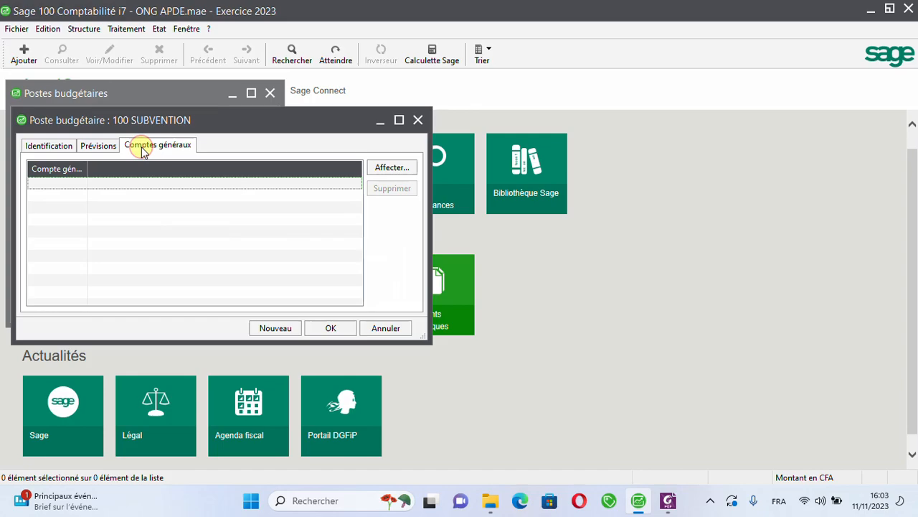
{"action": "left_click", "coordinate": [392, 168]}
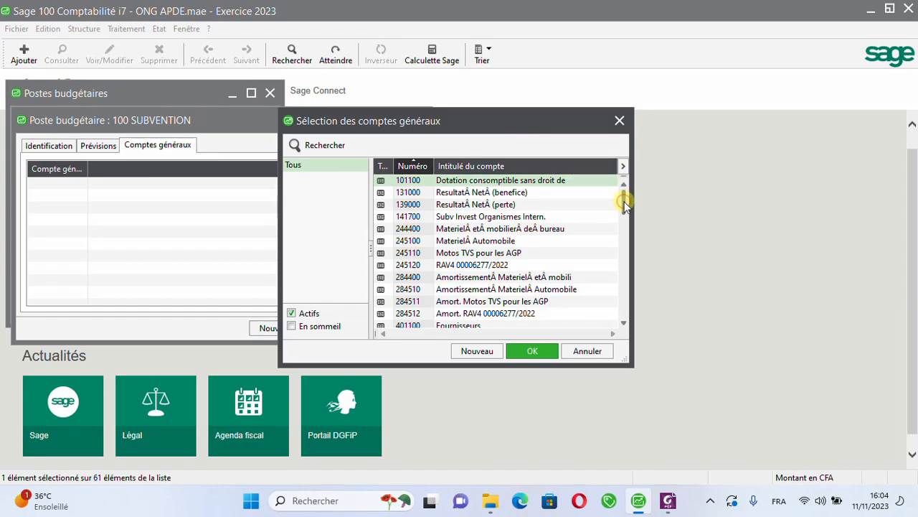
{"action": "left_click_drag", "start_coordinate": [624, 204], "coordinate": [623, 305]}
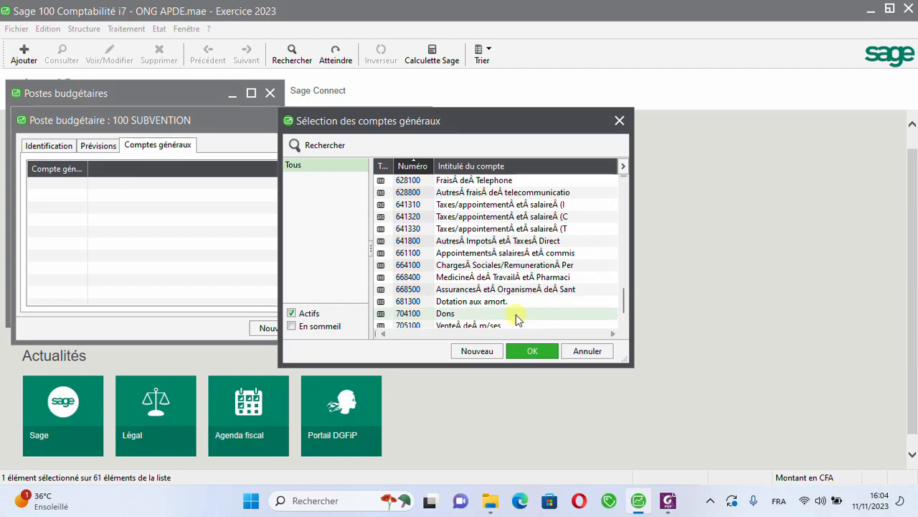
{"action": "left_click", "coordinate": [520, 313]}
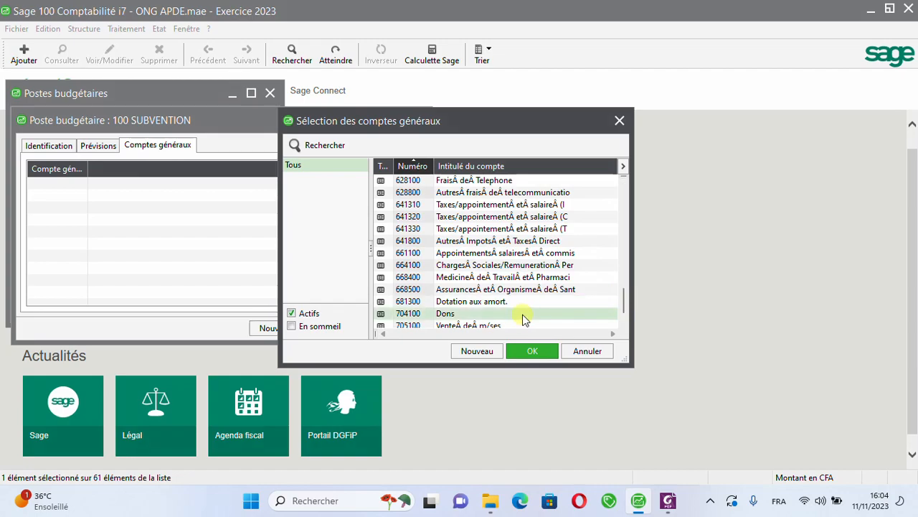
{"action": "left_click", "coordinate": [599, 302], "text": "ctrl"}
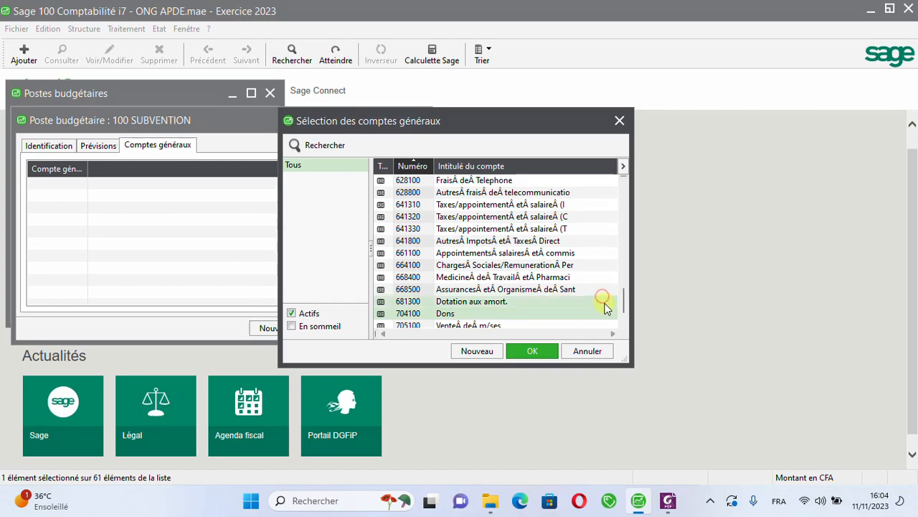
{"action": "left_click", "coordinate": [564, 301]}
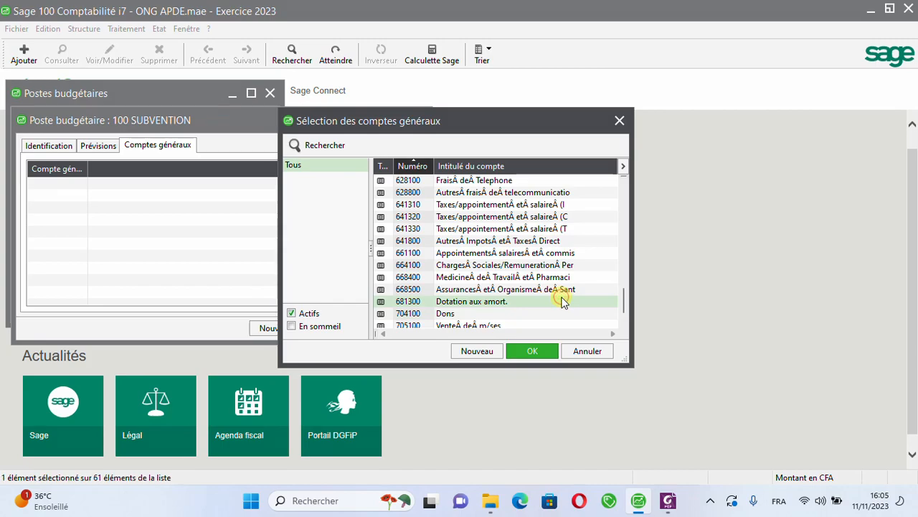
{"action": "left_click", "coordinate": [537, 316]}
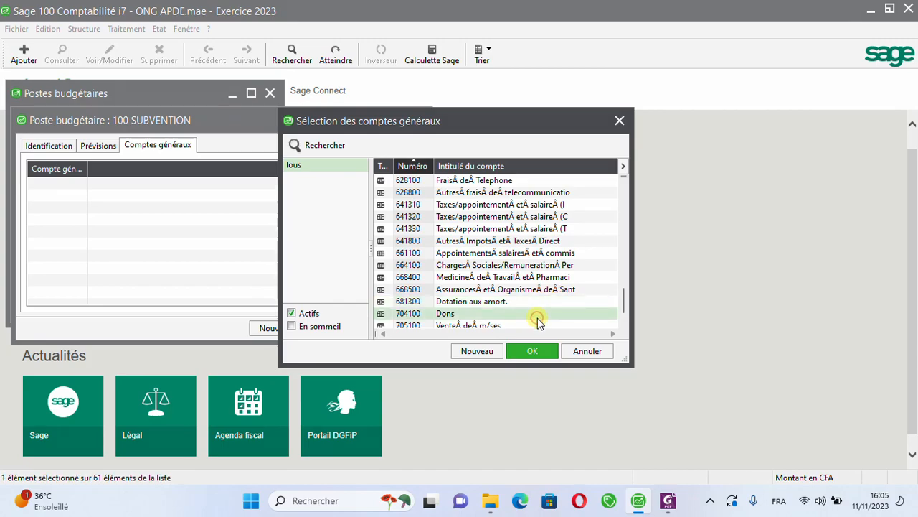
{"action": "left_click", "coordinate": [533, 351]}
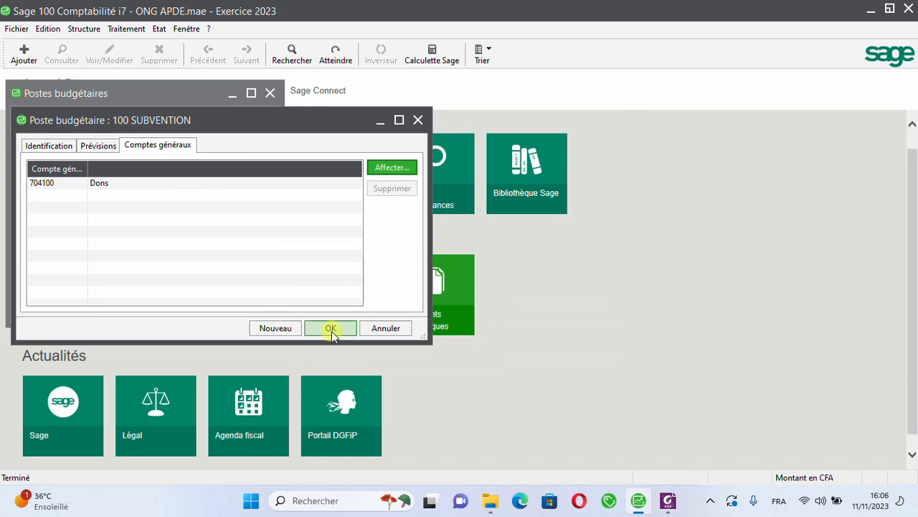
{"action": "left_click", "coordinate": [330, 328]}
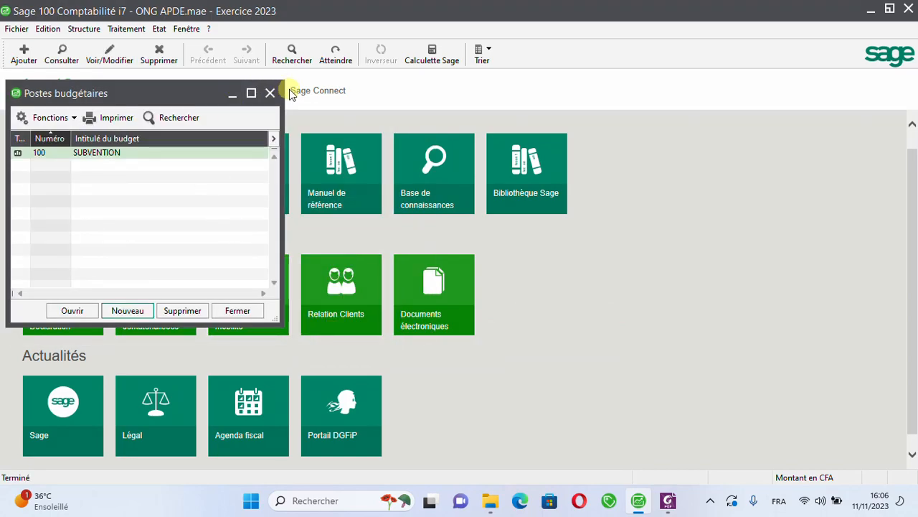
{"action": "left_click", "coordinate": [269, 94]}
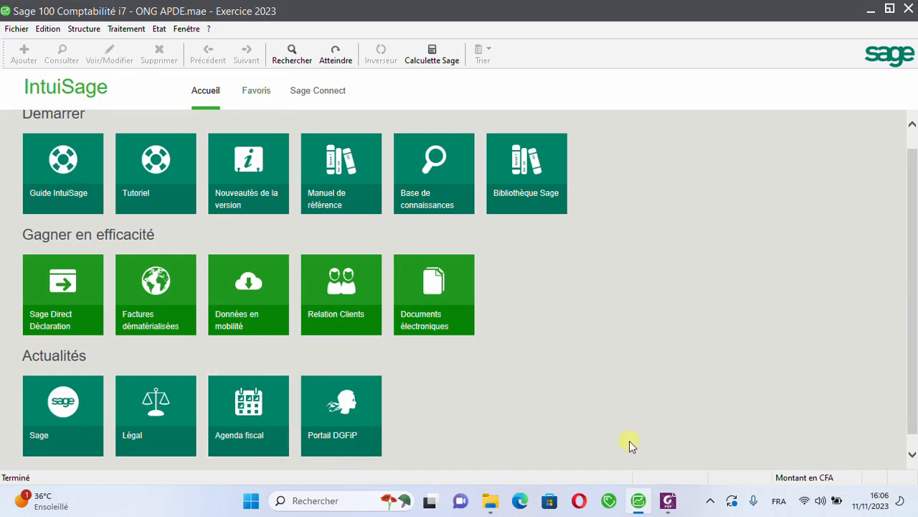
Step: Switch to Foxit PhantomPDF and examine the expense descriptions, unit costs and contribution amounts in the detailed budget T1.pdf
{"action": "left_click", "coordinate": [669, 501]}
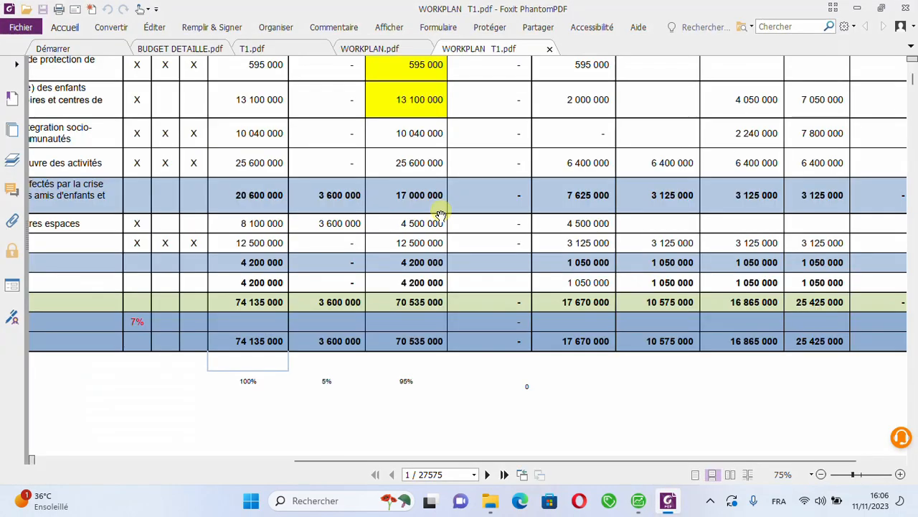
{"action": "left_click", "coordinate": [257, 48]}
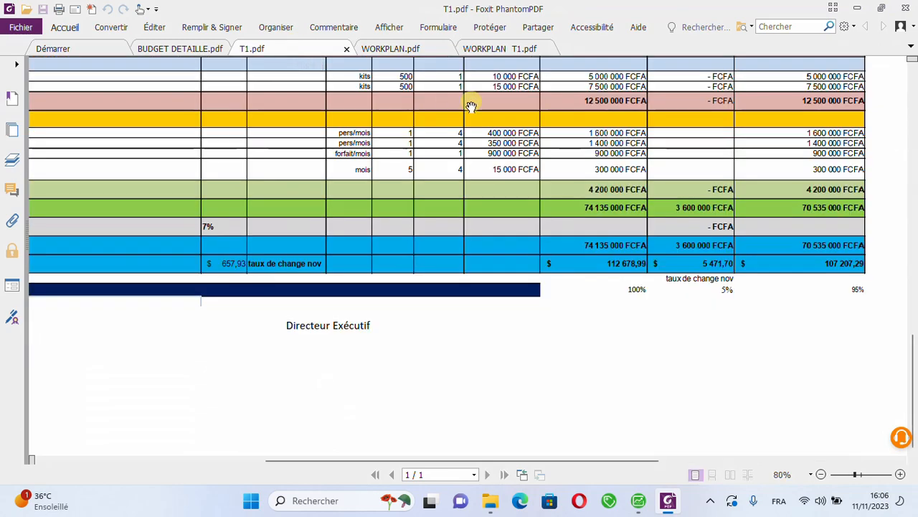
{"action": "left_click_drag", "start_coordinate": [907, 378], "coordinate": [913, 138]}
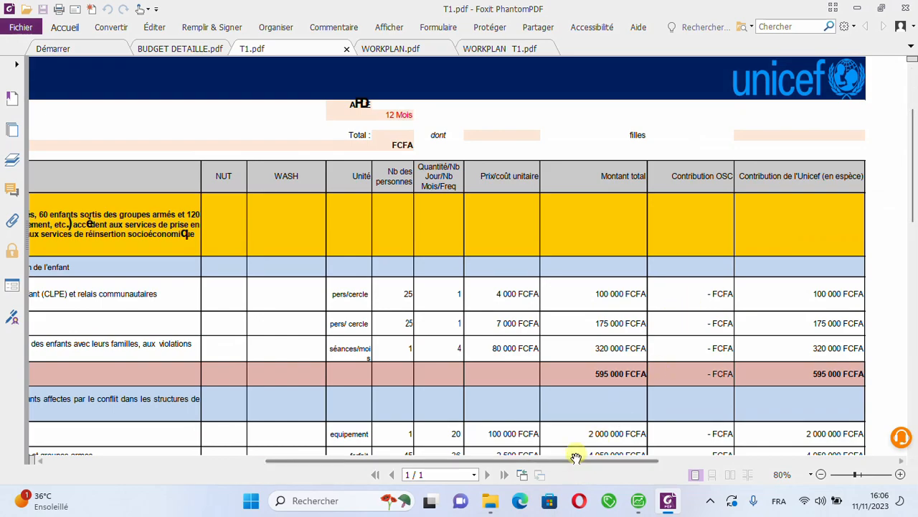
{"action": "left_click_drag", "start_coordinate": [576, 457], "coordinate": [297, 460]}
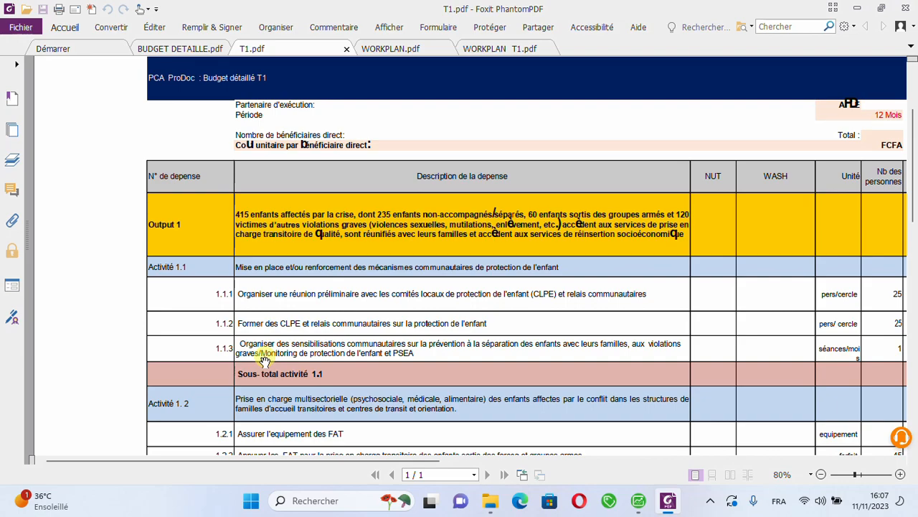
{"action": "mouse_move", "coordinate": [170, 463]}
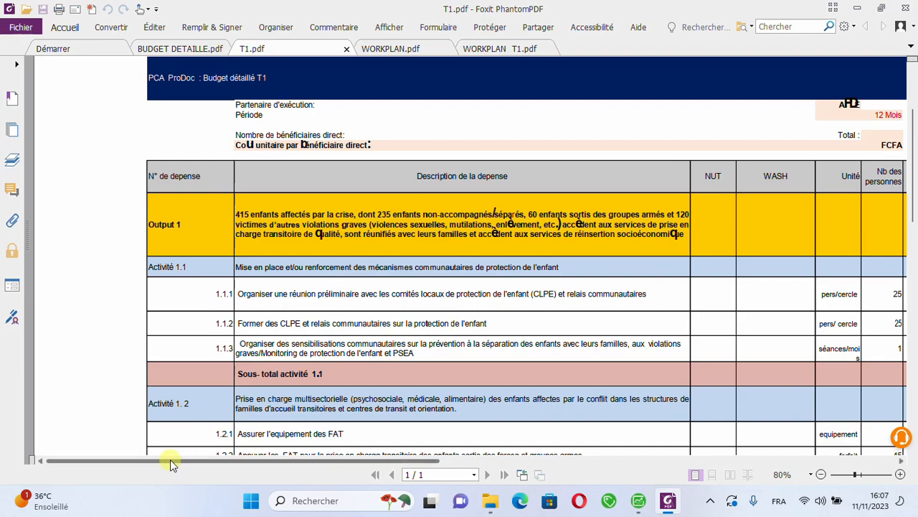
{"action": "left_click_drag", "start_coordinate": [172, 462], "coordinate": [445, 488]}
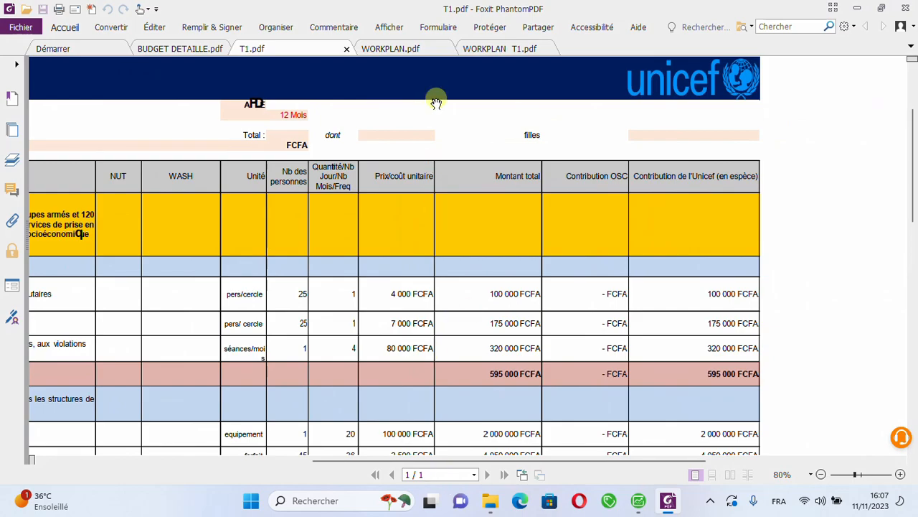
Step: Examine the January to April execution amounts in WORKPLAN T1.pdf, and compare them with the activity costs and descriptions in T1.pdf
{"action": "left_click", "coordinate": [500, 52]}
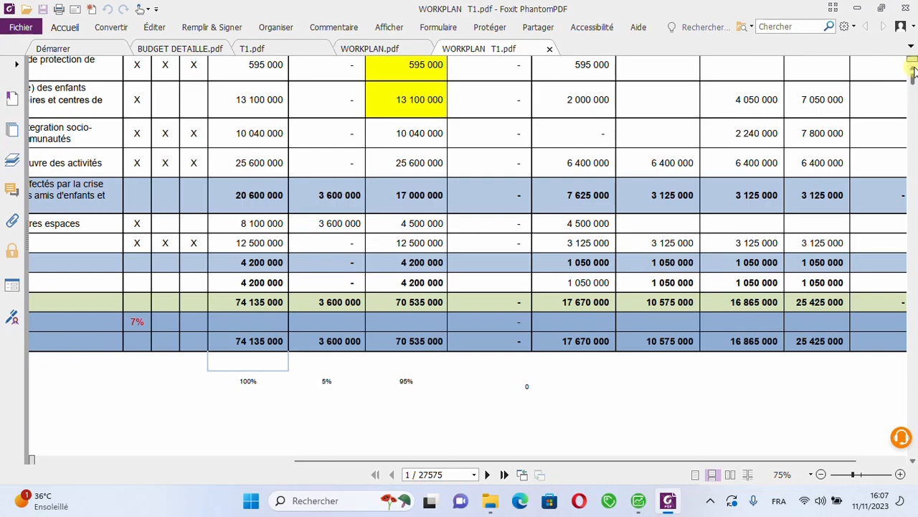
{"action": "scroll", "coordinate": [914, 74], "scroll_direction": "up", "scroll_amount": 3}
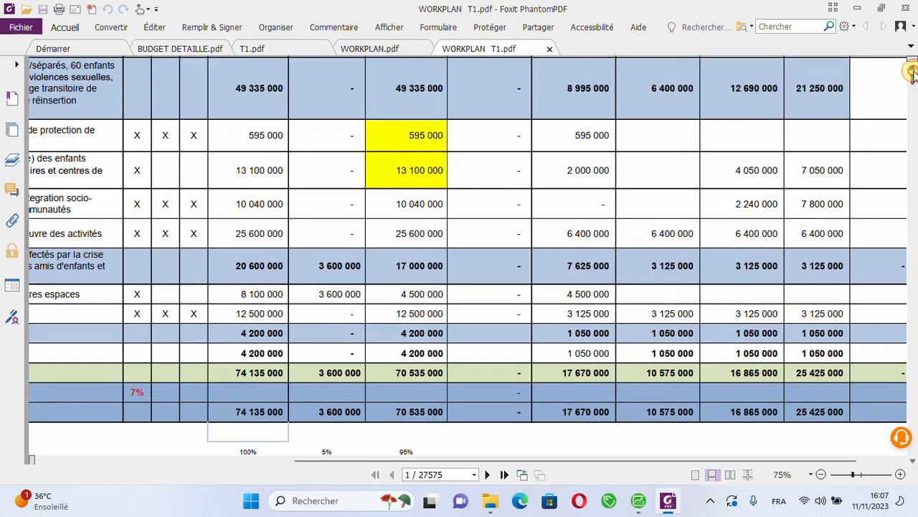
{"action": "scroll", "coordinate": [913, 75], "scroll_direction": "up", "scroll_amount": 2}
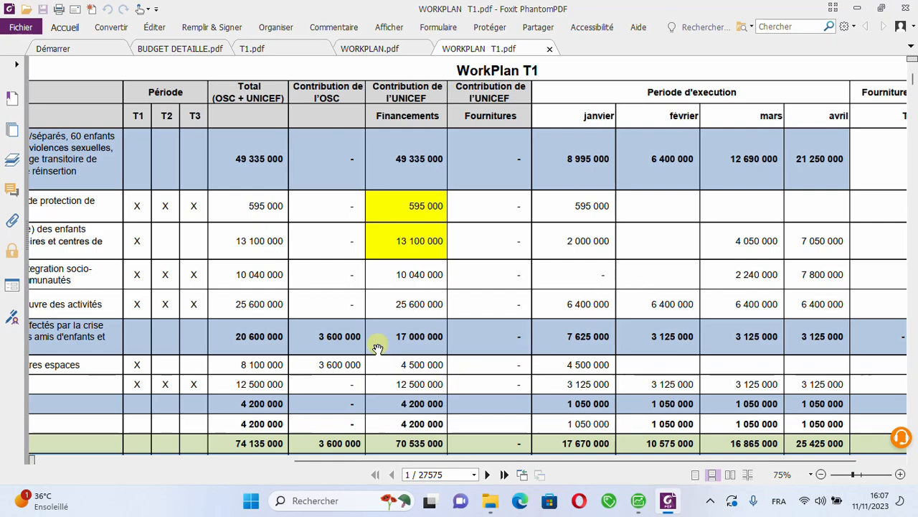
{"action": "left_click", "coordinate": [247, 53]}
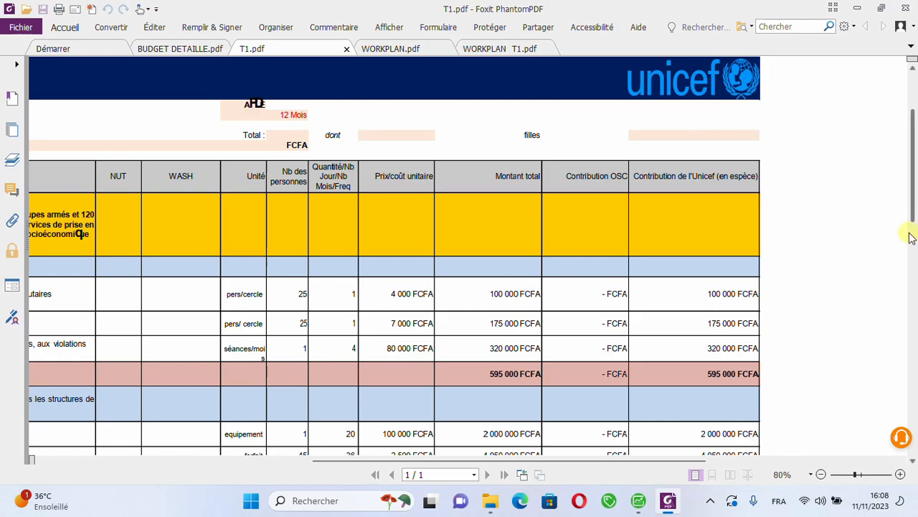
{"action": "left_click_drag", "start_coordinate": [913, 212], "coordinate": [915, 251]}
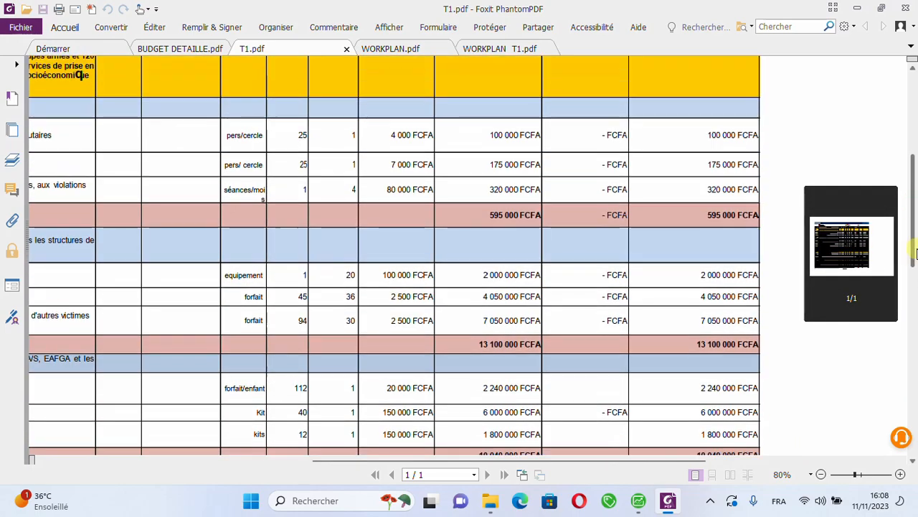
{"action": "left_click_drag", "start_coordinate": [657, 460], "coordinate": [364, 482]}
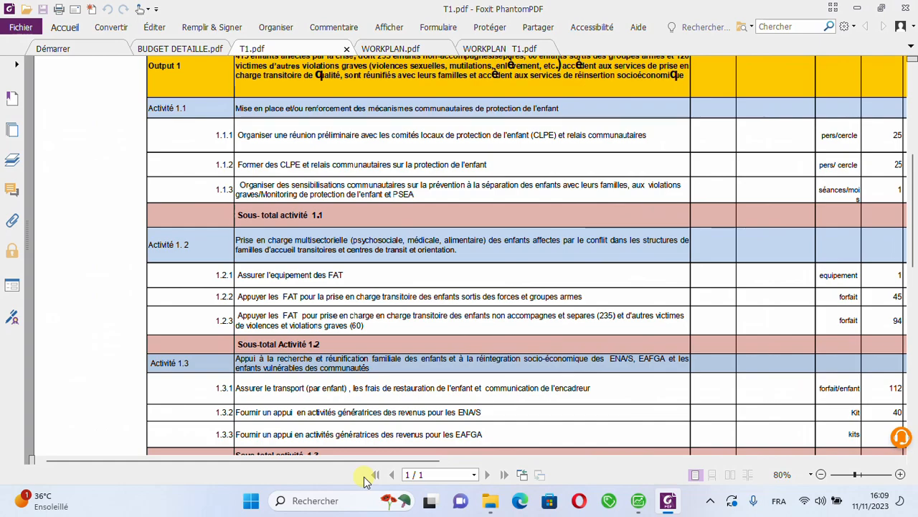
Step: Close all the open PDF documents together with Foxit PhantomPDF and switch back to Sage 100 Comptabilité
{"action": "left_click", "coordinate": [907, 6]}
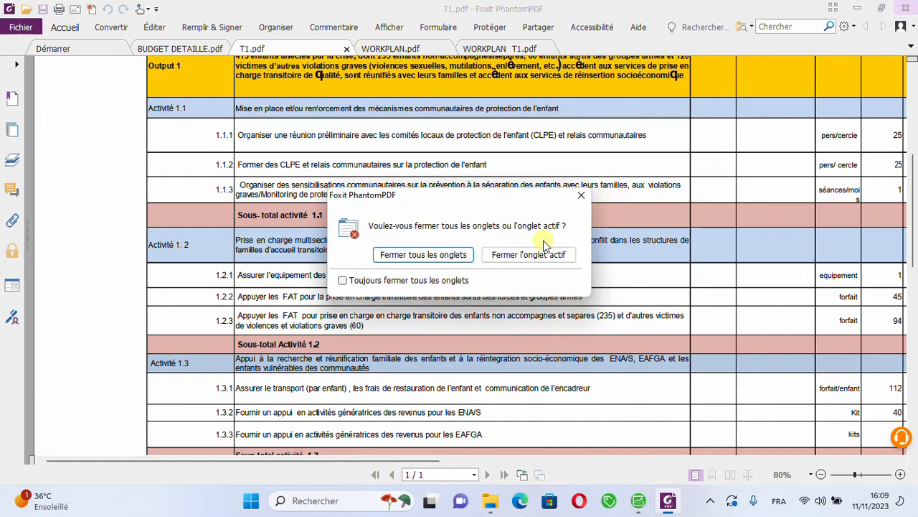
{"action": "left_click", "coordinate": [442, 253]}
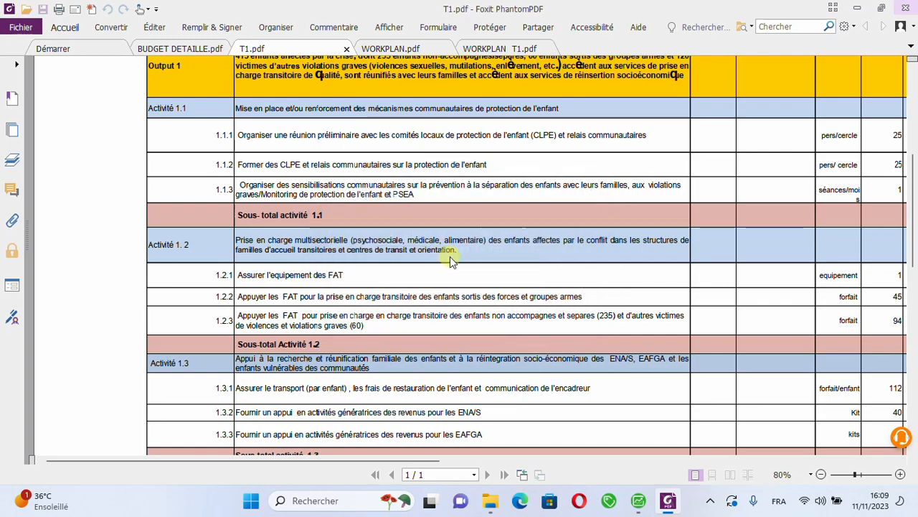
{"action": "left_click", "coordinate": [637, 501]}
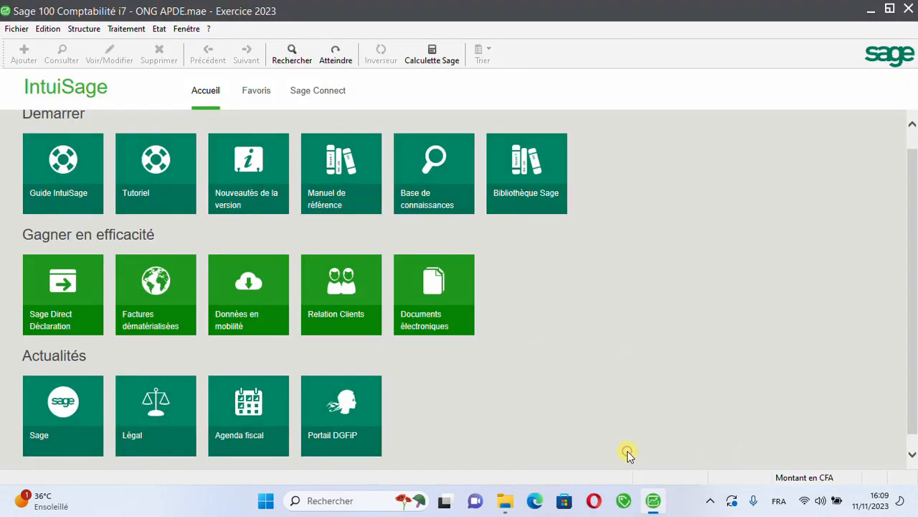